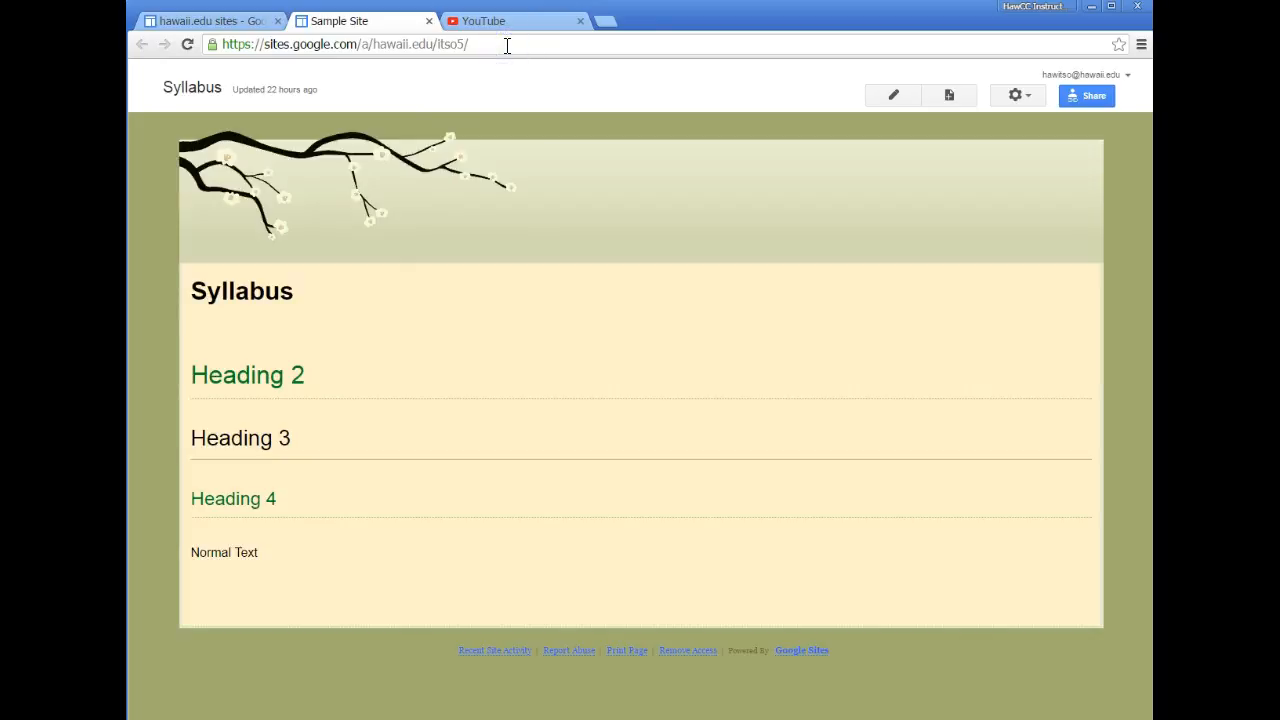
- Go to the site's nav page, follow its Homepage 1 link, and open Homepage1 for editing
type("nav")
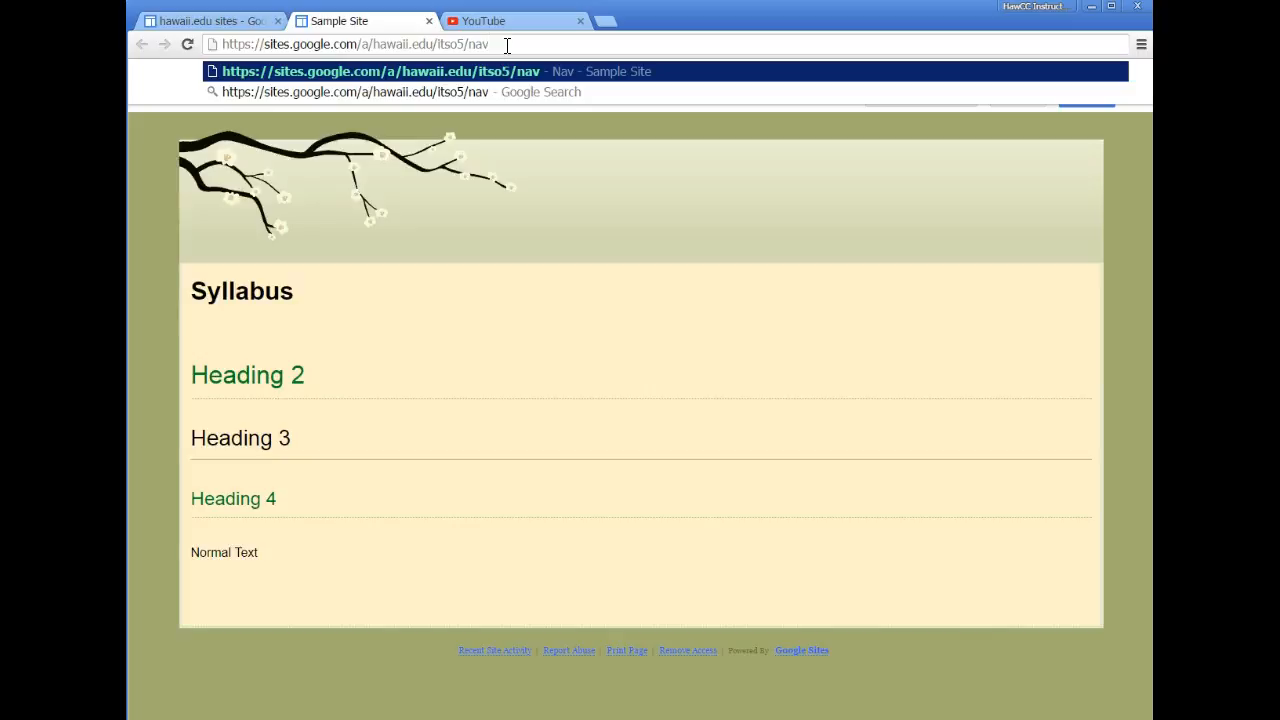
key("Return")
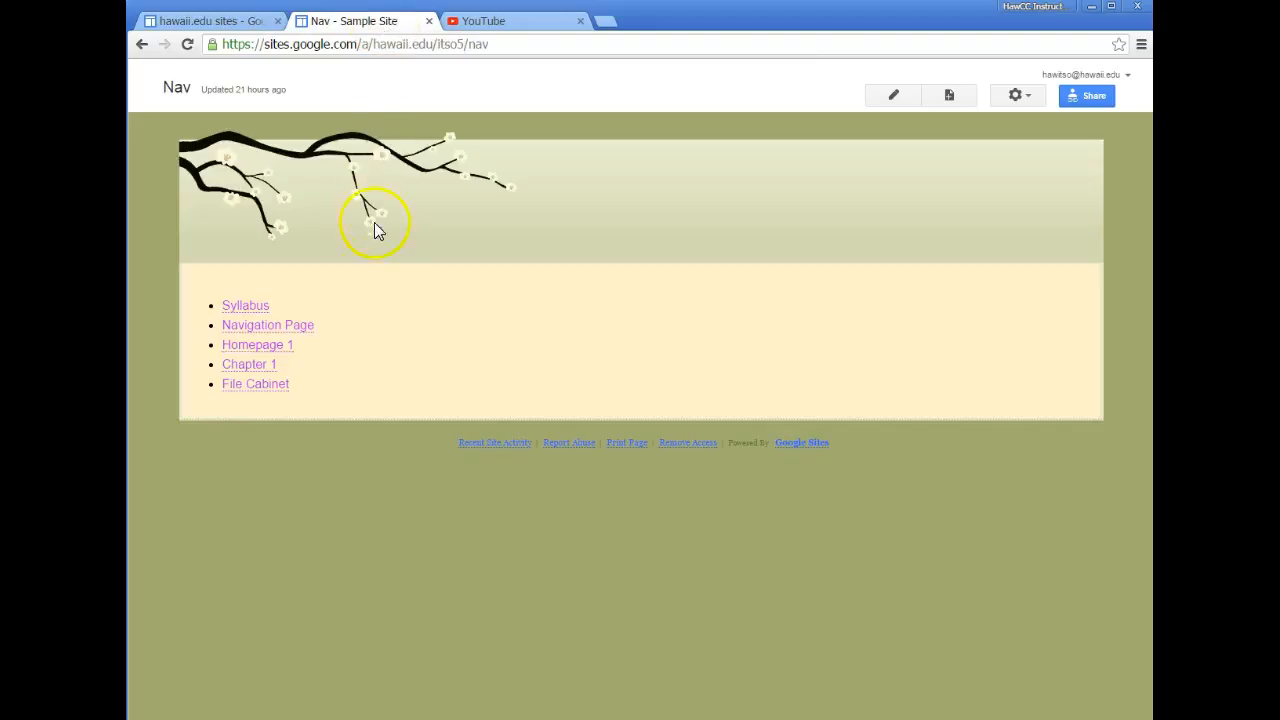
left_click(288, 350)
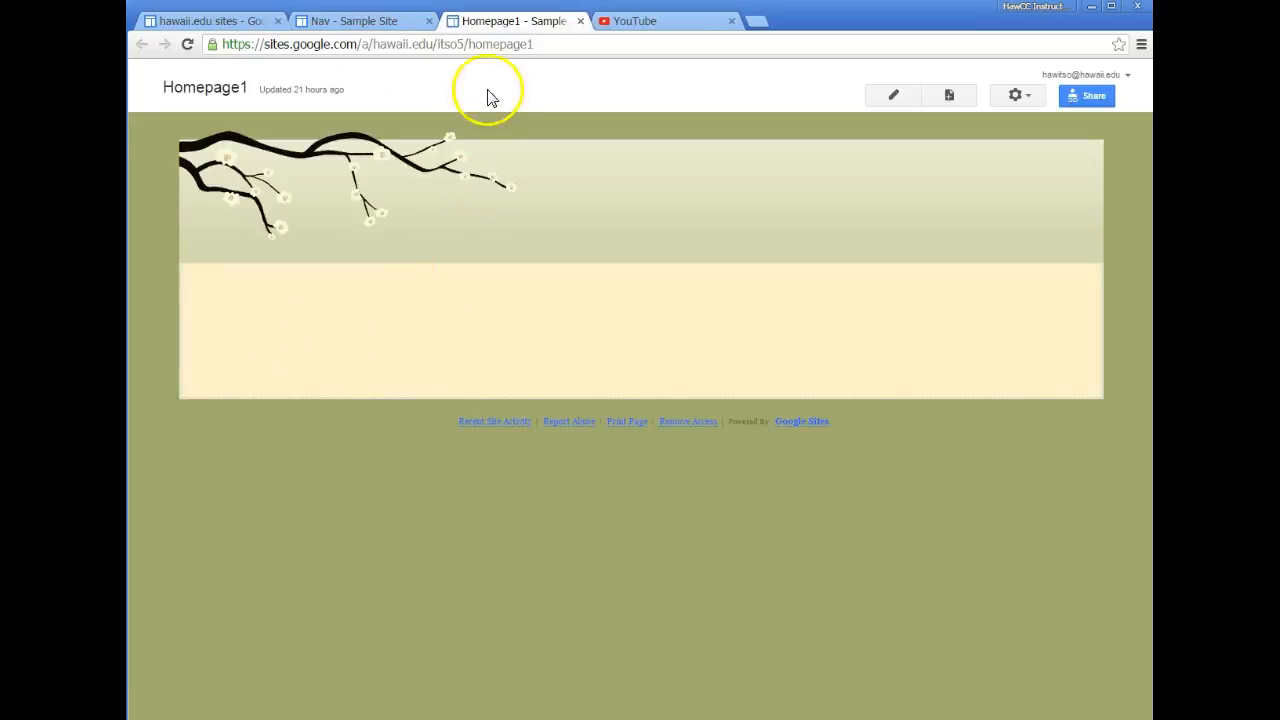
left_click(393, 34)
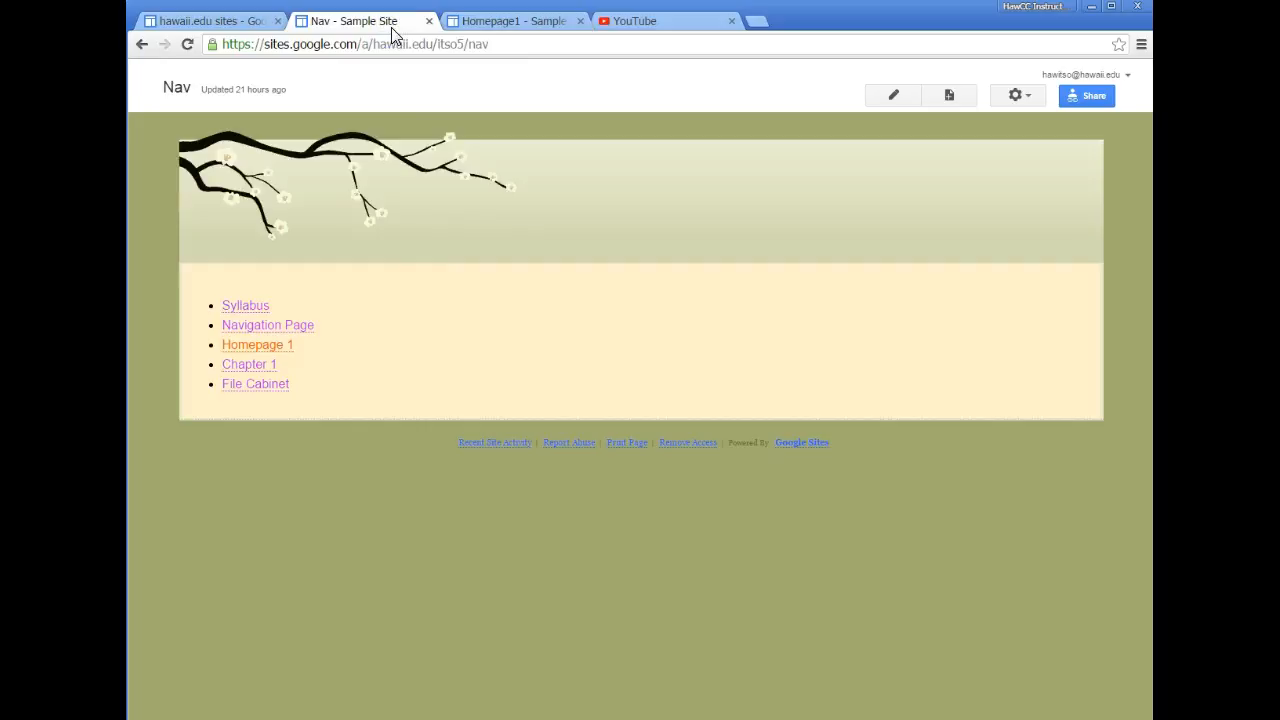
left_click(495, 21)
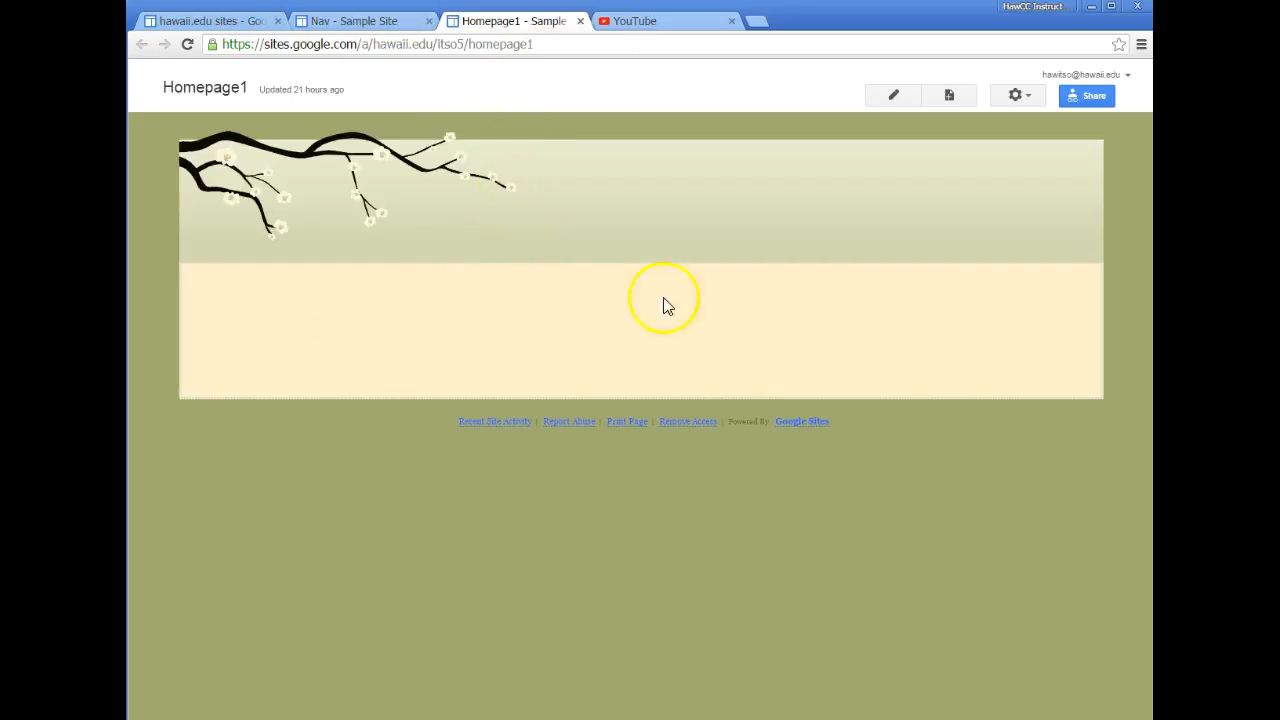
left_click(892, 100)
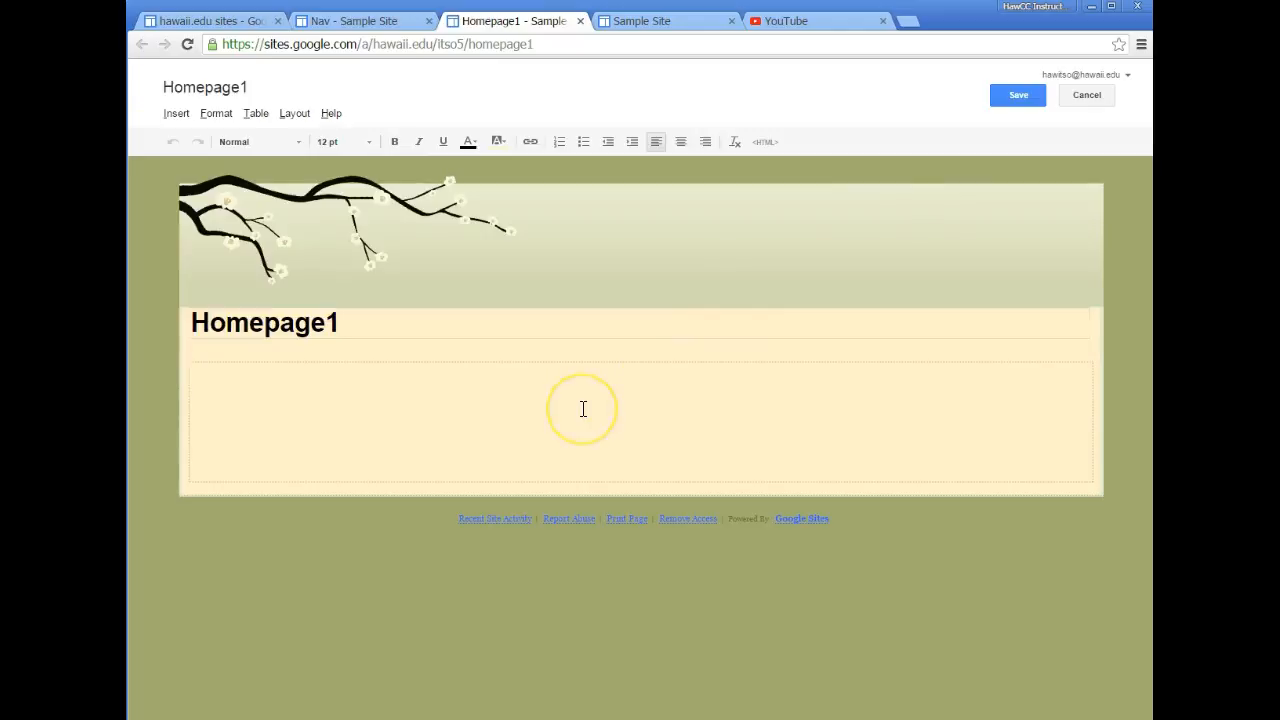
- Look over Homepage1's title and body areas and the available page layout options
left_click(583, 409)
left_click(361, 324)
left_click(242, 90)
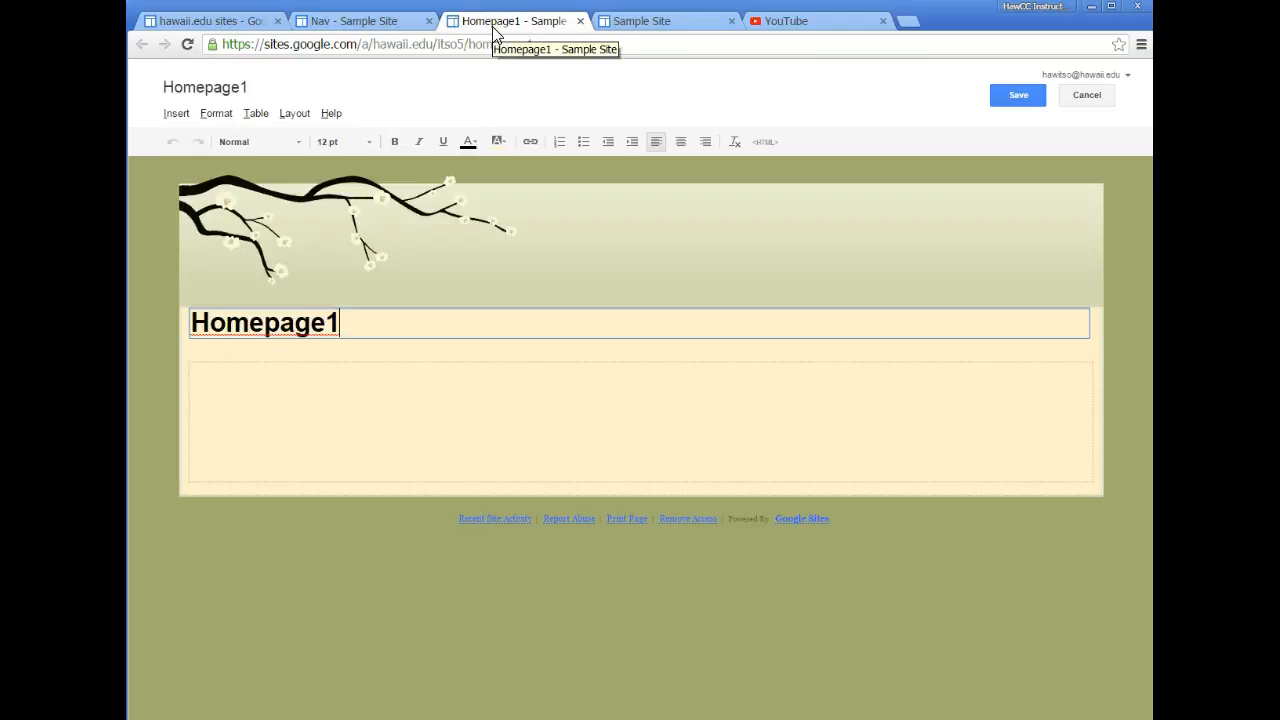
left_click(449, 369)
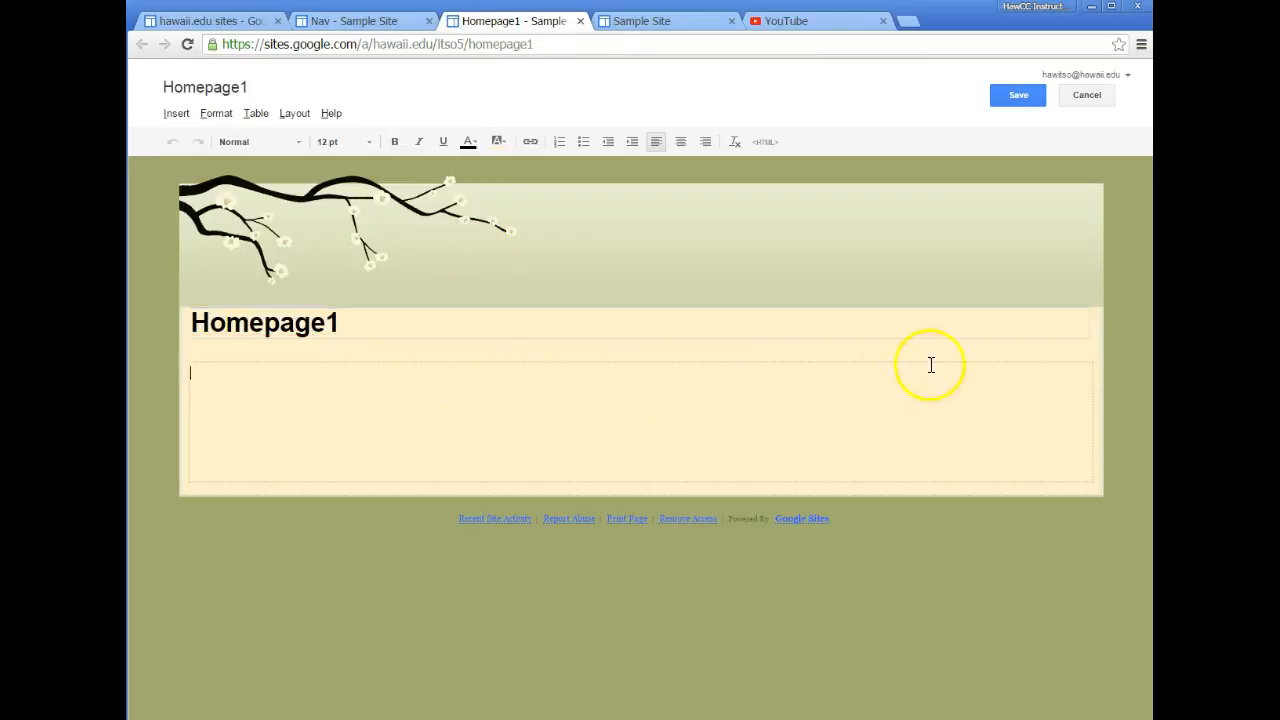
left_click(300, 117)
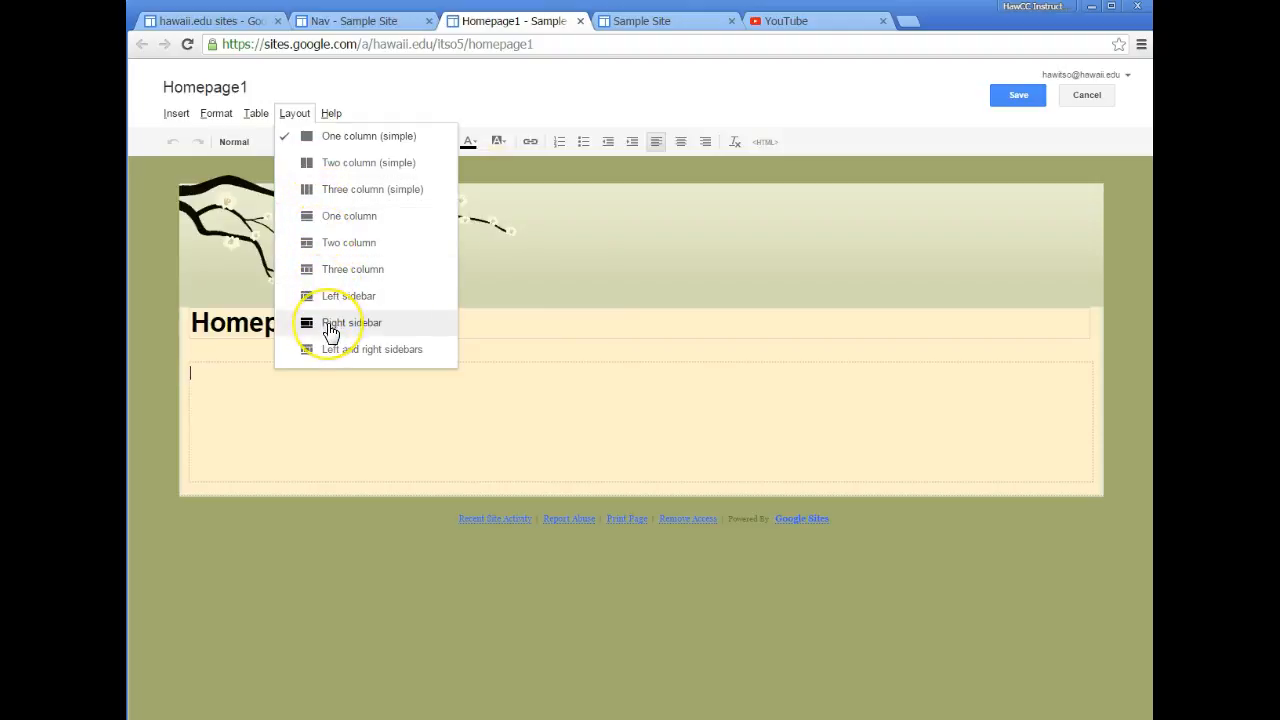
left_click(356, 147)
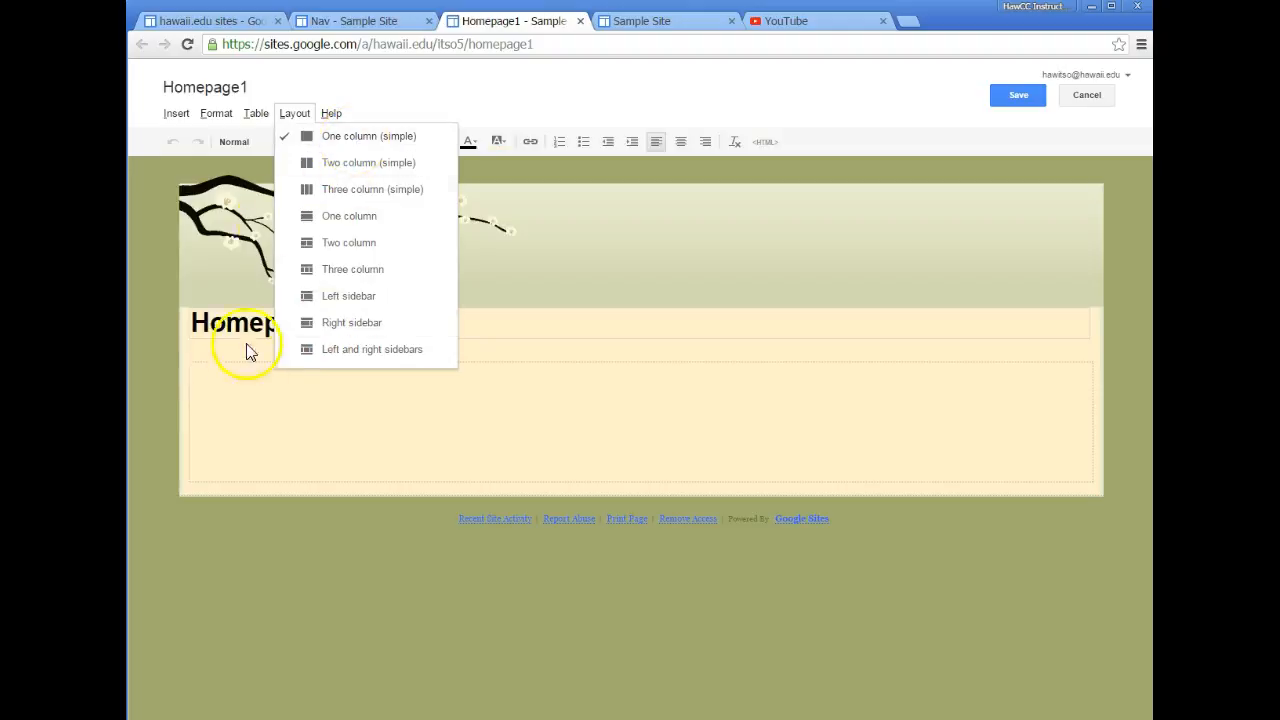
left_click(235, 433)
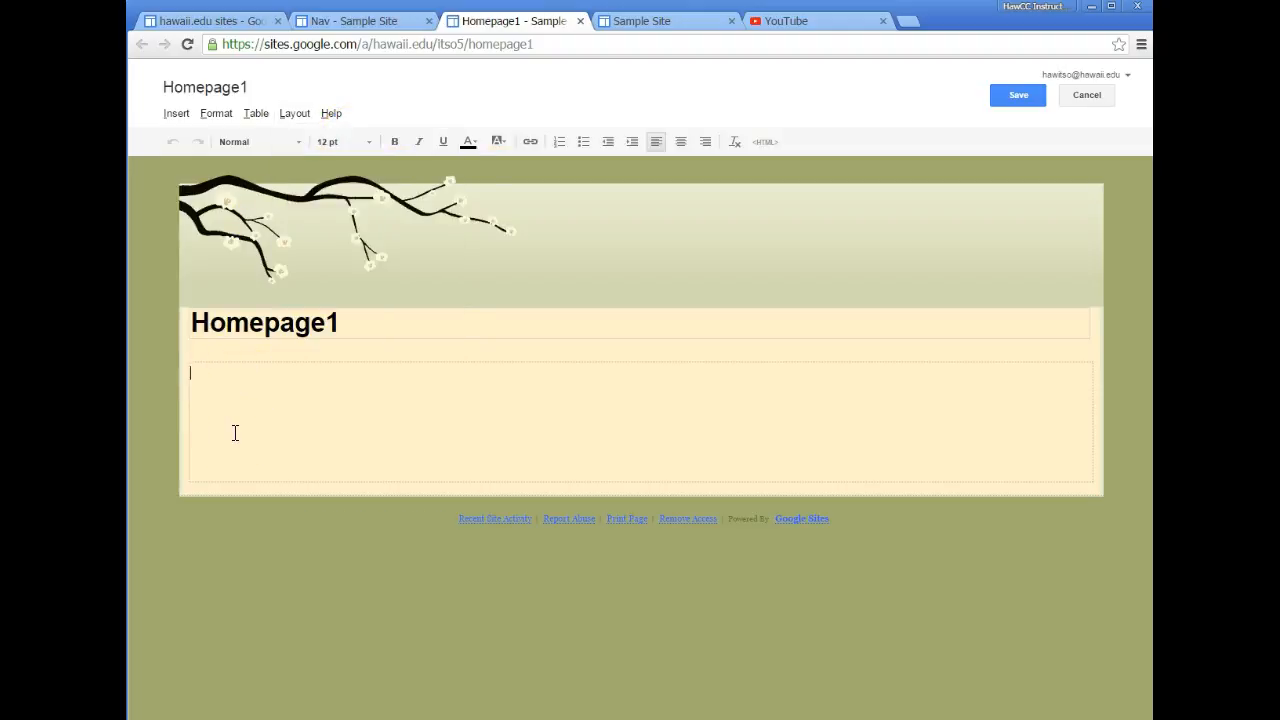
- Enter "Welcome to our course!" in the body of Homepage1 and format it as Heading 2
left_click(243, 421)
left_click(700, 446)
left_click(315, 388)
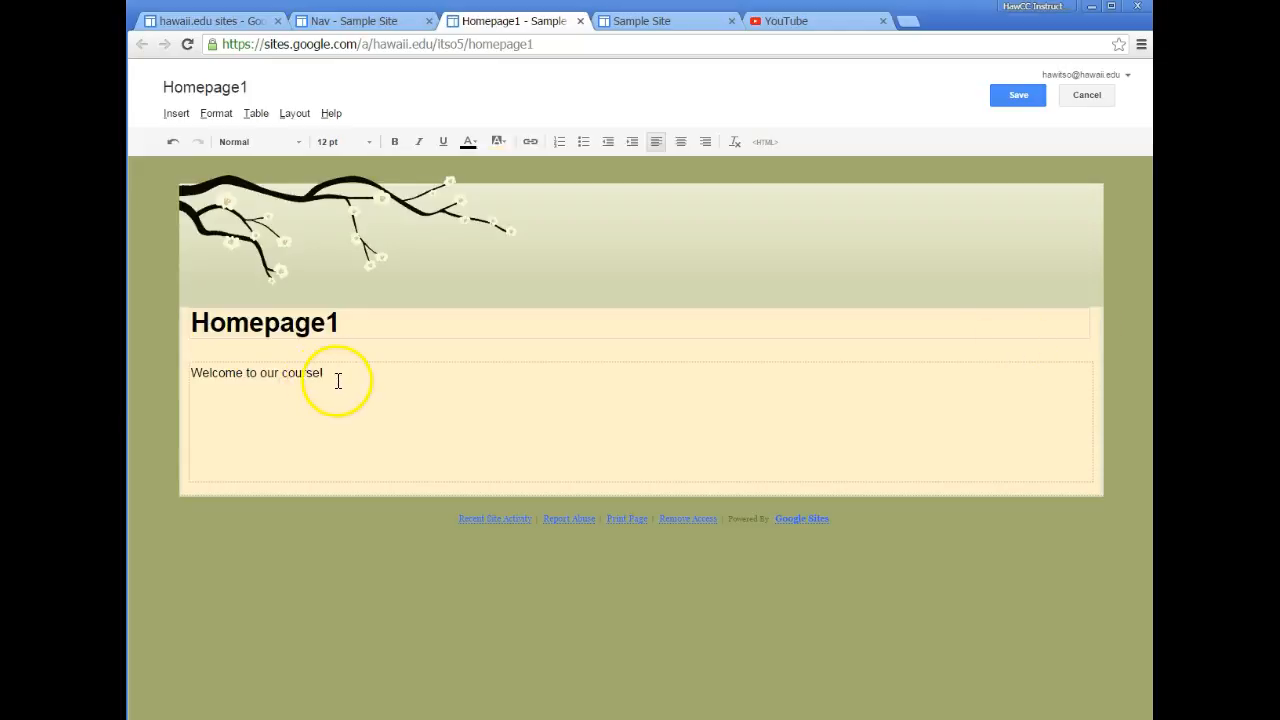
left_click_drag(336, 376, 191, 372)
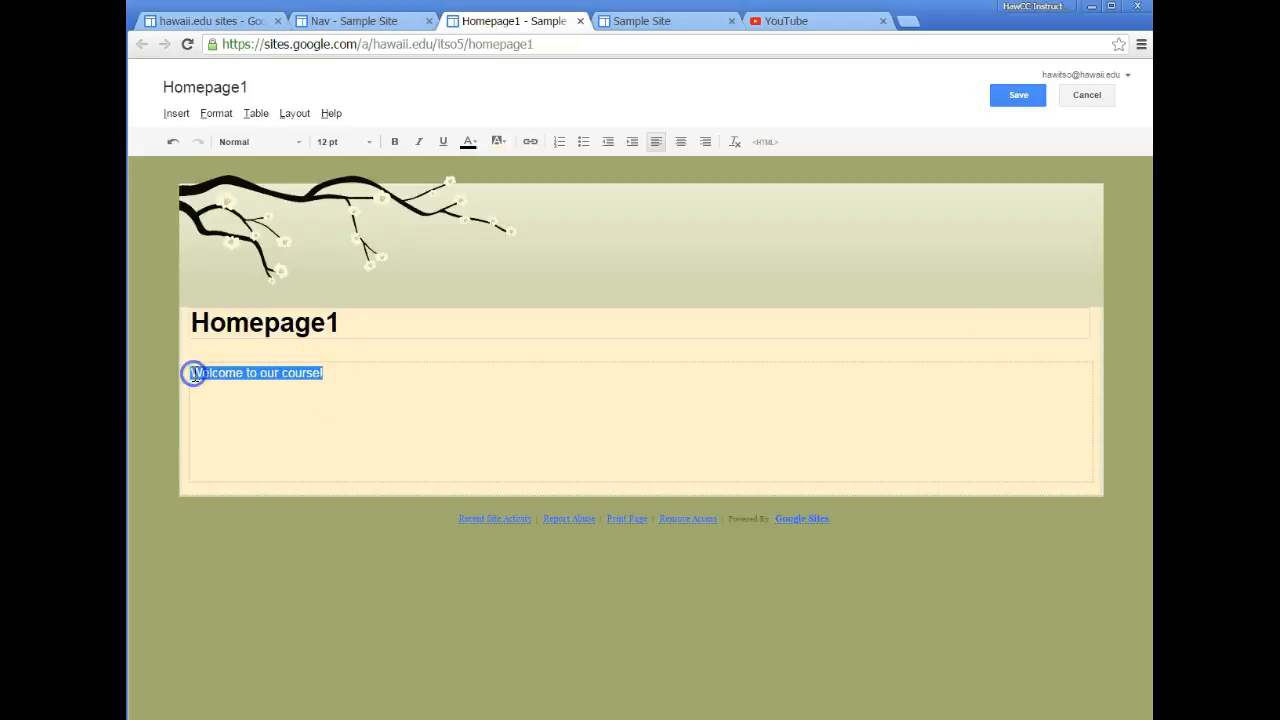
left_click(218, 116)
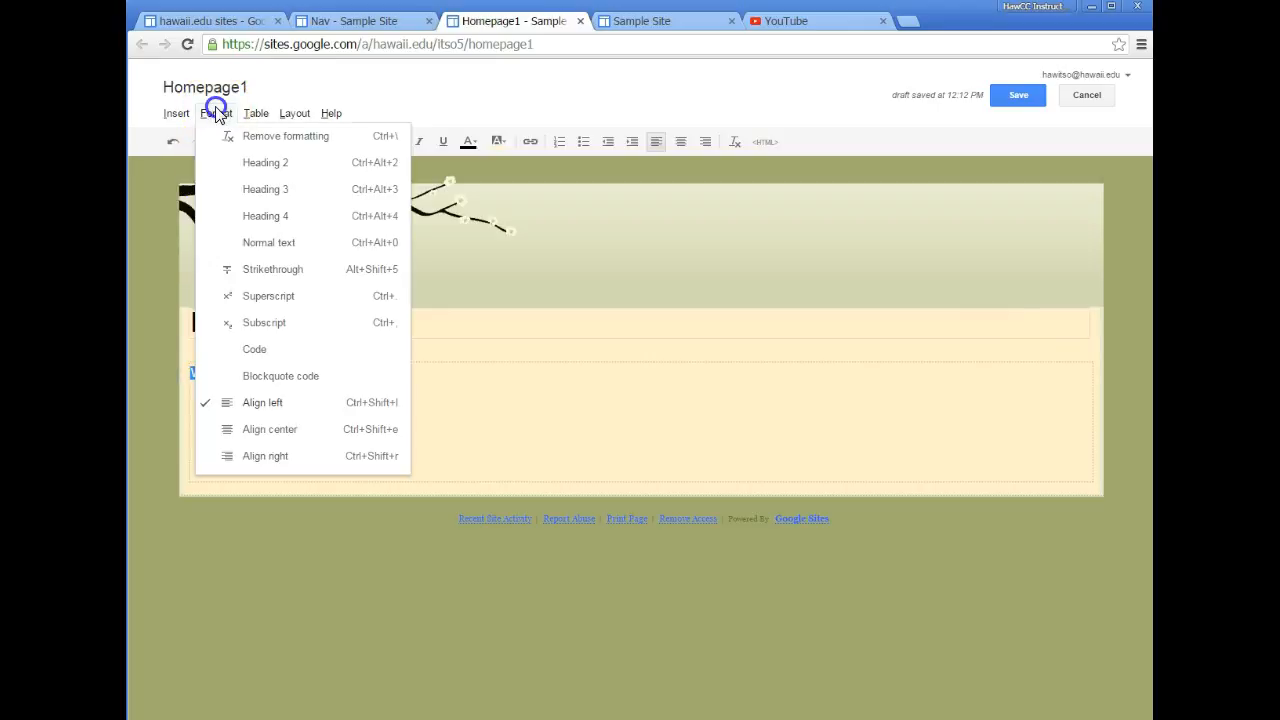
left_click(248, 161)
left_click(411, 436)
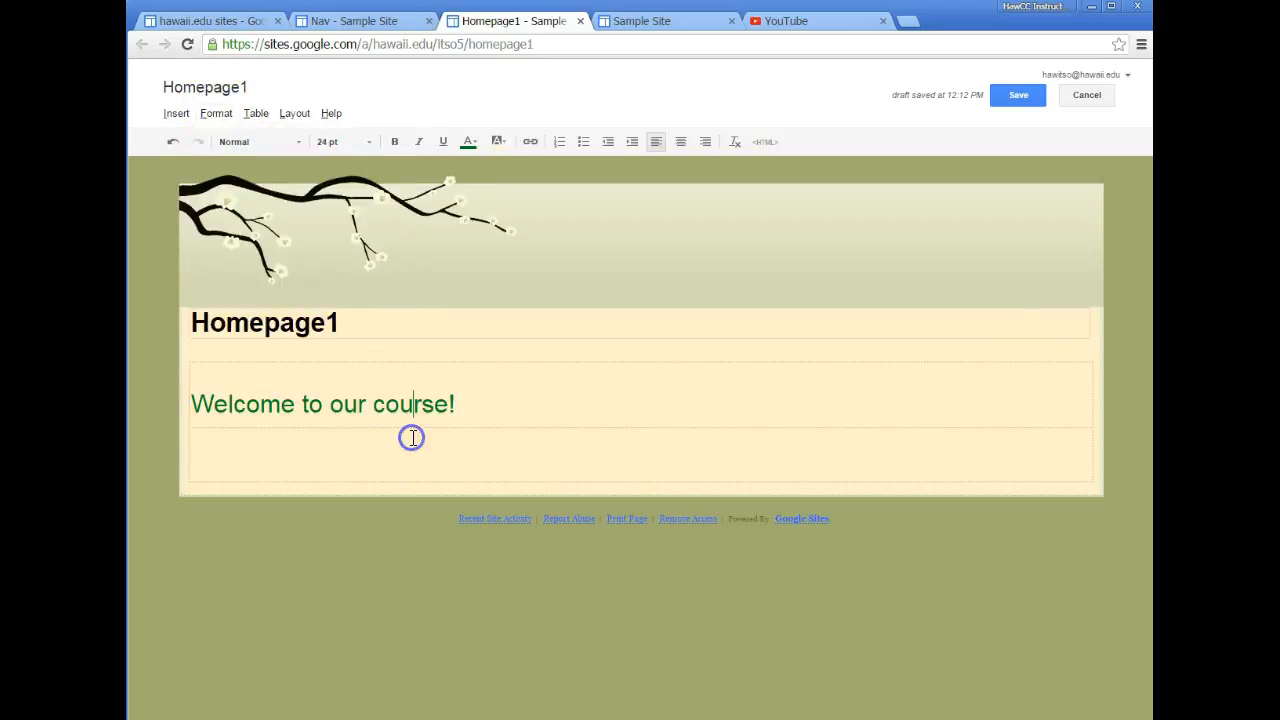
- Examine the heading style samples on the Syllabus page linked from the nav page, and return to the Homepage1 editor
left_click(380, 21)
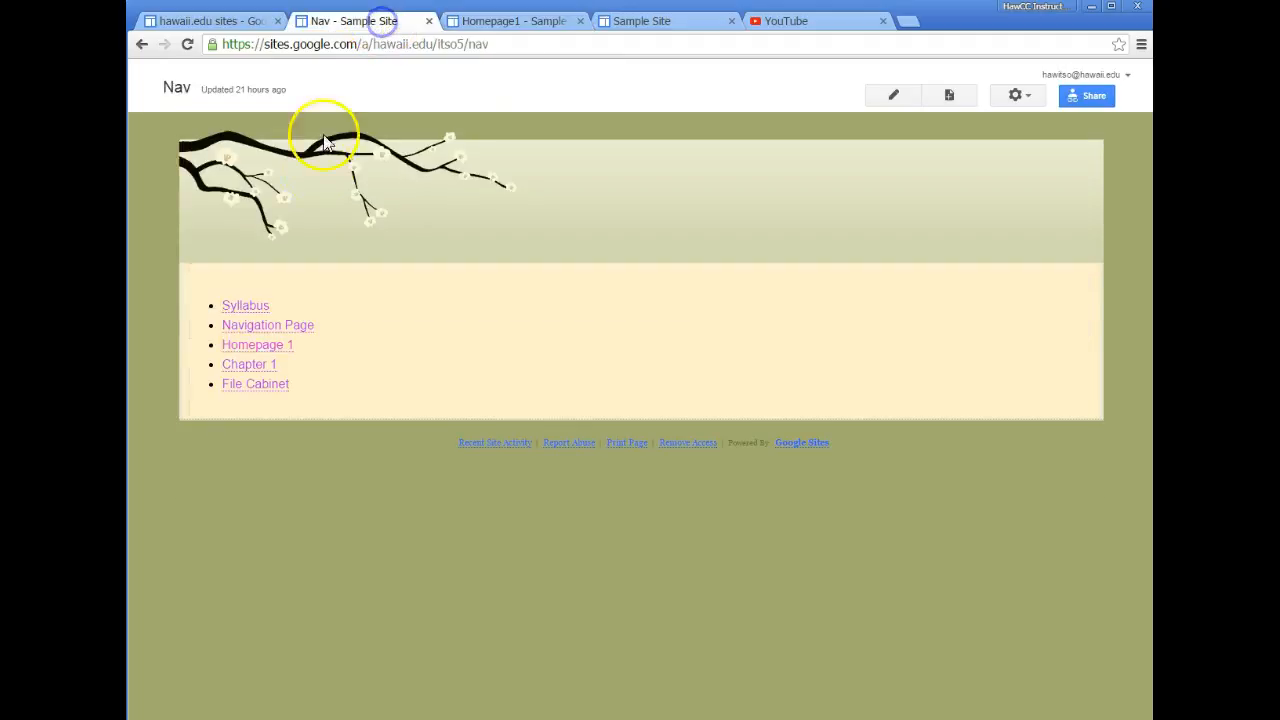
left_click(268, 305)
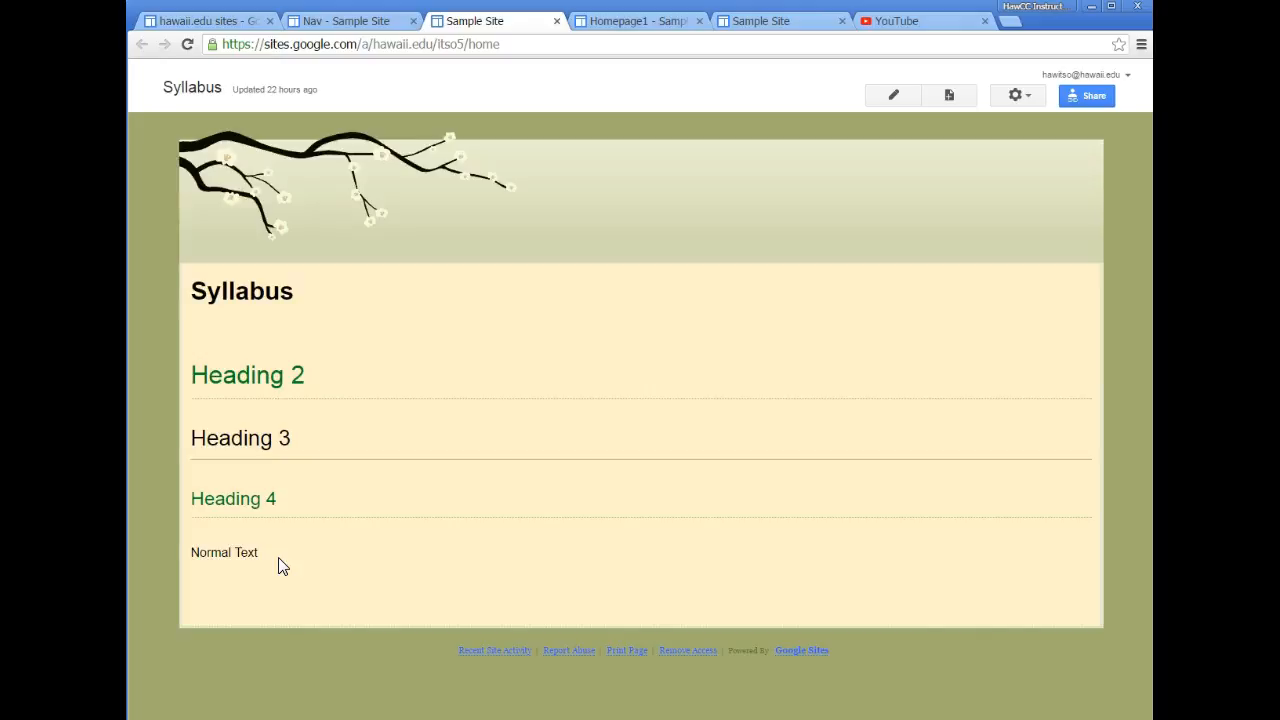
left_click(677, 21)
- Add the introductory paragraph starting "Welcome to our Laulima Course site." below the welcome heading, followed by a new line
left_click(459, 444)
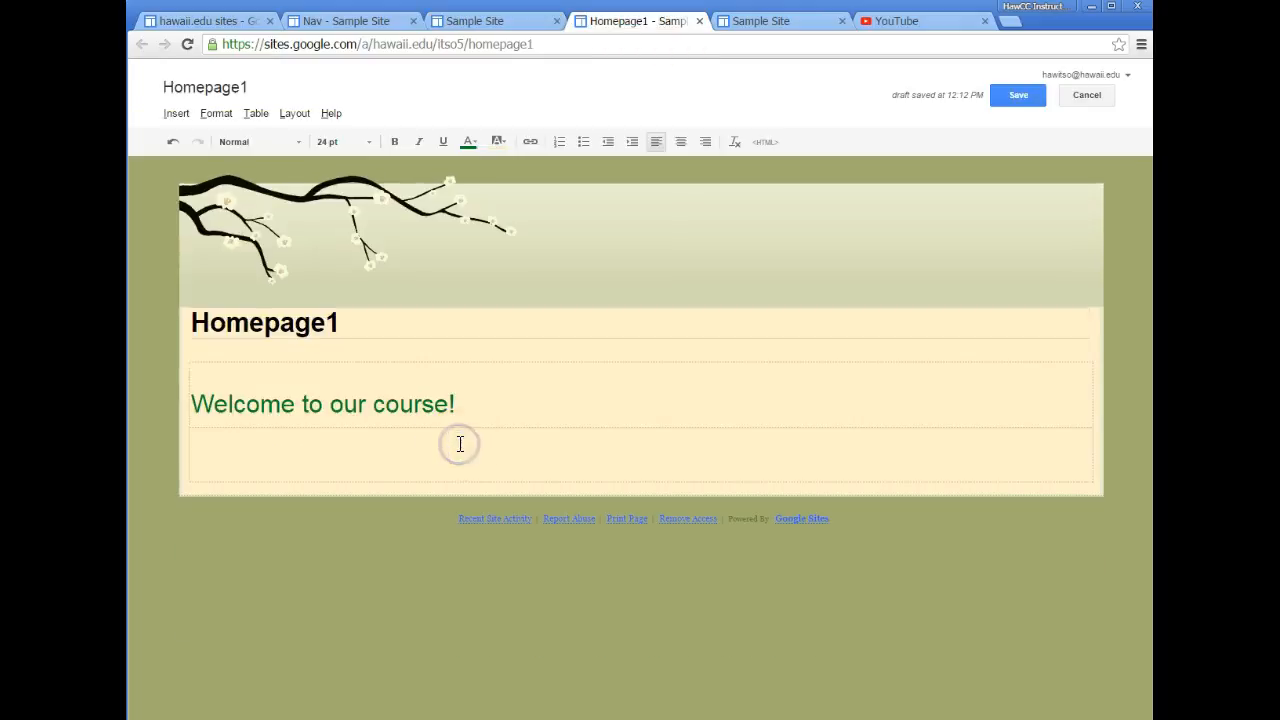
left_click(291, 453)
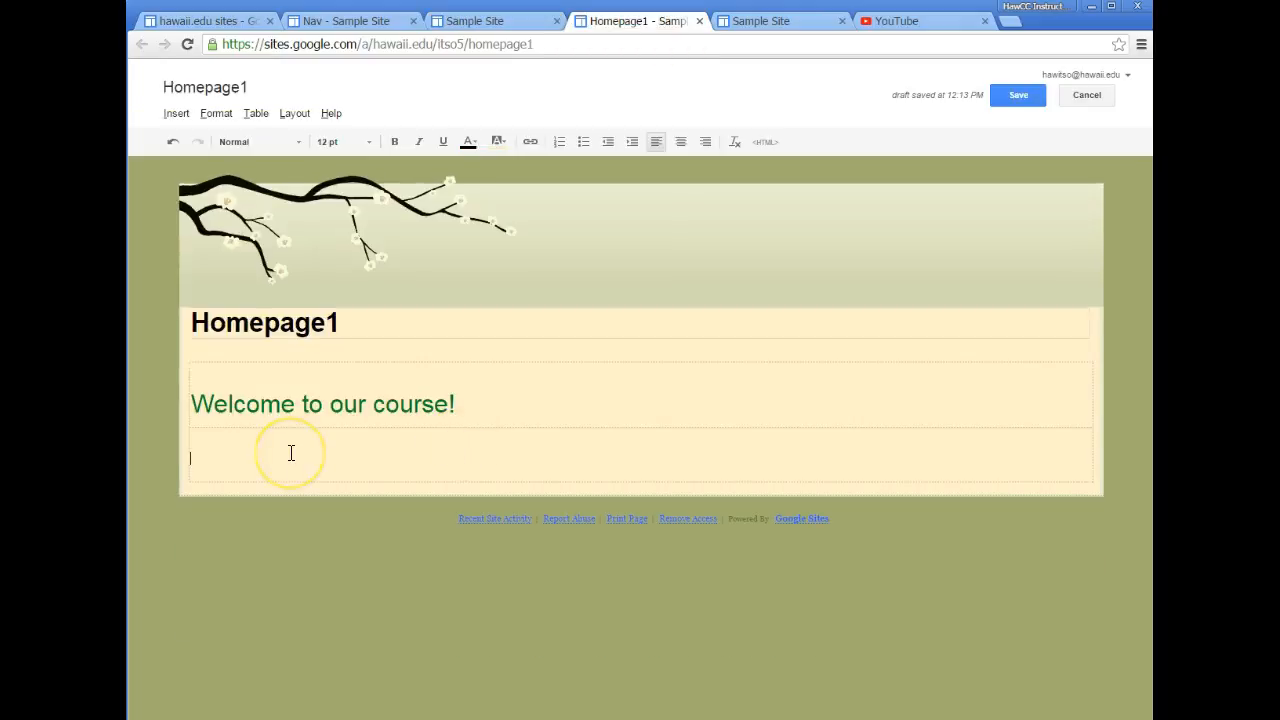
left_click(528, 457)
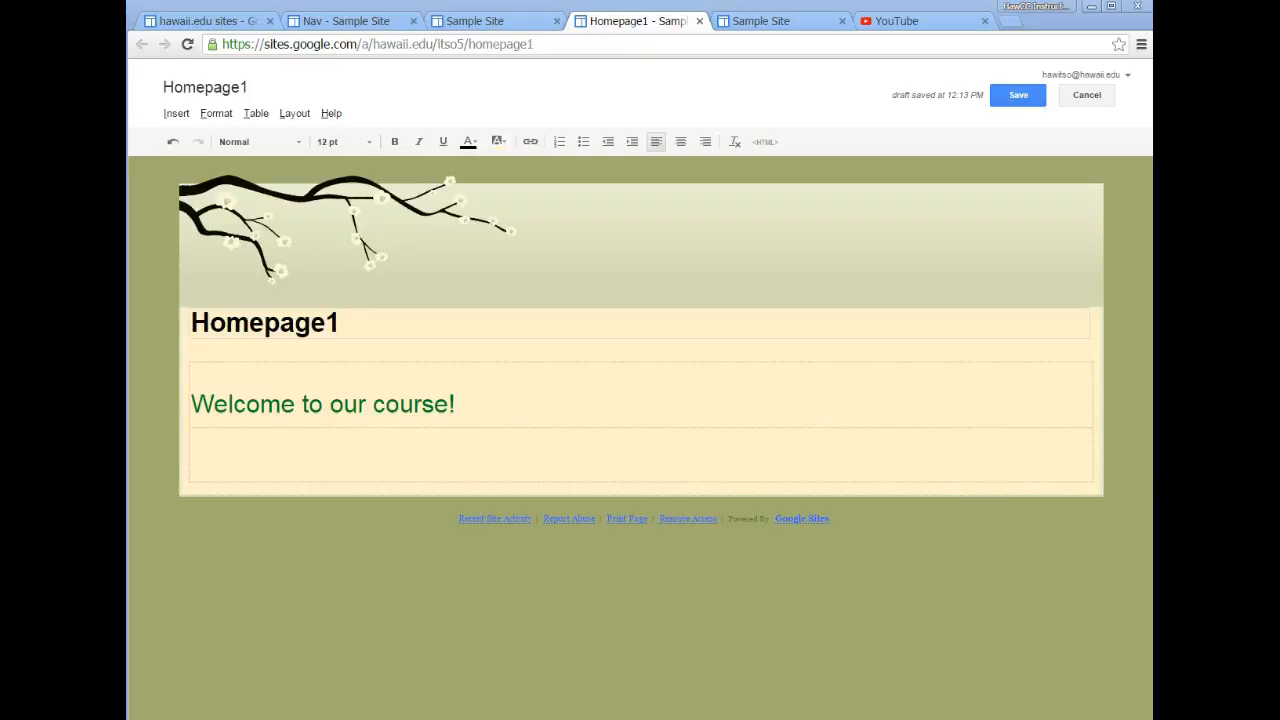
type("Welcome to our Laulima Course site.  Although we may be separated by distance, I'd like for you  see yourself as a valued member of this class community.  Over the next 16 weeks, we will  call this site \"home,\" as this will be the base camp for our class. You will check in here at the start of each week to access our weekly modules.  Then over the course of the week, you will work through the course content and activities to learn and demonstrate your mastery of the course objectives.  We'll even hold several class discussions using the Discussions & Private Messages tool.")
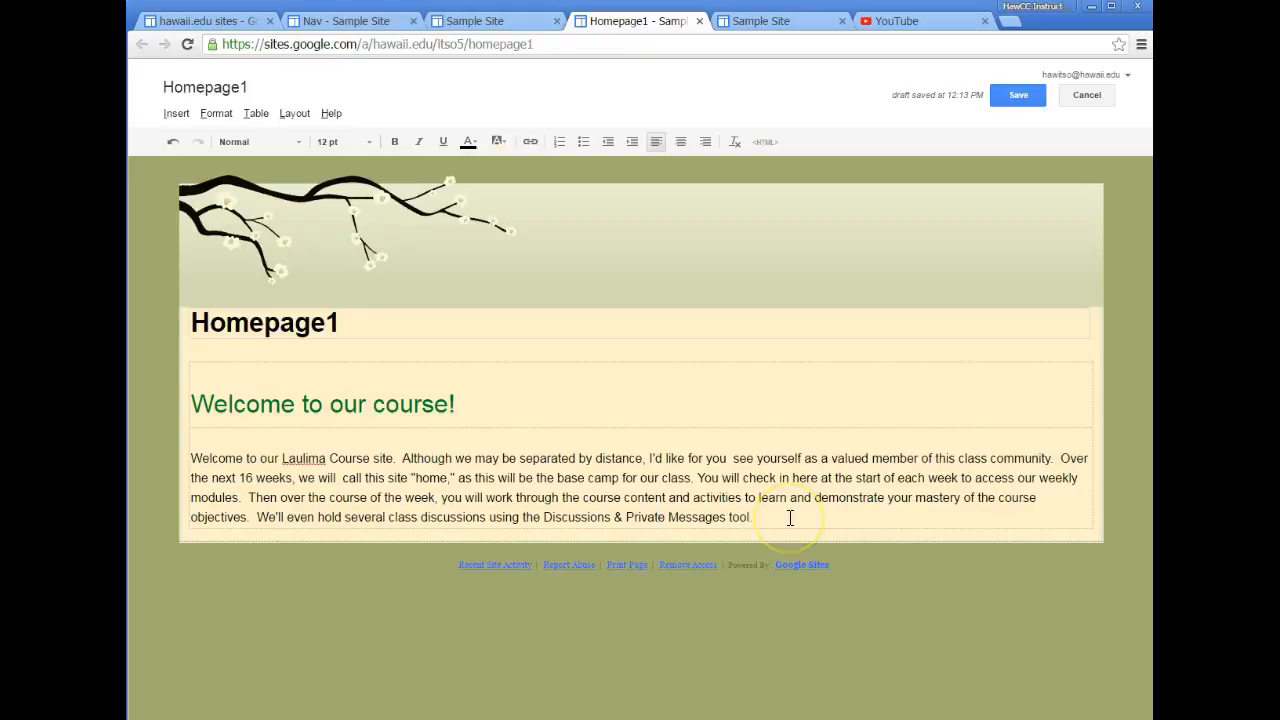
key("Return")
left_click(1057, 395)
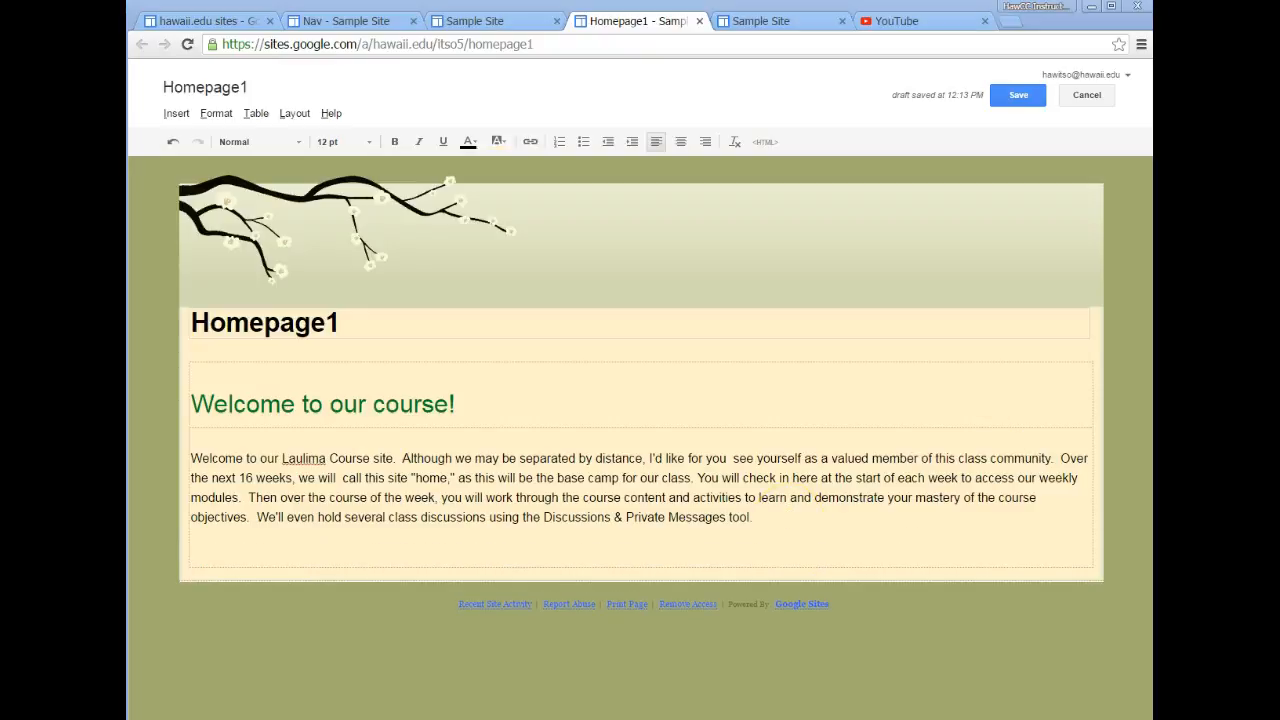
- Add a "Start Here" line below the introductory paragraph and format it as Heading 3
left_click(720, 543)
key("Return")
type("Start Here")
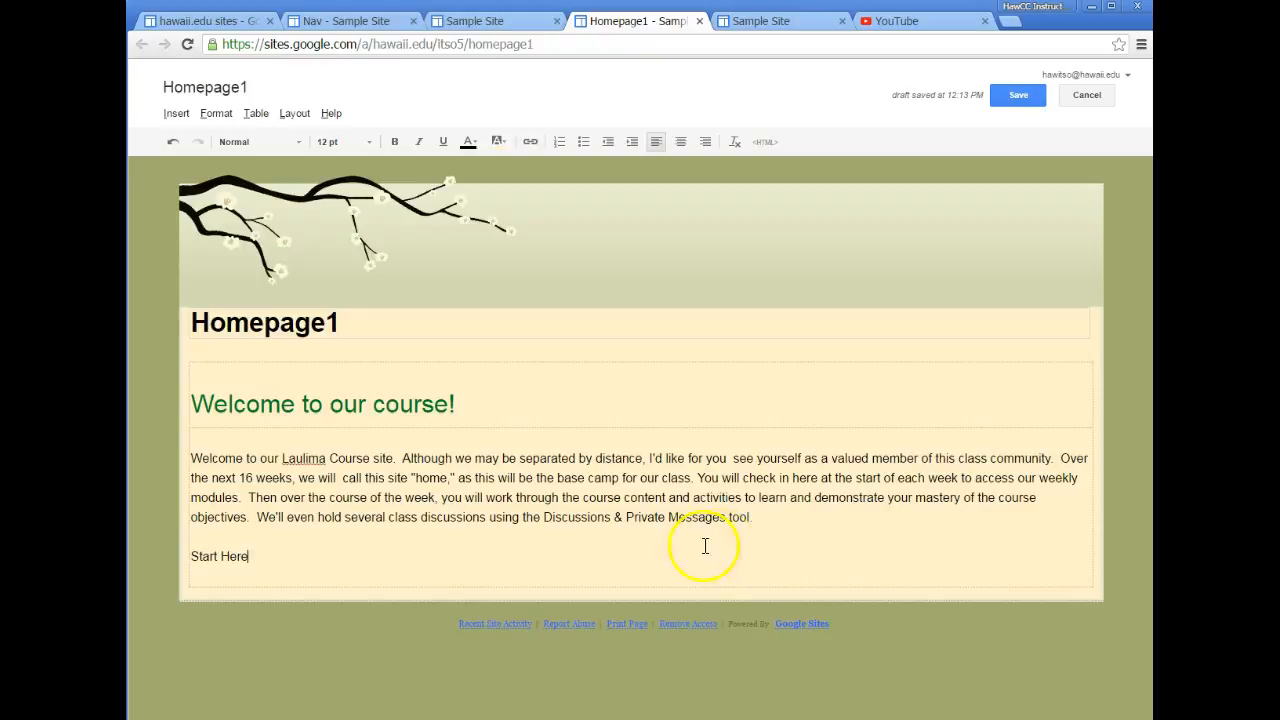
left_click_drag(259, 555, 191, 556)
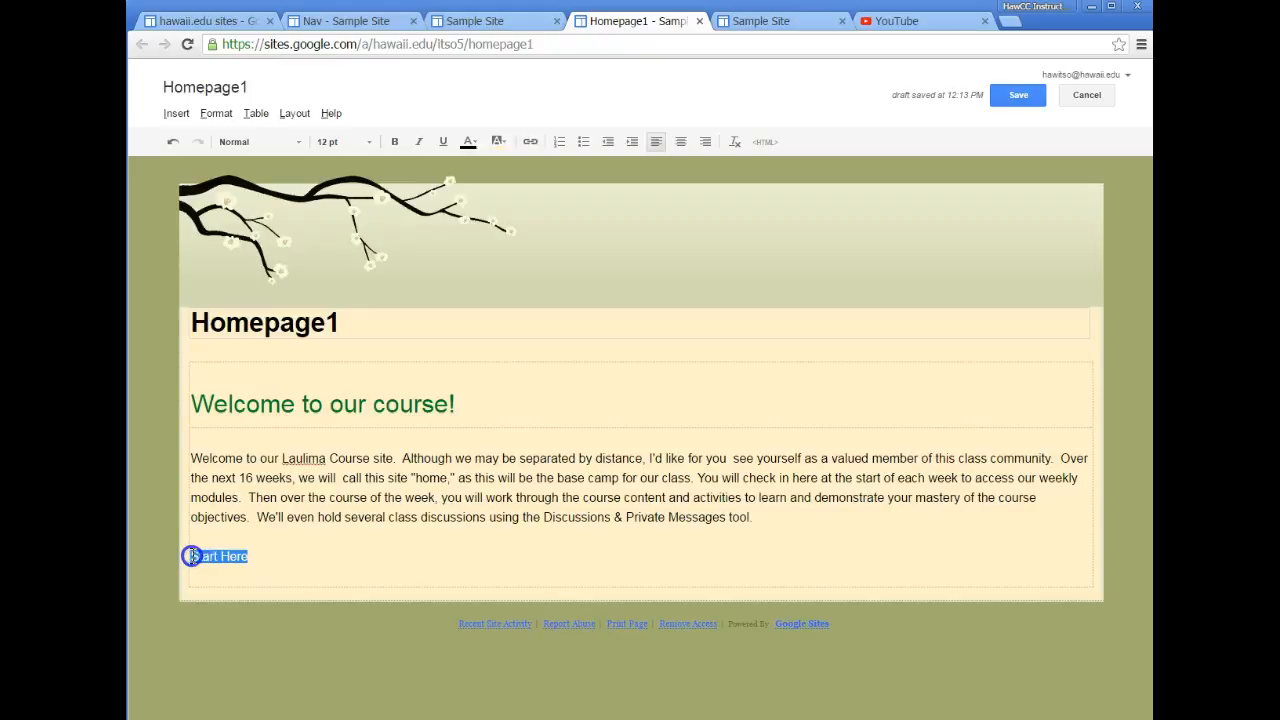
left_click(228, 117)
left_click(257, 166)
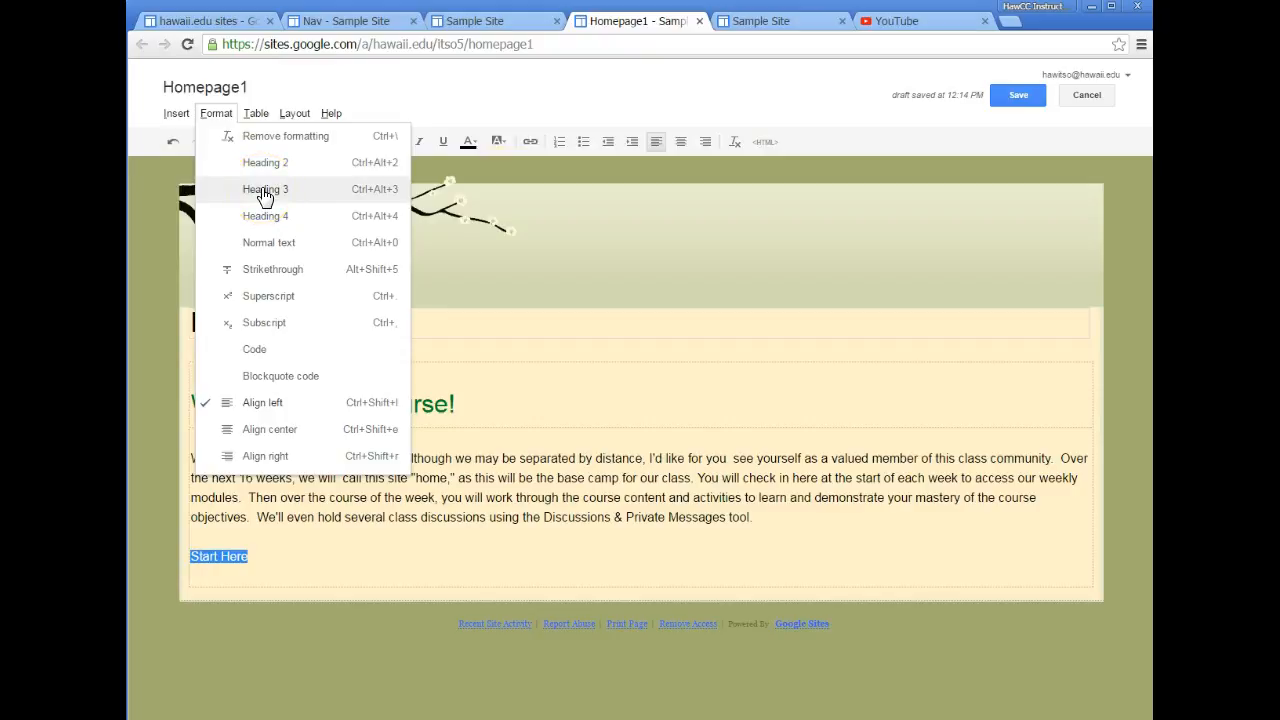
left_click(265, 193)
left_click(337, 430)
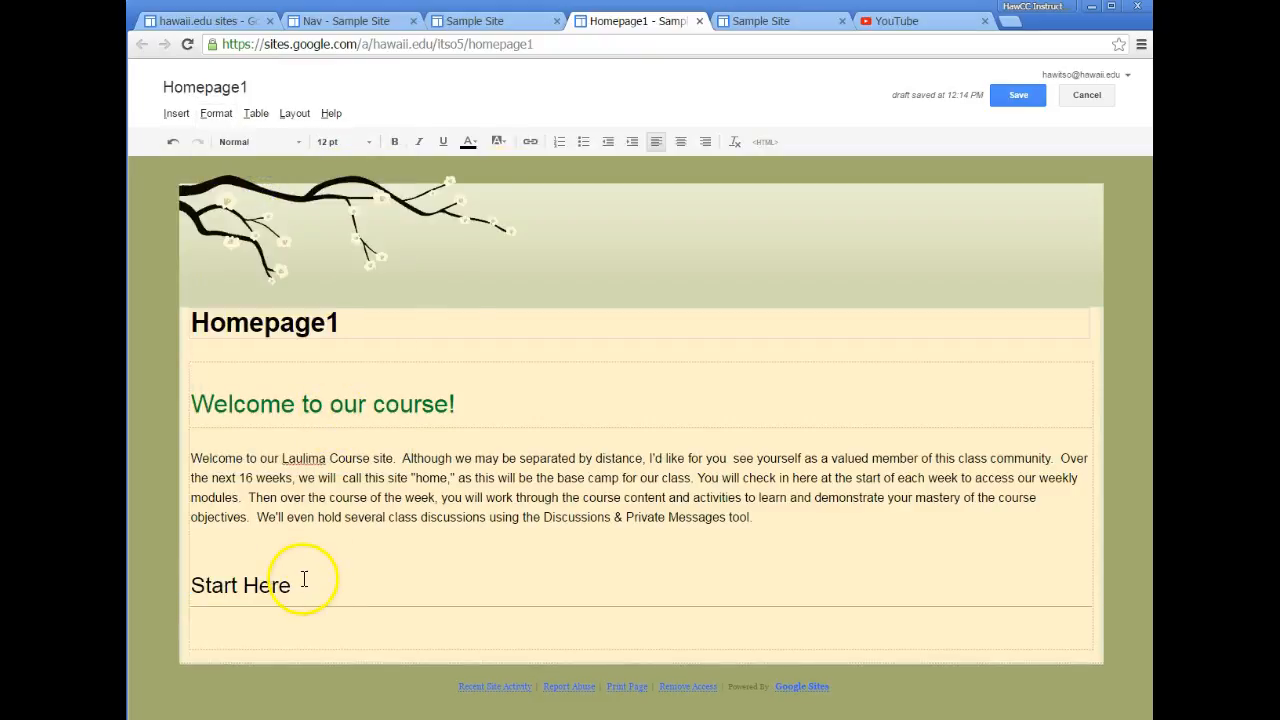
- Insert the four instruction paragraphs starting "If you're new to using Laulima" under Start Here and turn them into a numbered list
left_click(362, 632)
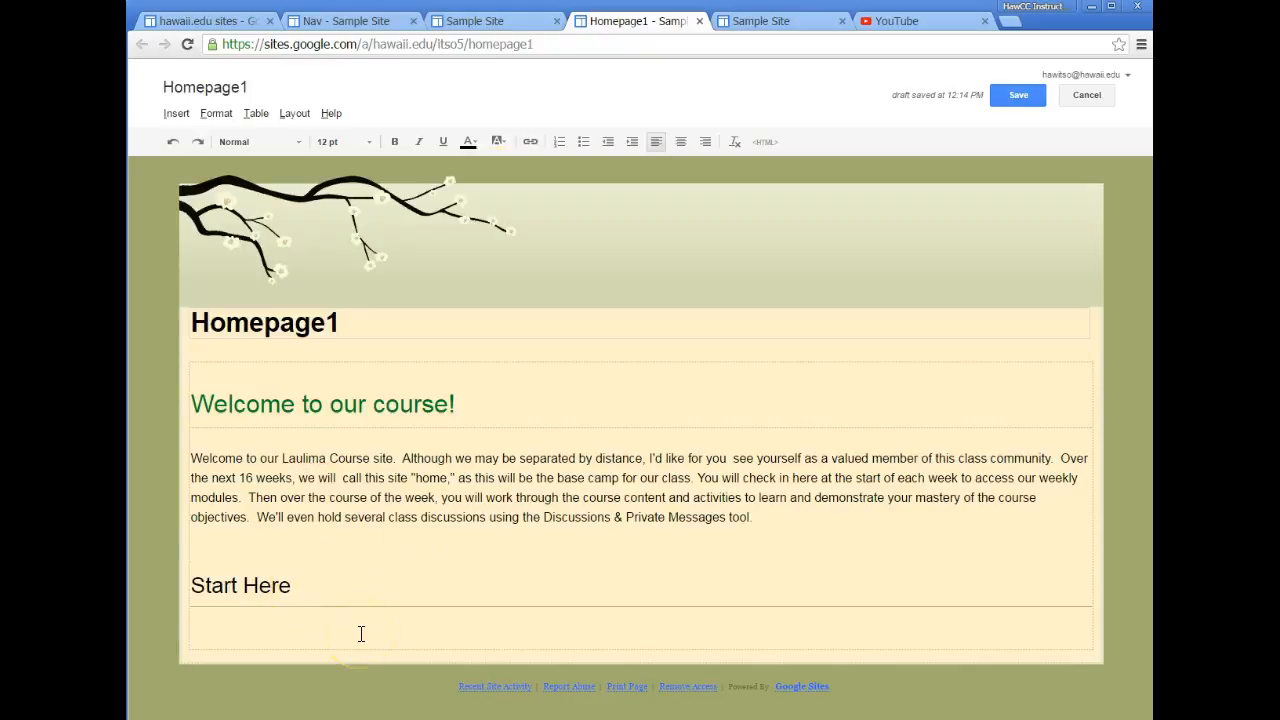
type("If you're new to using Laulima, go to the Laulima Help tool along the left hand side of the page and watch the Laulima Orientation Video.  Go to the Syllabus tool and carefully read through the Syllabus. If you'd like a hard copy, you can print it by clicking on the small printer icon at the top of the page and using your browser's print function.  Next, go to the Modules tool.  Modules is the tool that replaces the traditional classroom; where you will go each week to access course content and get information about the course activities related to that week.  Prior to the start of class, you will have access to the \"Getting Started\" module which was created to provide you with more information about how this class will work...BEFORE class begins.  Also, take some time to familiarize yourself with the Discussions & Private Messages (DPM) tool. The discussion boards are broken into categories. We will be using the \"Weekly Discussions\" category to hold assigned class discussions.  There are also other forums designed for you to  post questions and have informal discussions.")
left_click(320, 662)
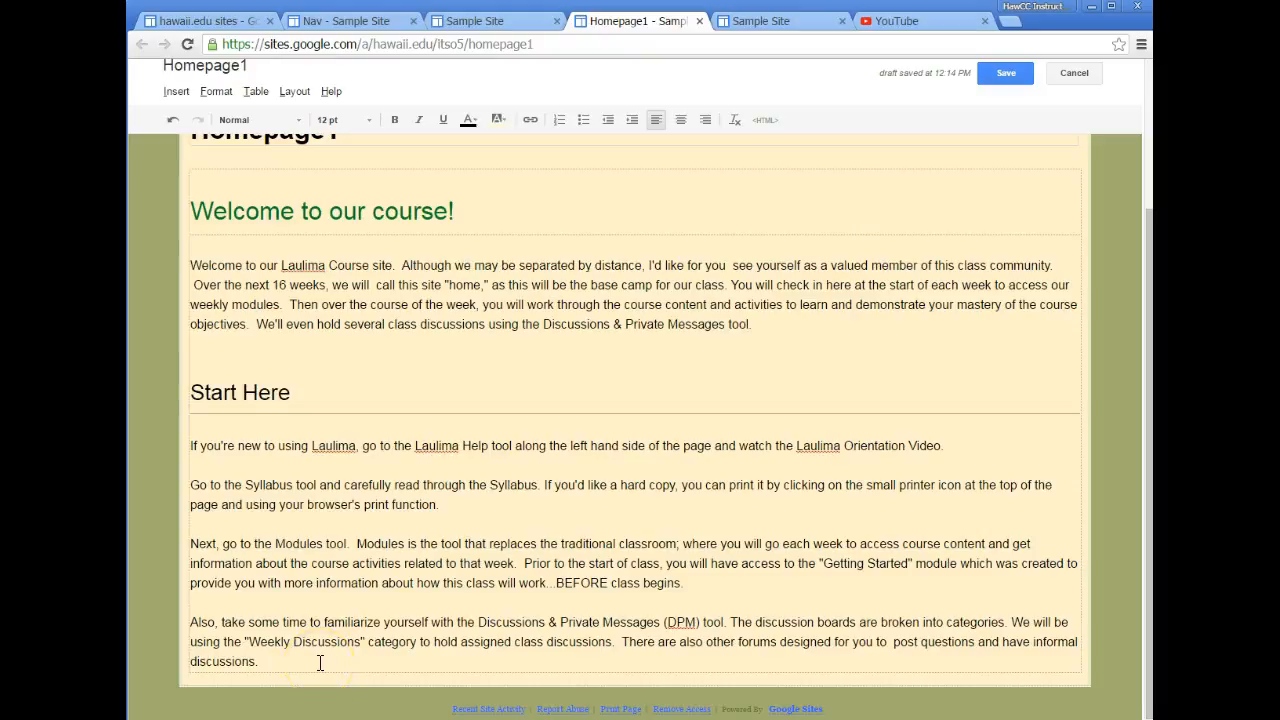
left_click_drag(320, 662, 192, 446)
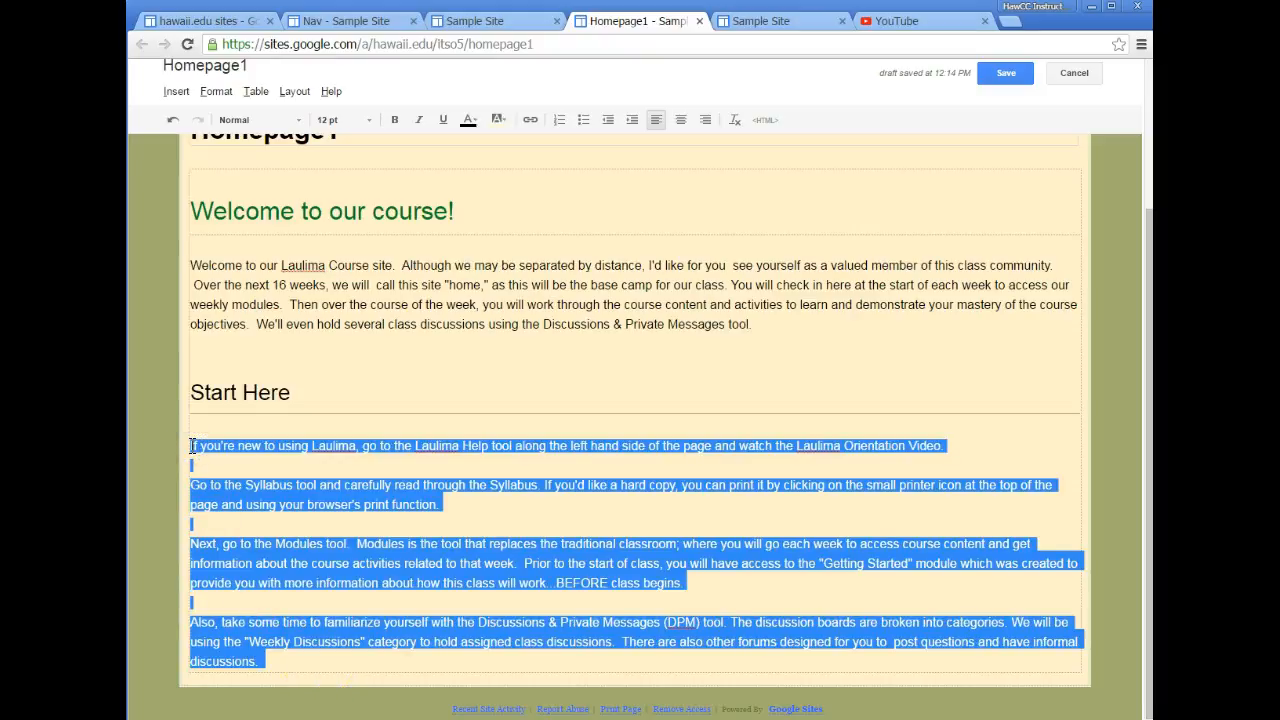
left_click(560, 120)
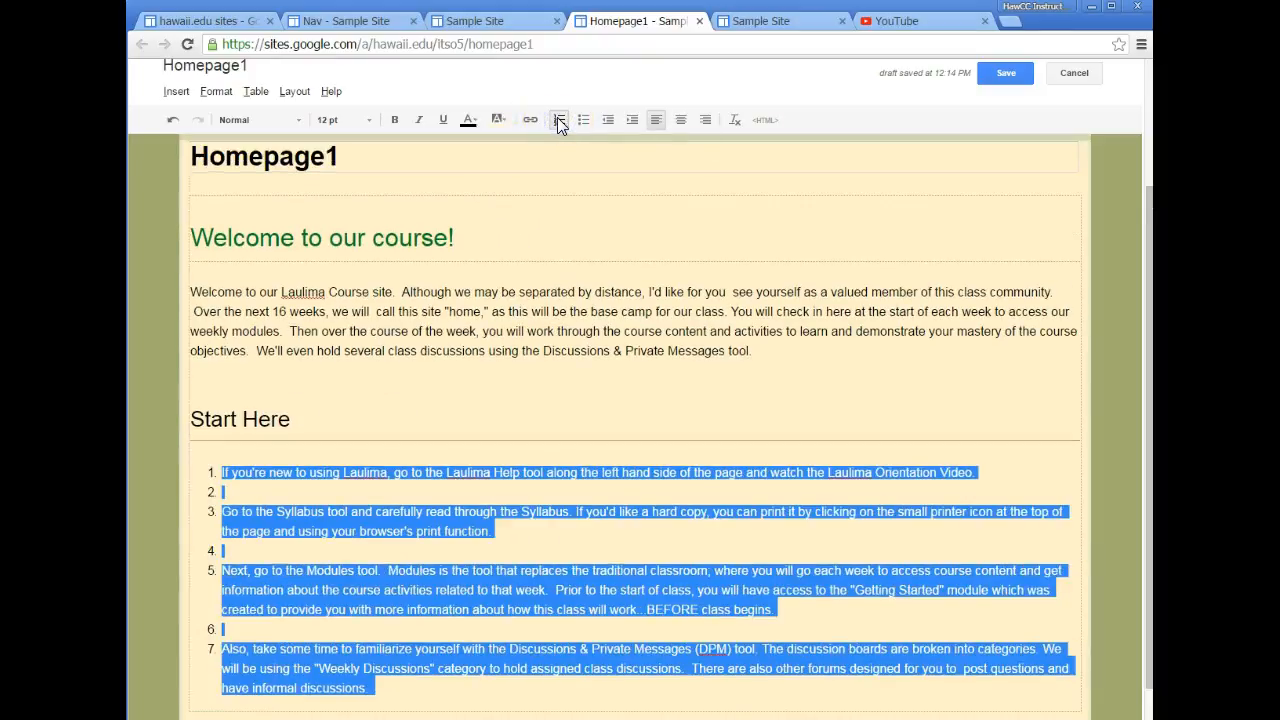
- Remove the three empty items between the instructions in the numbered list
left_click(443, 500)
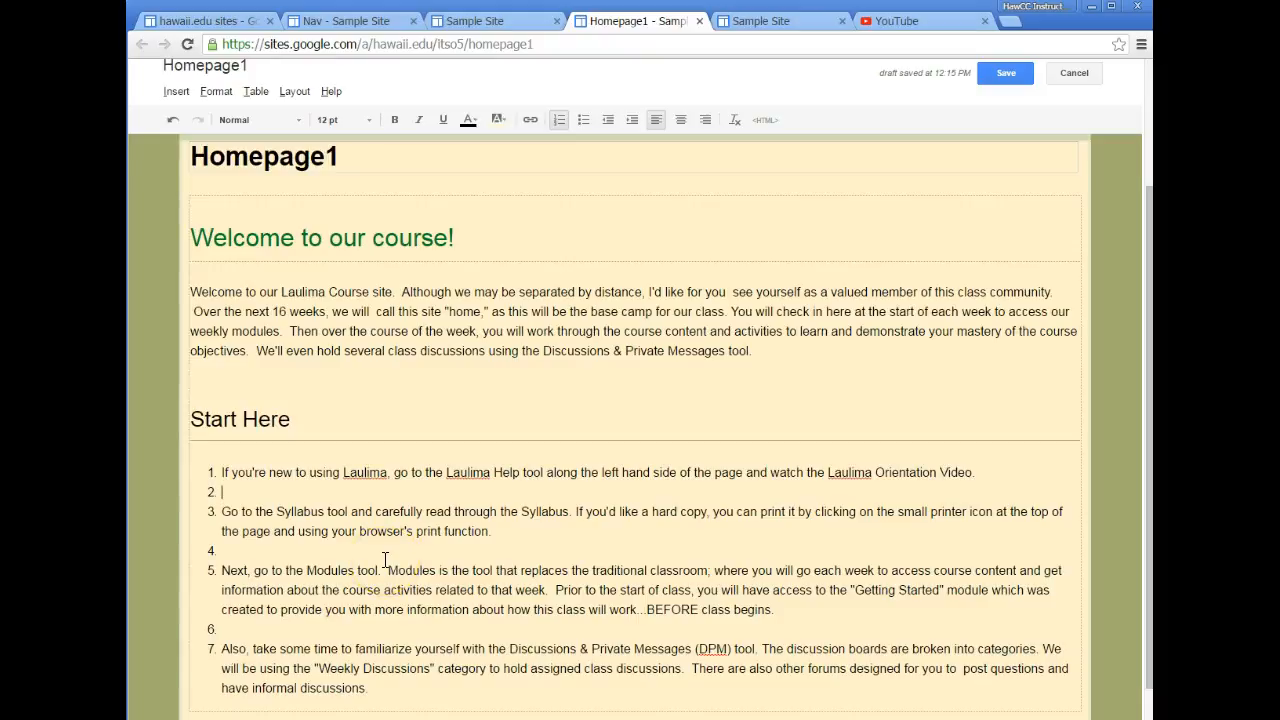
key("Delete")
key("Down")
key("Down")
key("Delete")
key("Down")
key("Down")
key("Down")
key("Delete")
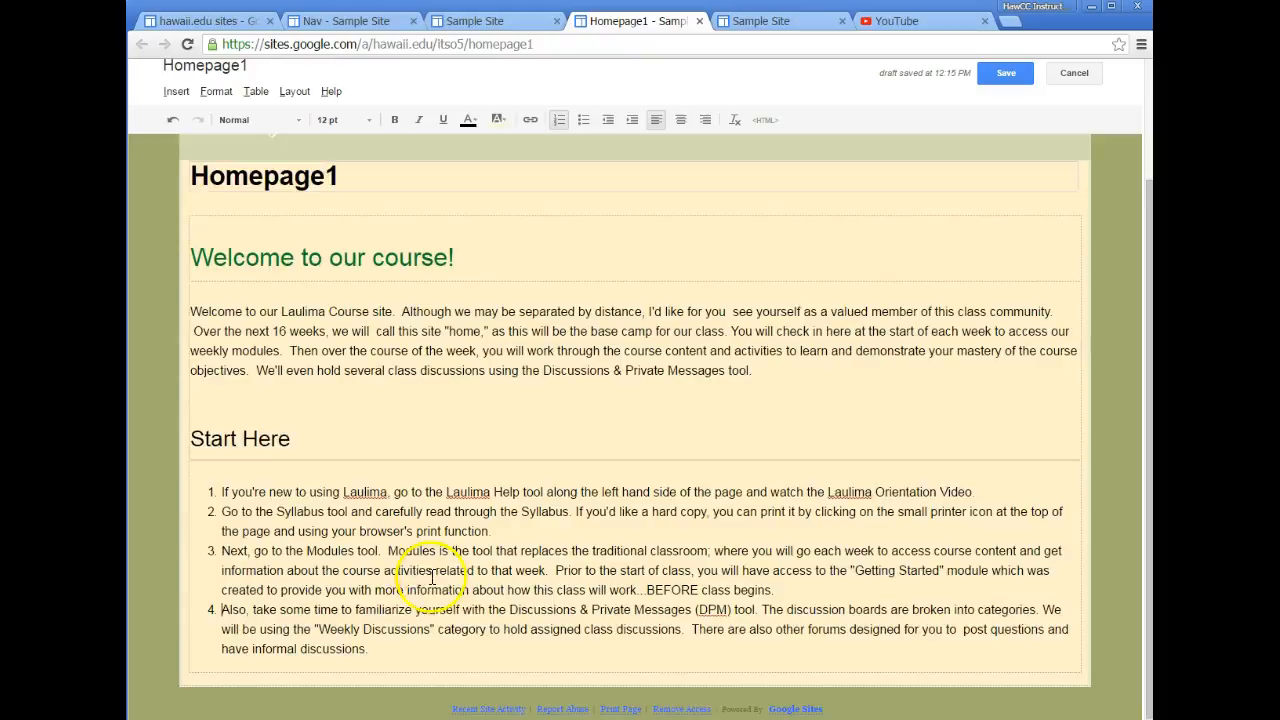
- End the numbered list after its last item and paste the closing text starting "Then, on the first day of class (January 12)"
left_click(443, 656)
key("Return")
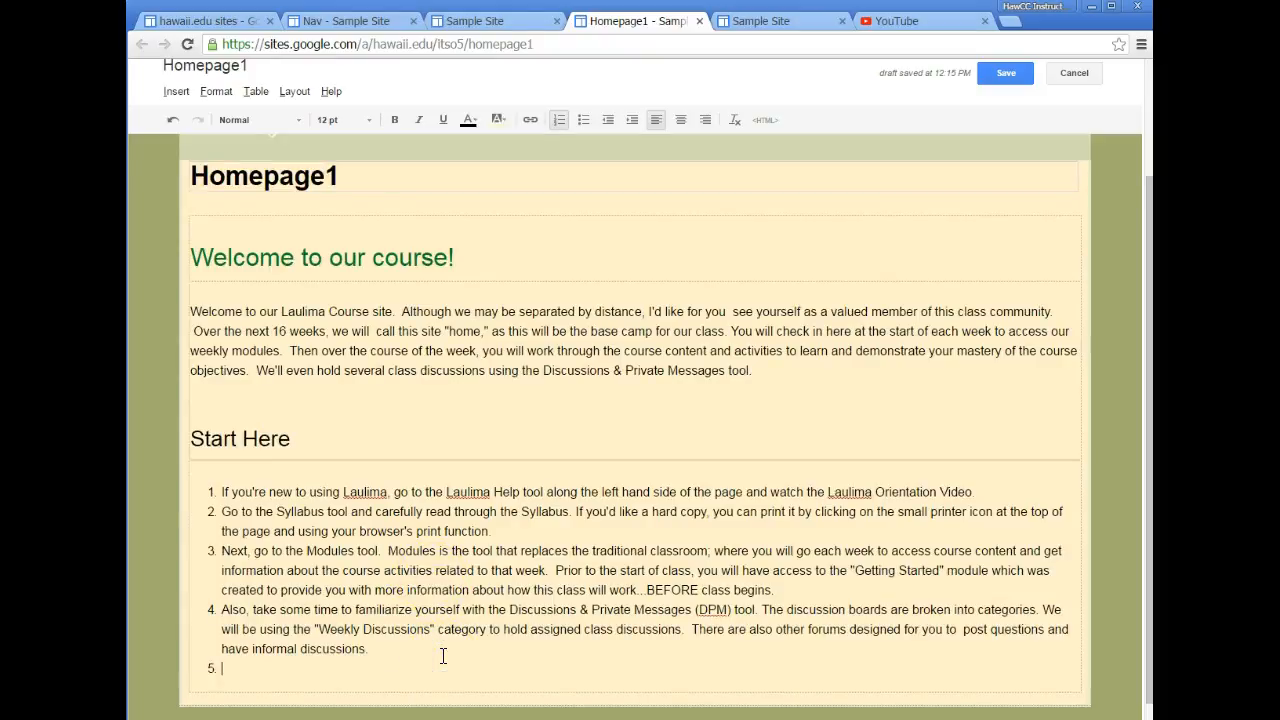
key("Return")
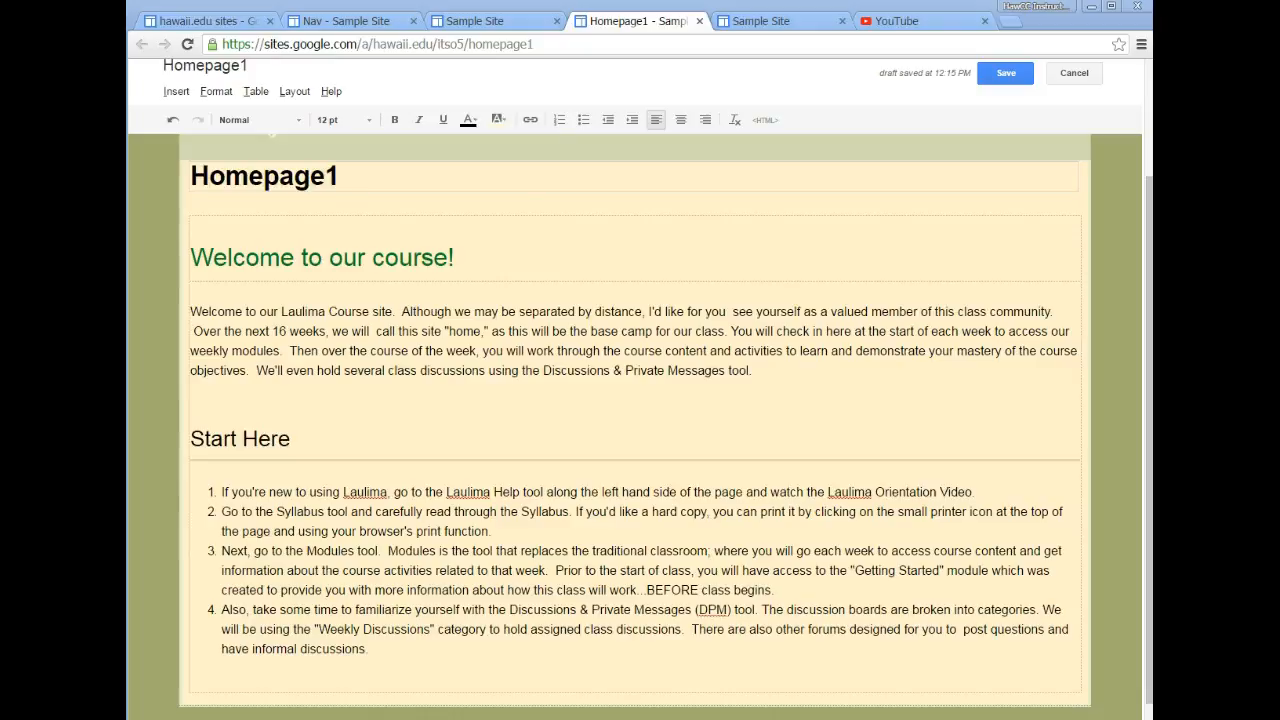
left_click(380, 680)
key("ctrl+v")
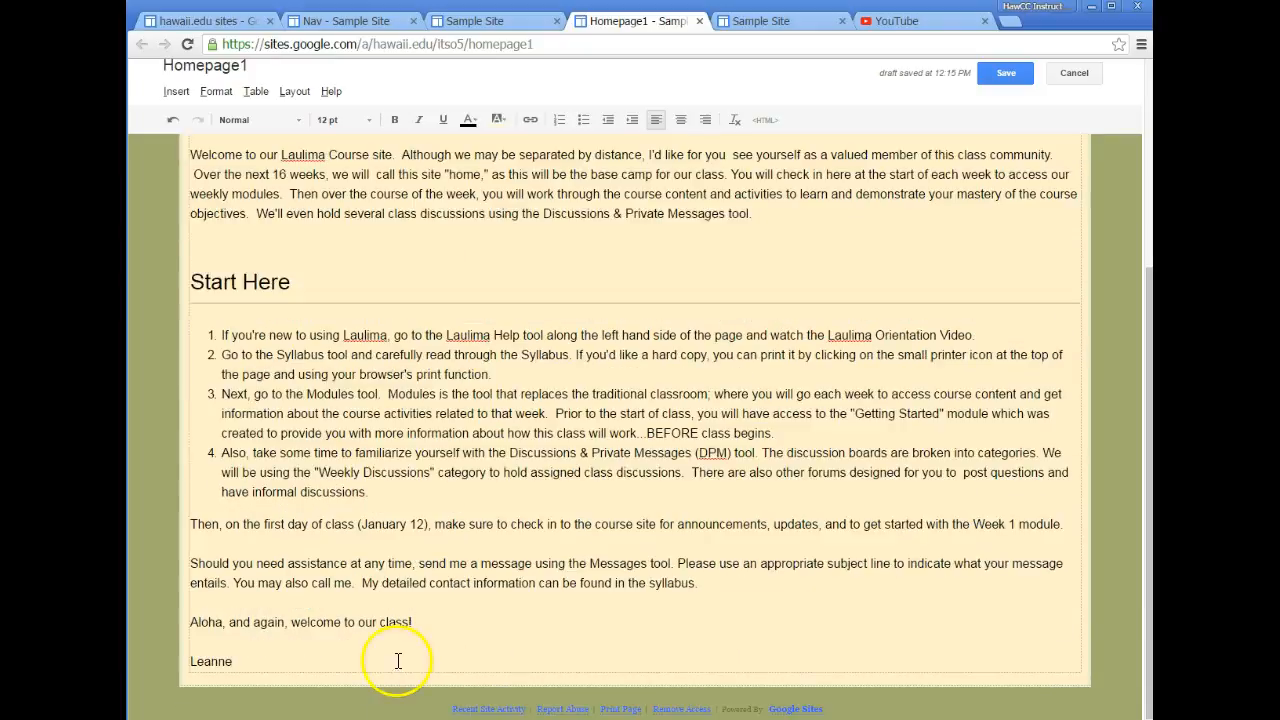
- Format the signature name at the end of the closing text as 16 pt, italic and blue
left_click_drag(233, 661, 190, 663)
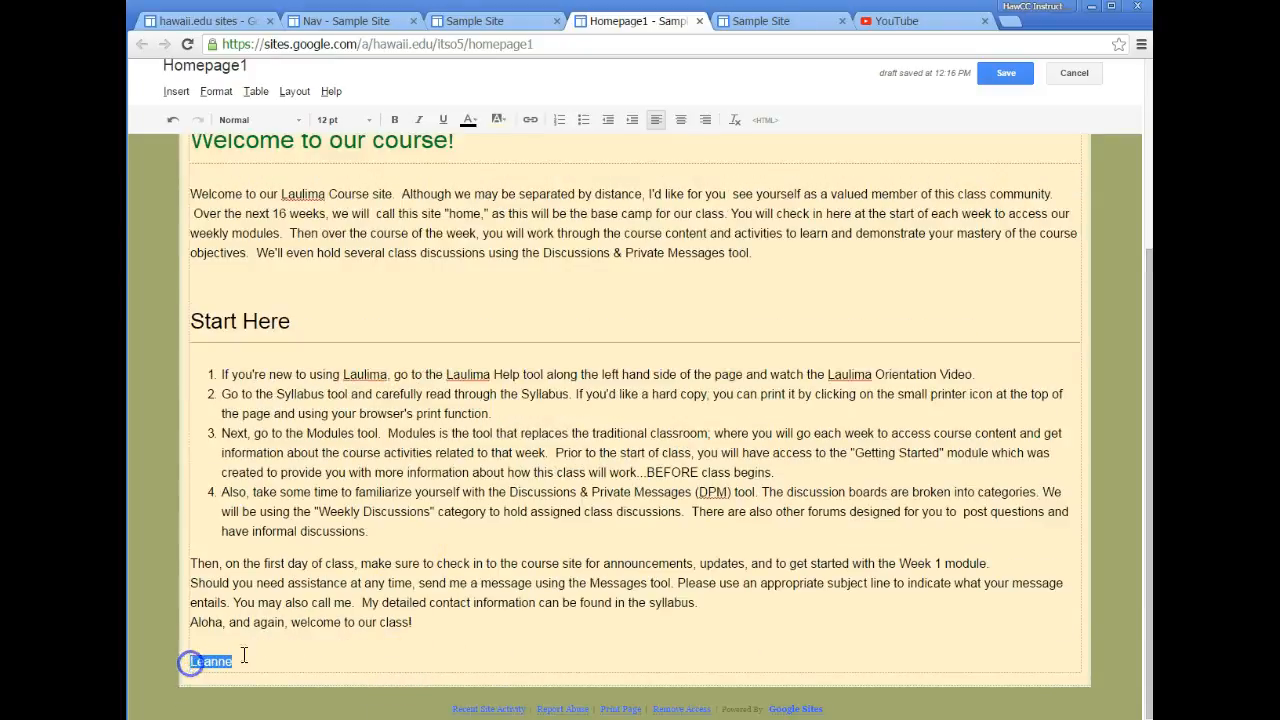
left_click(338, 121)
left_click(343, 209)
left_click(420, 120)
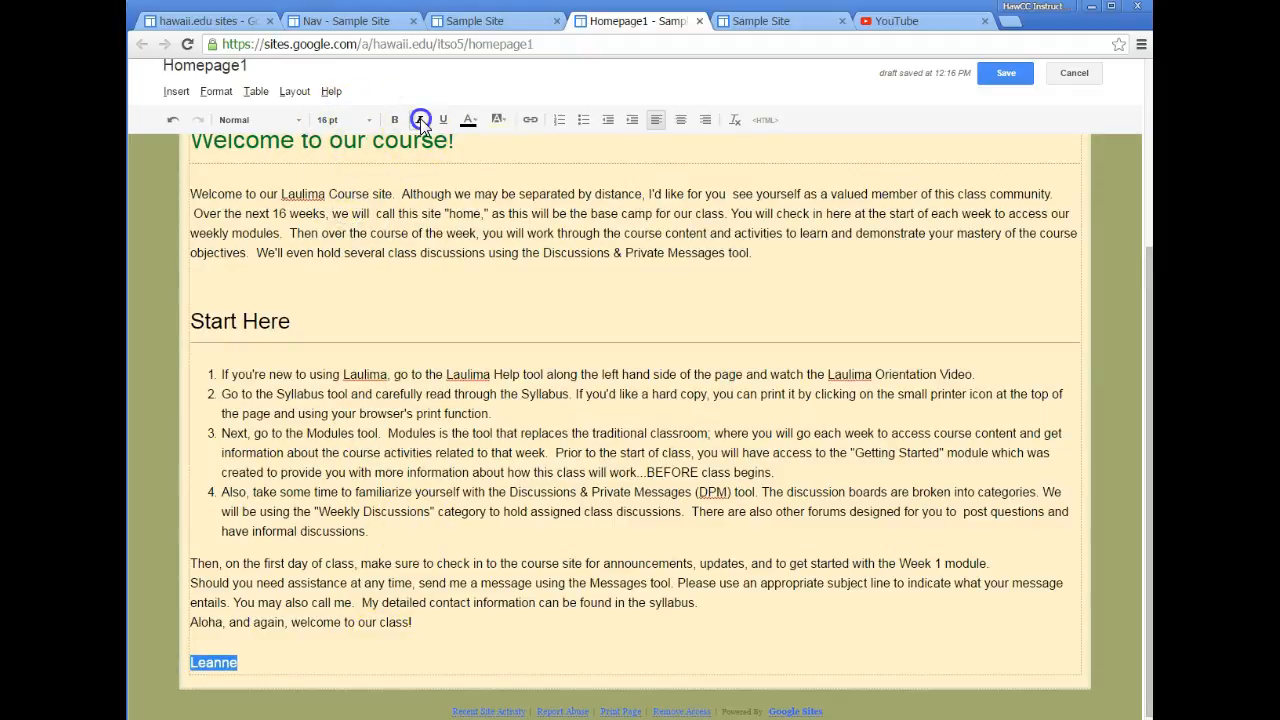
left_click(505, 119)
left_click(467, 121)
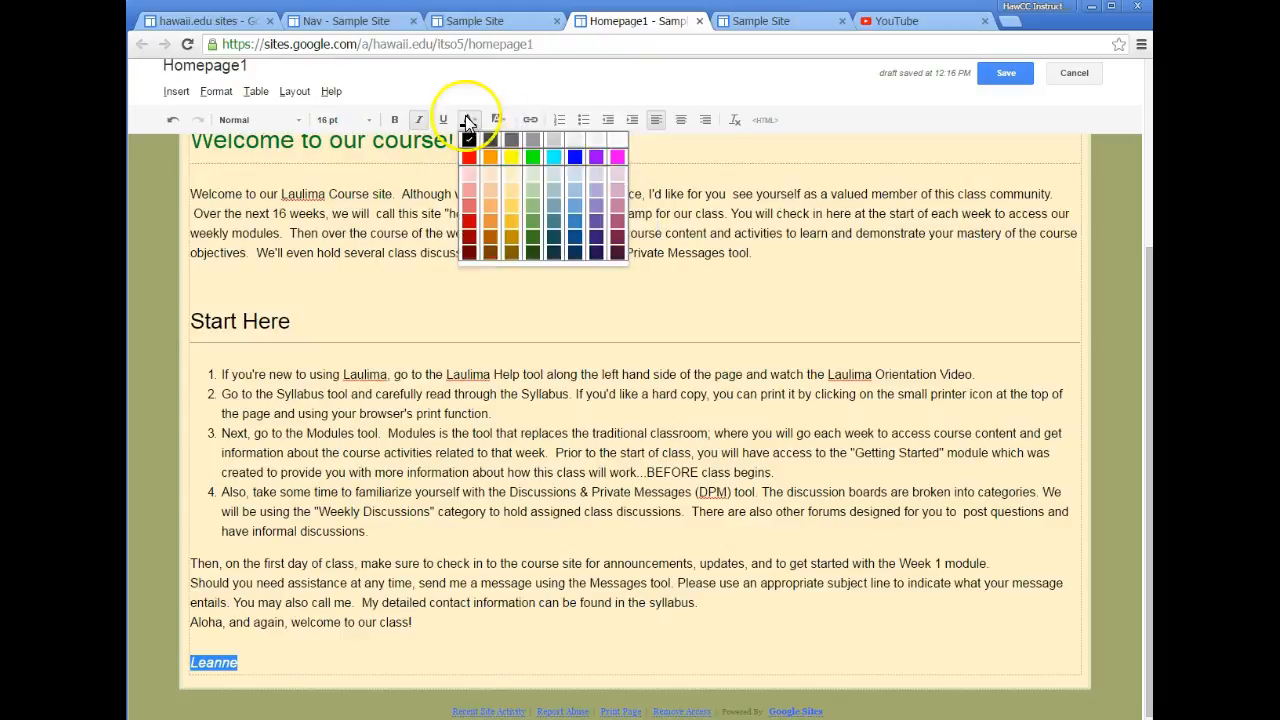
left_click(579, 157)
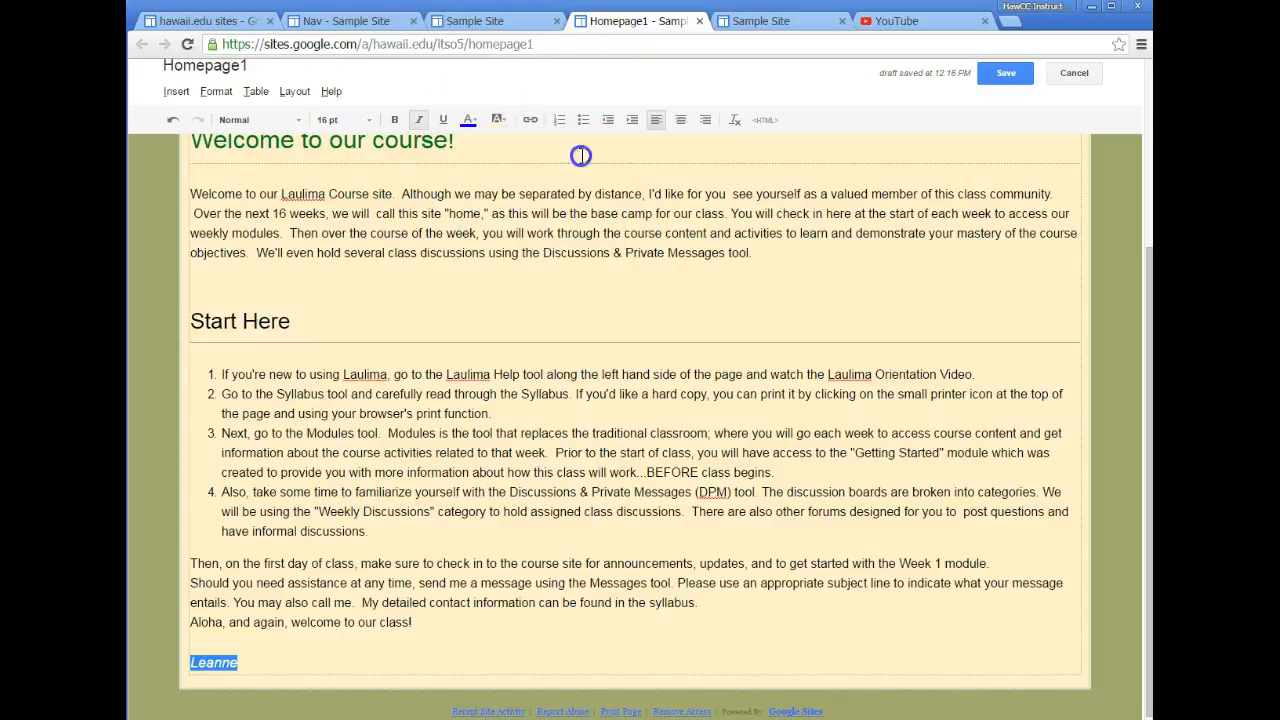
left_click(418, 425)
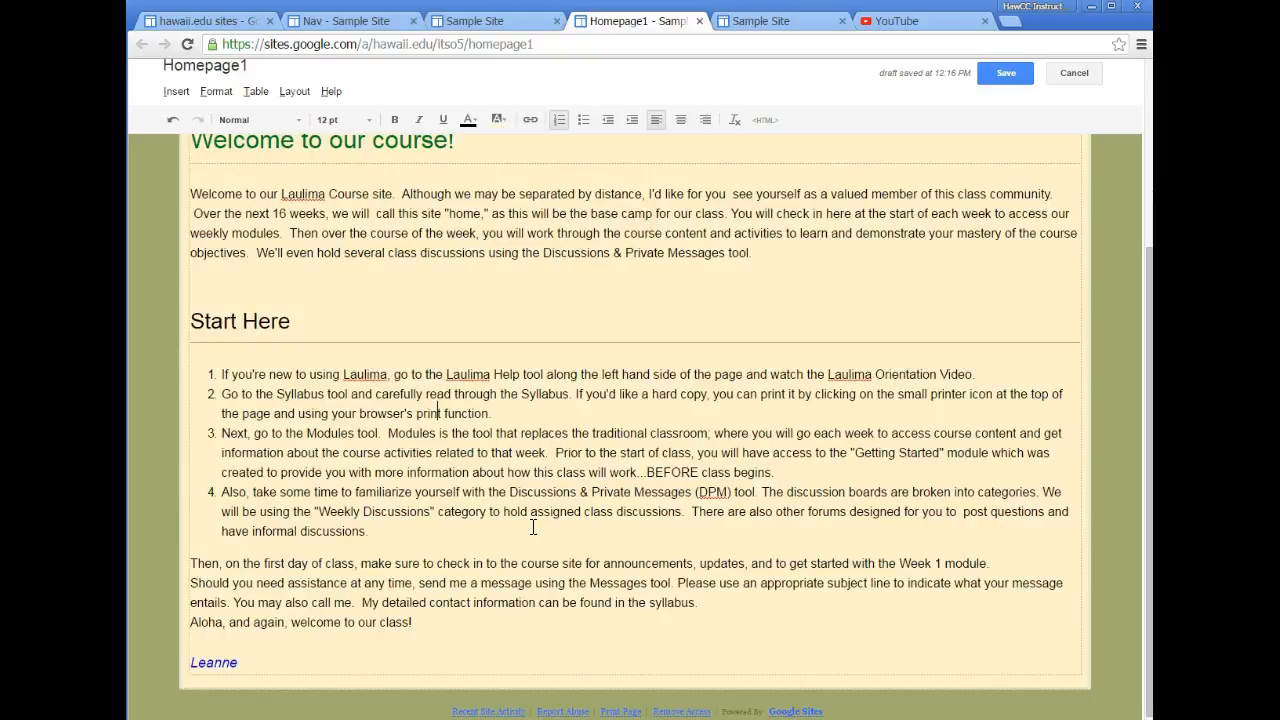
- Start a web address link on the word "Laulima" following "If you're new to using" in the first numbered item
scroll(533, 527, "up", 3)
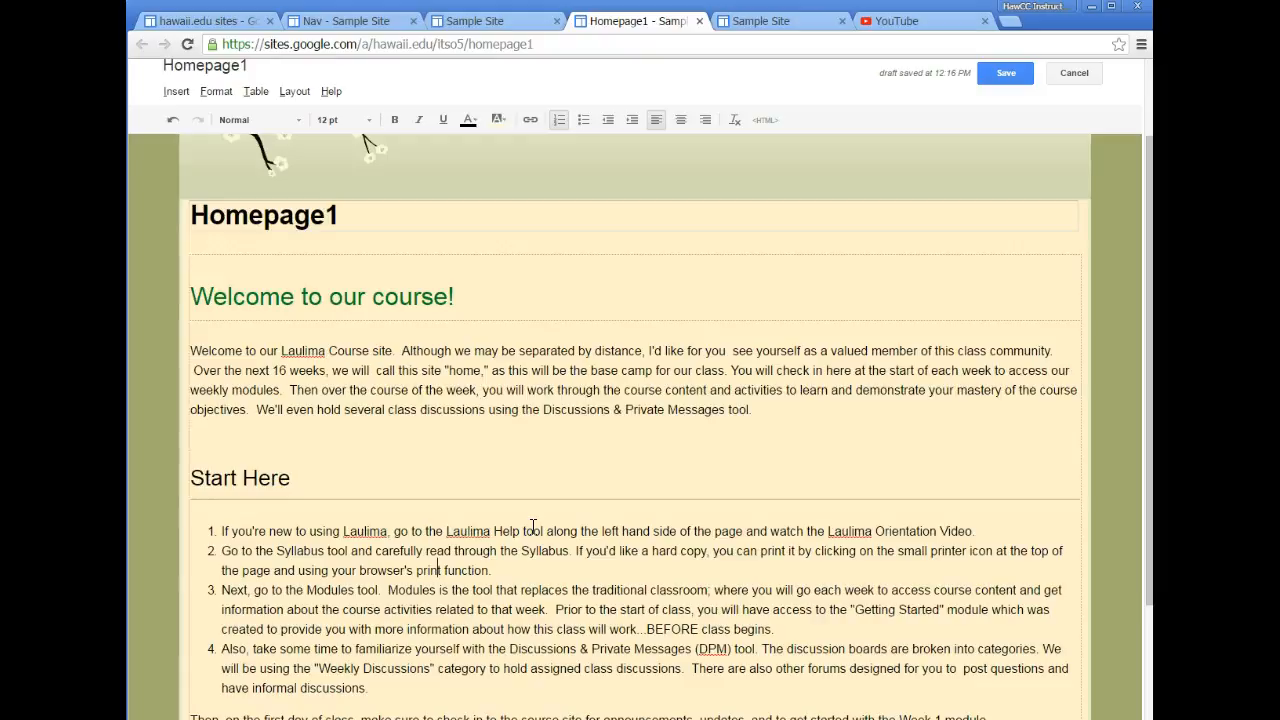
scroll(533, 527, "down", 3)
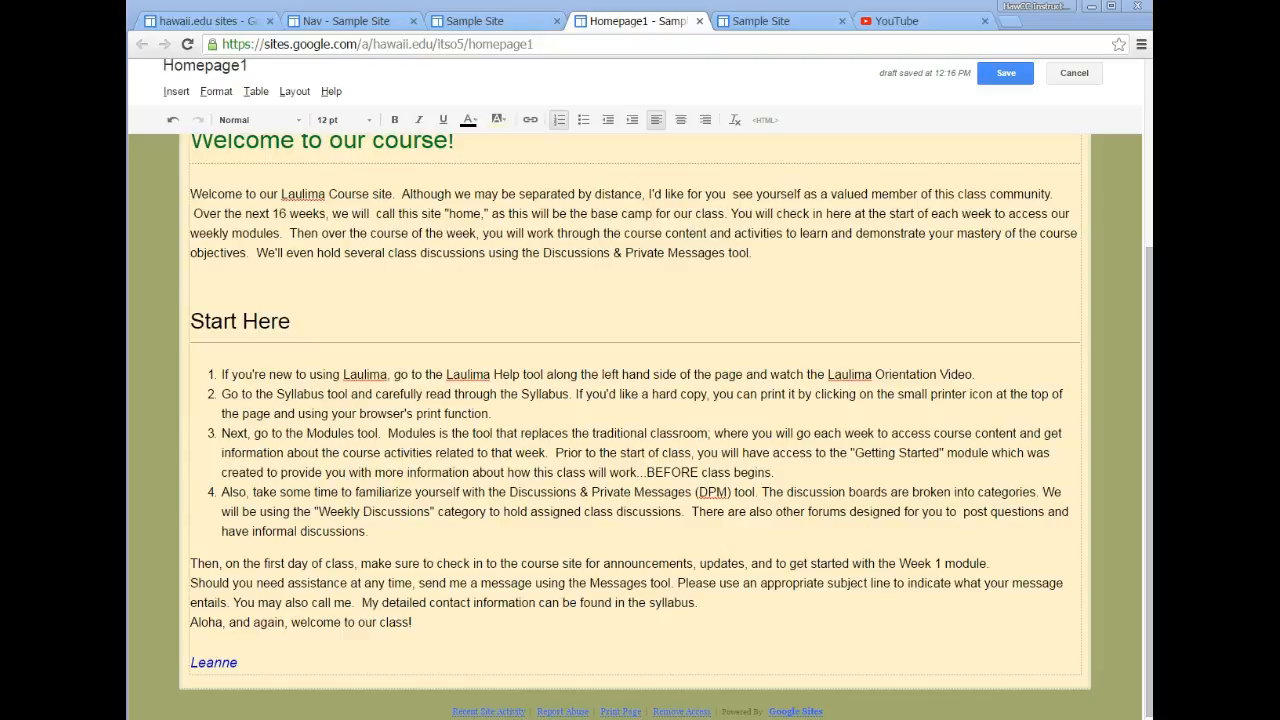
double_click(370, 375)
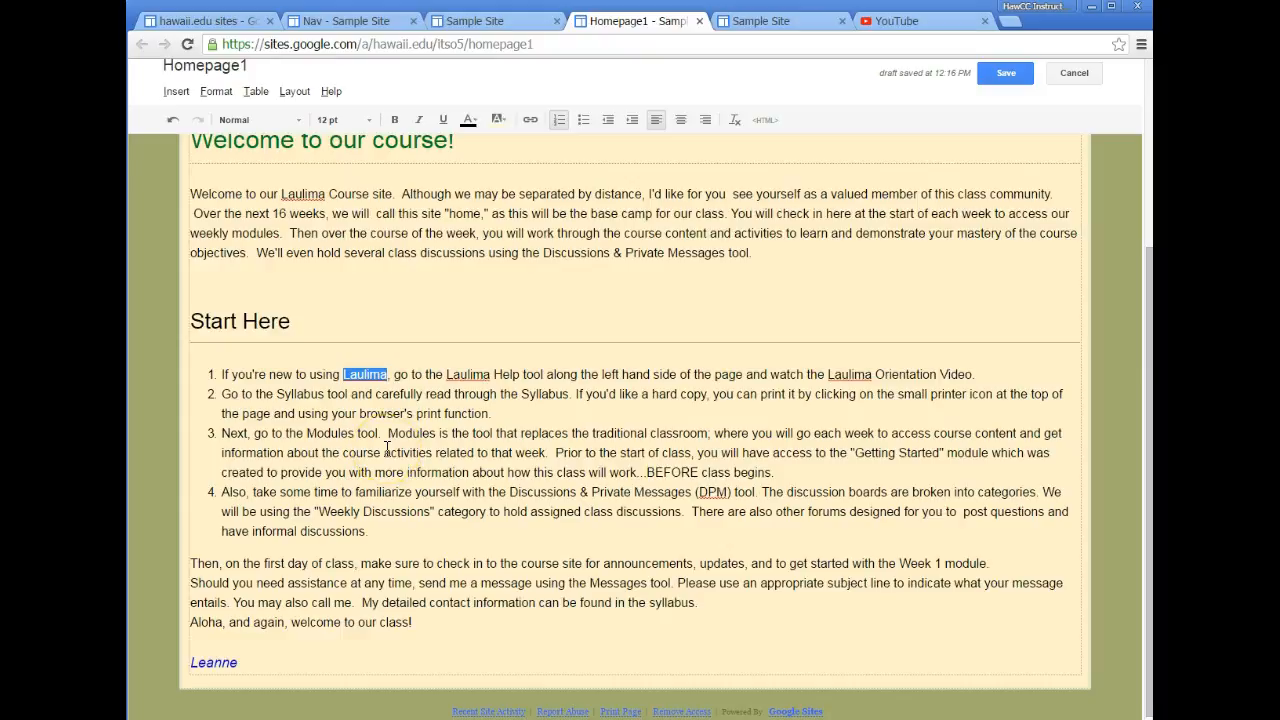
left_click(530, 121)
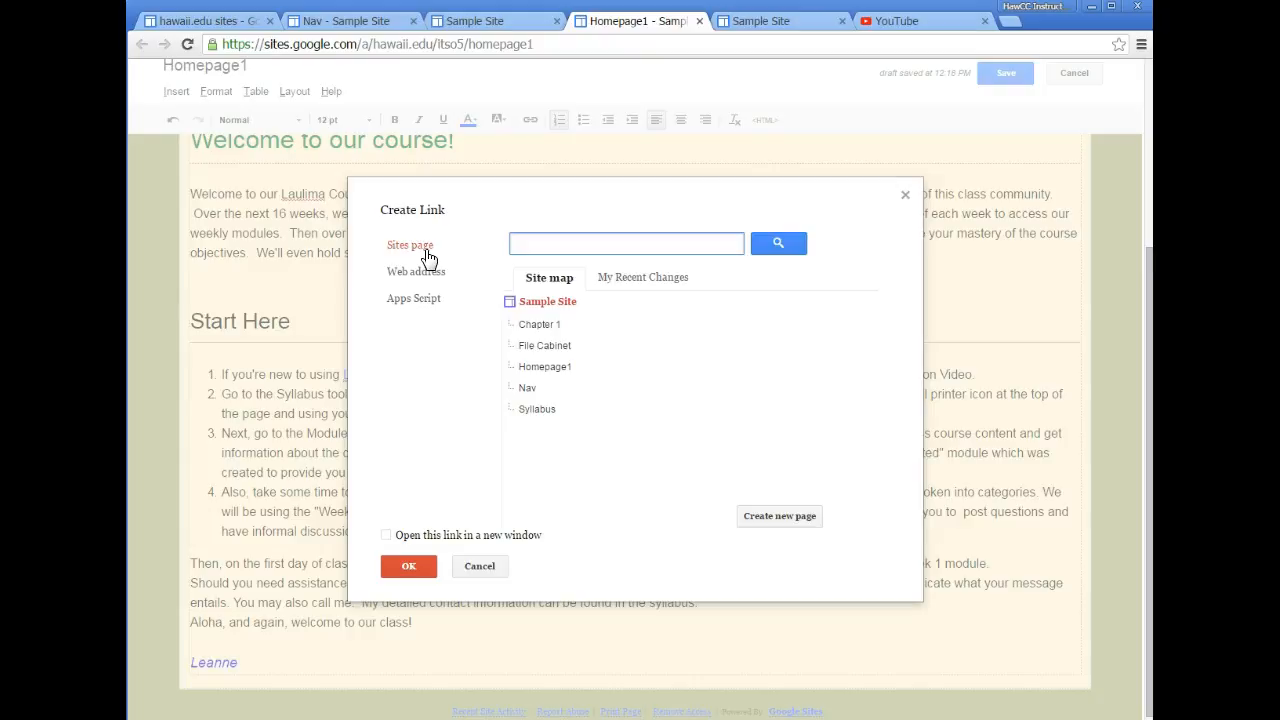
left_click(430, 272)
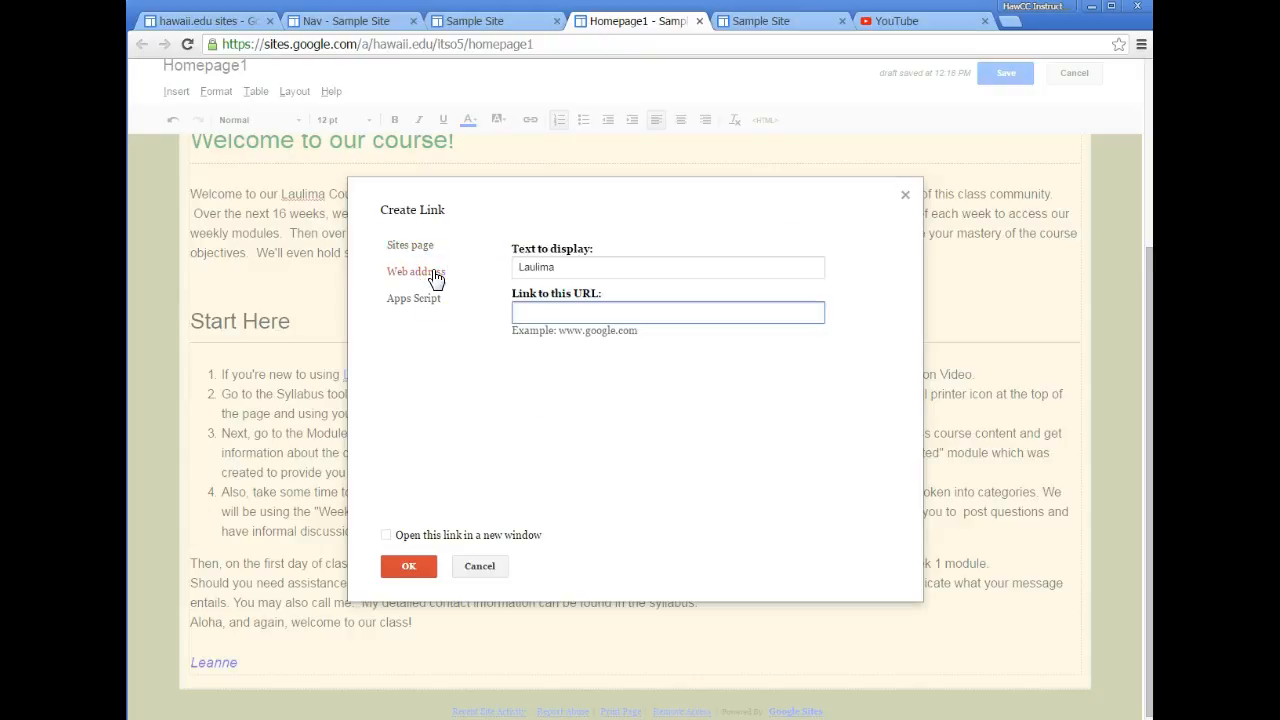
left_click(435, 308)
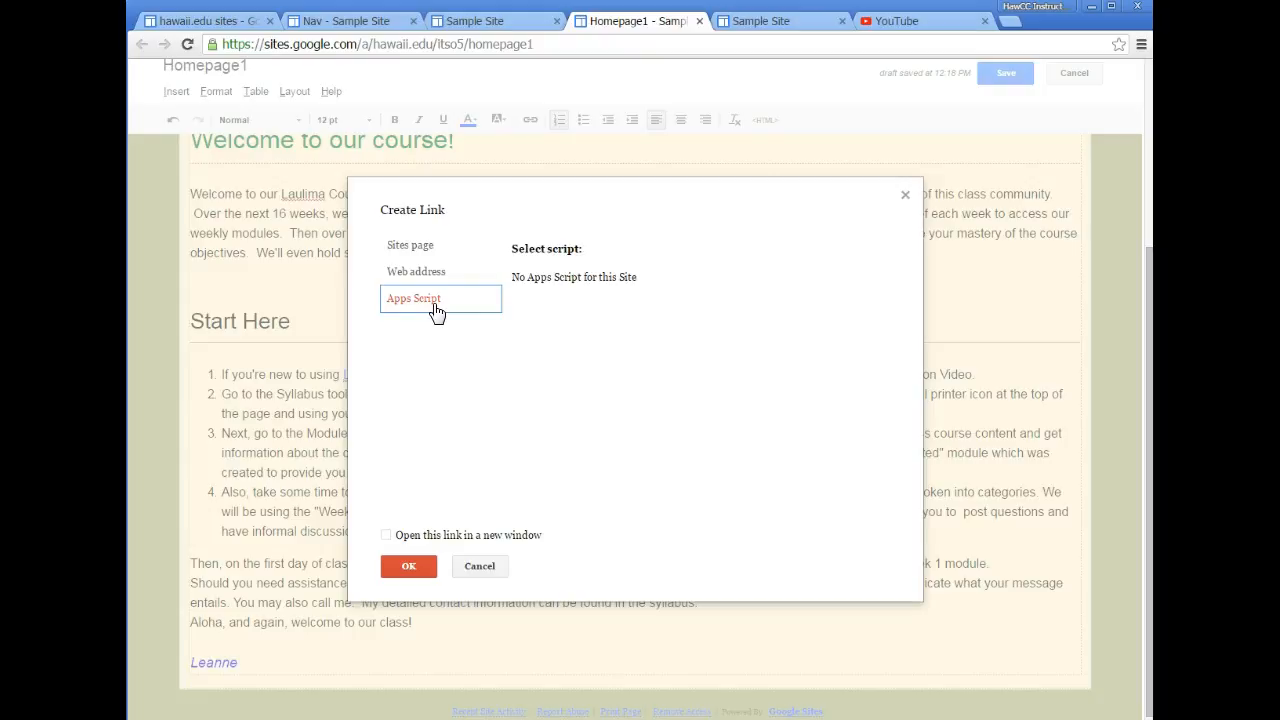
left_click(436, 272)
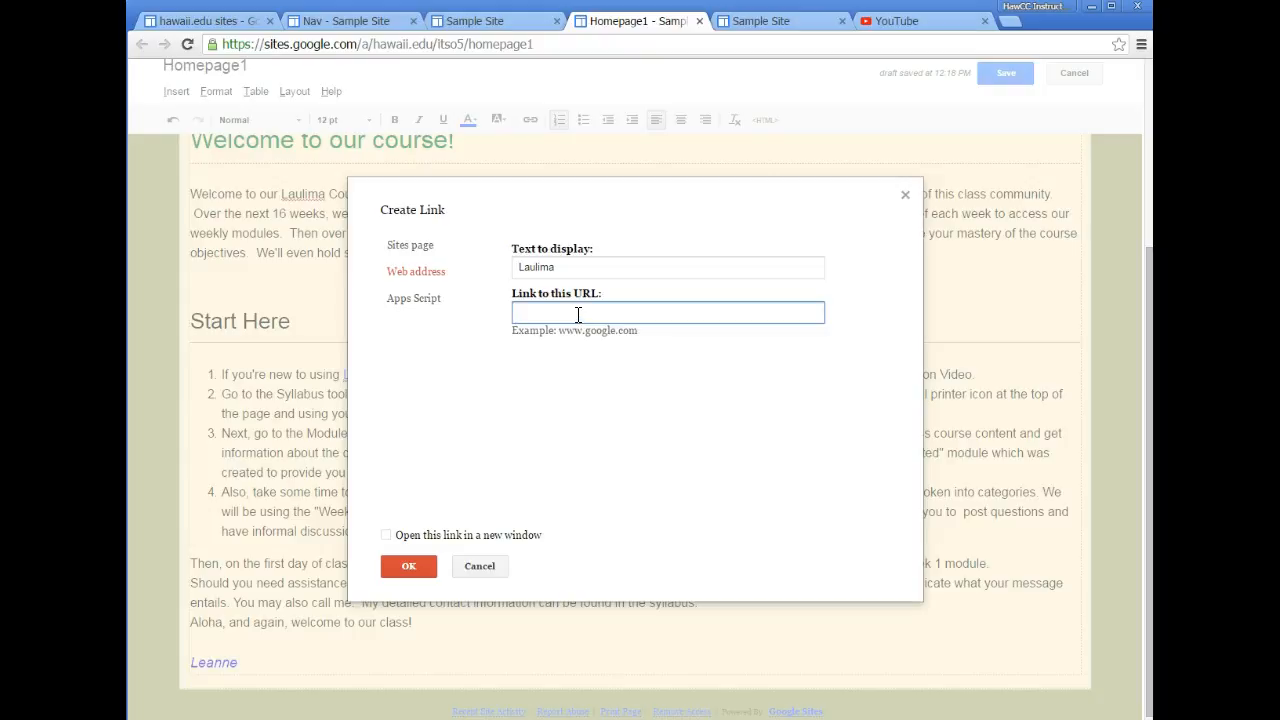
- Open laulima.hawaii.edu in a new browser tab and copy the loaded page's full address
left_click(1012, 20)
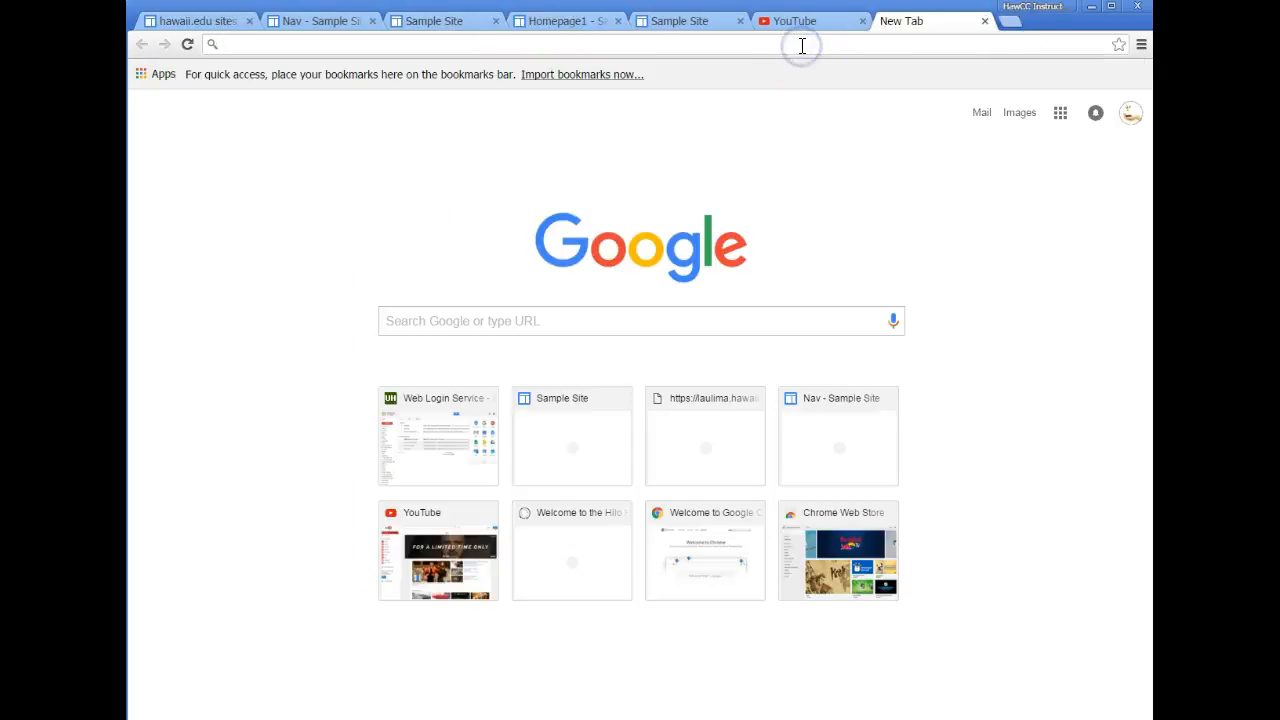
type("laulima.hawaii.edu")
key("Return")
left_click_drag(800, 45, 208, 45)
key("ctrl+c")
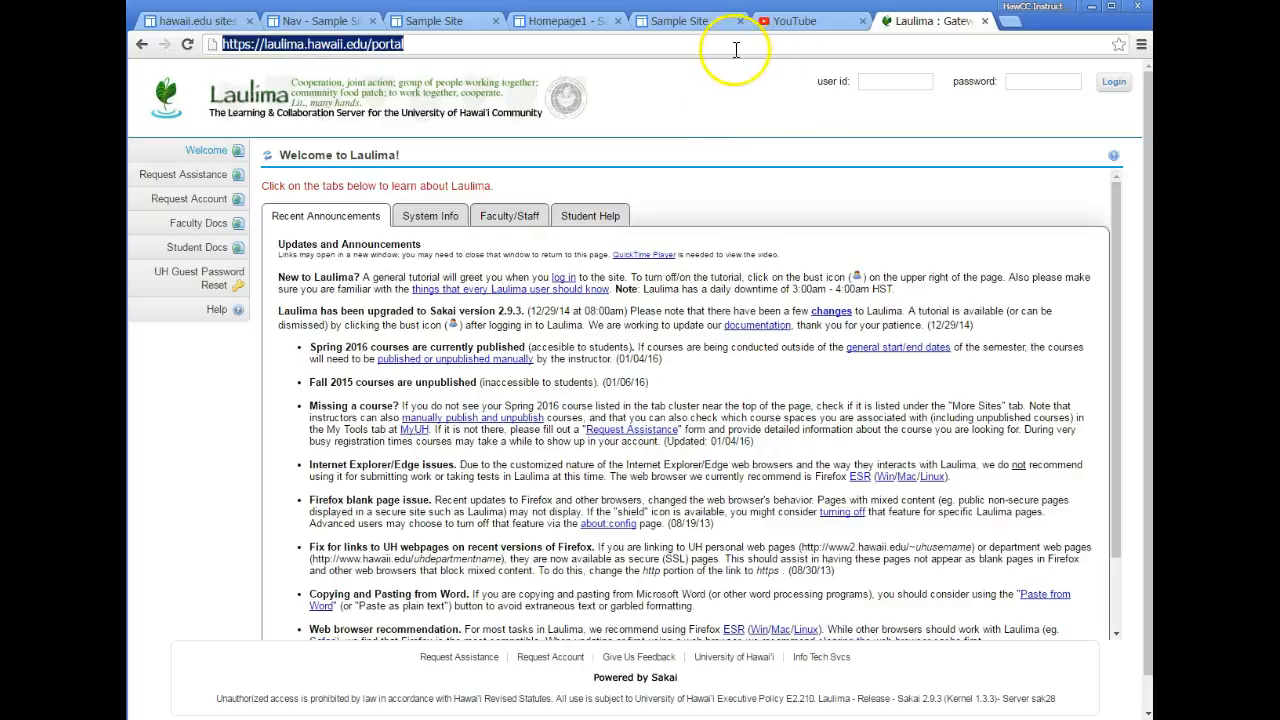
left_click(701, 27)
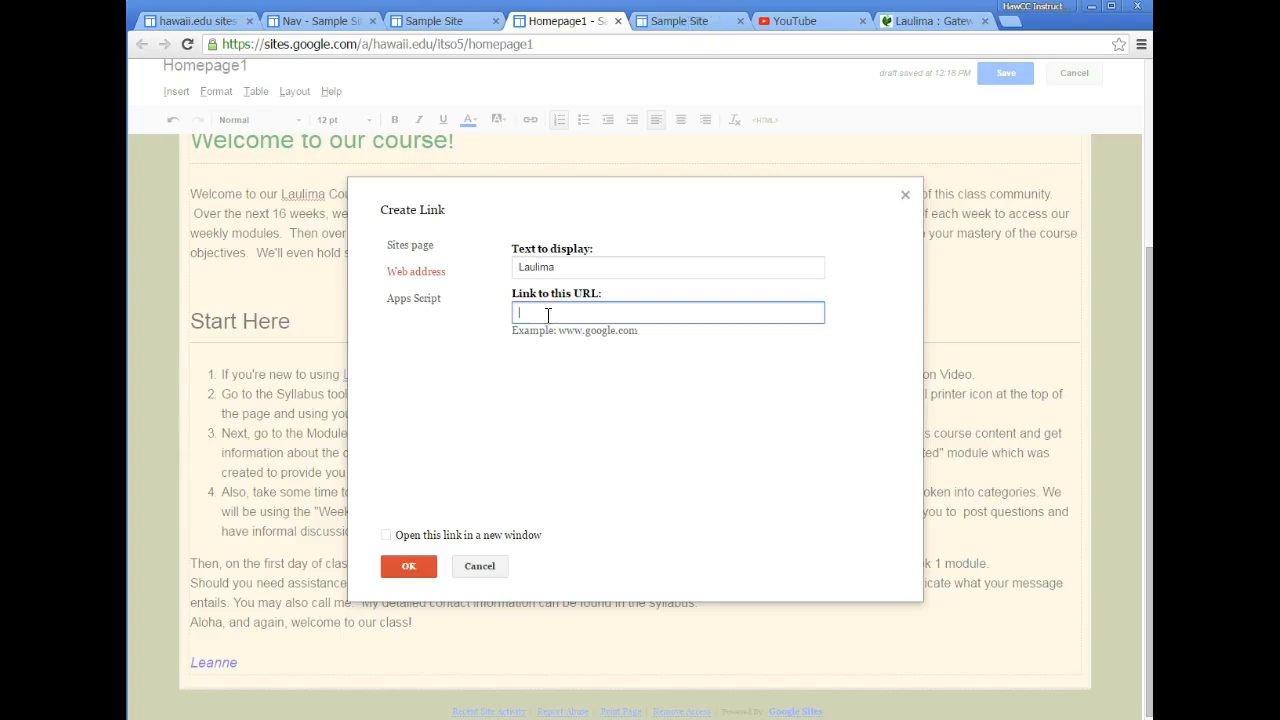
left_click(547, 314)
key("ctrl+v")
left_click(578, 367)
left_click(407, 566)
left_click(388, 535)
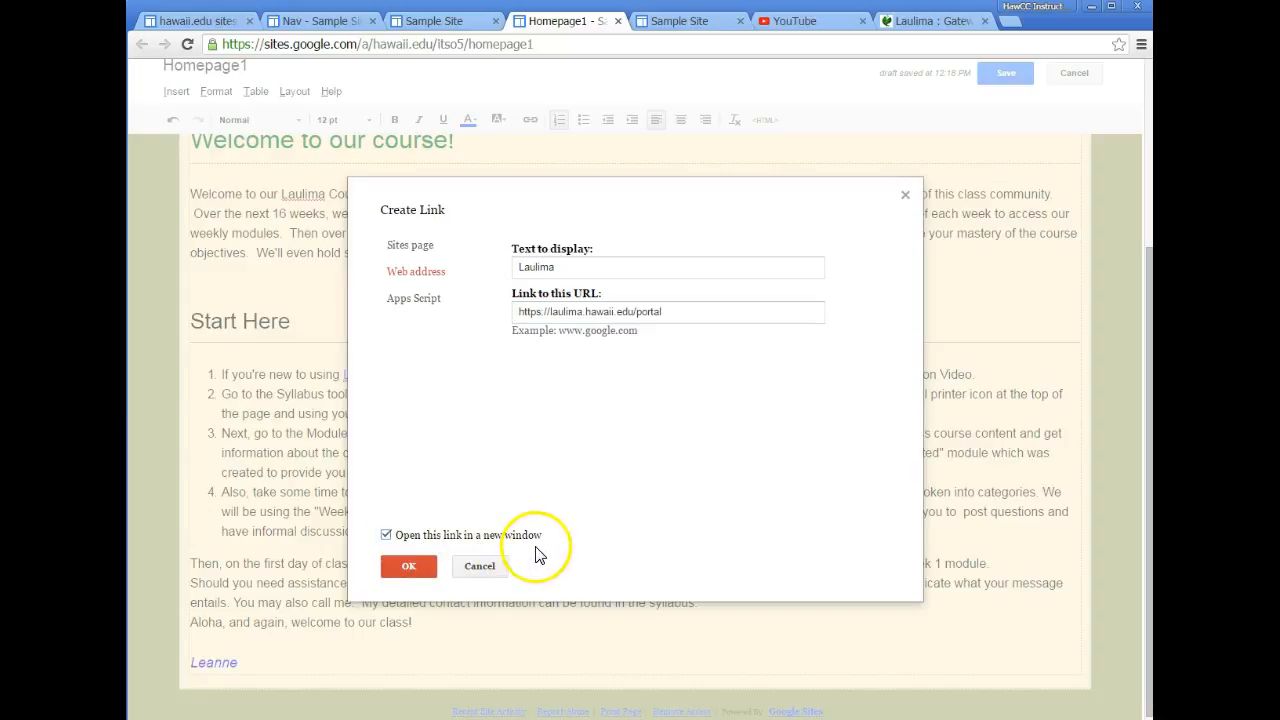
left_click(398, 566)
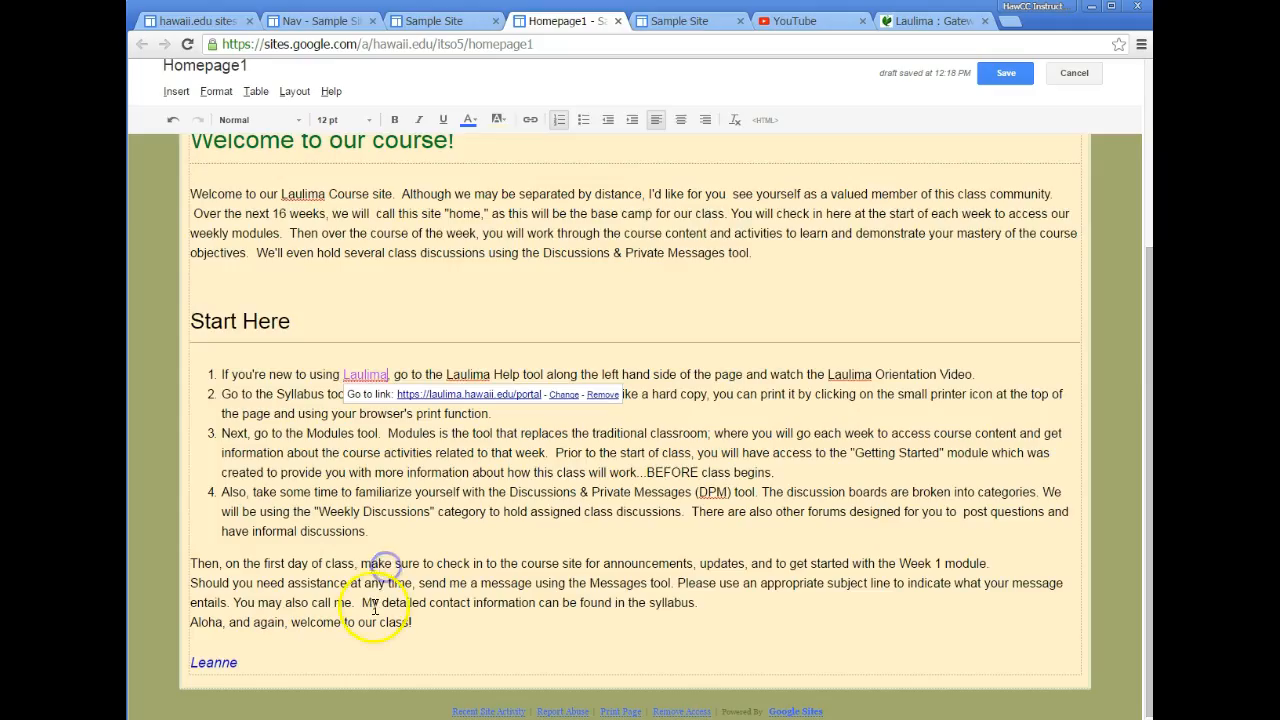
left_click(336, 416)
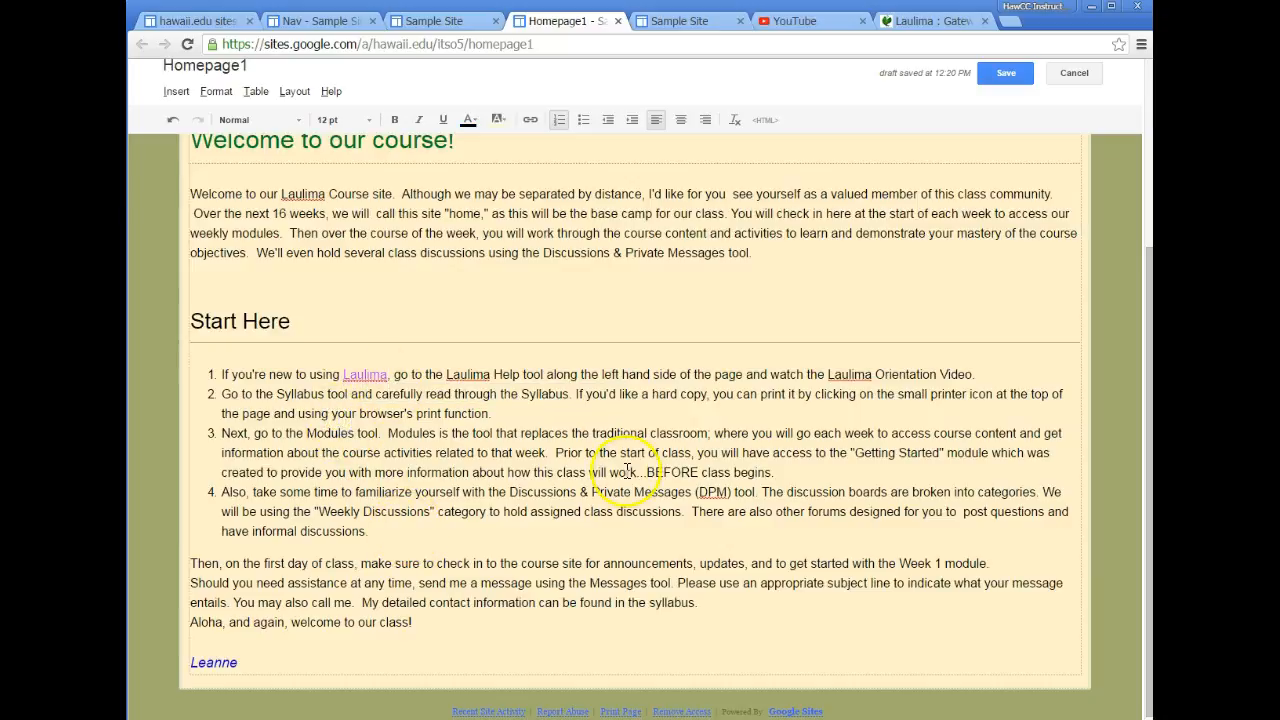
- Add an empty line between the welcome paragraph and Start Here, and begin adding an image there using the uploaded images option
scroll(628, 470, "up", 3)
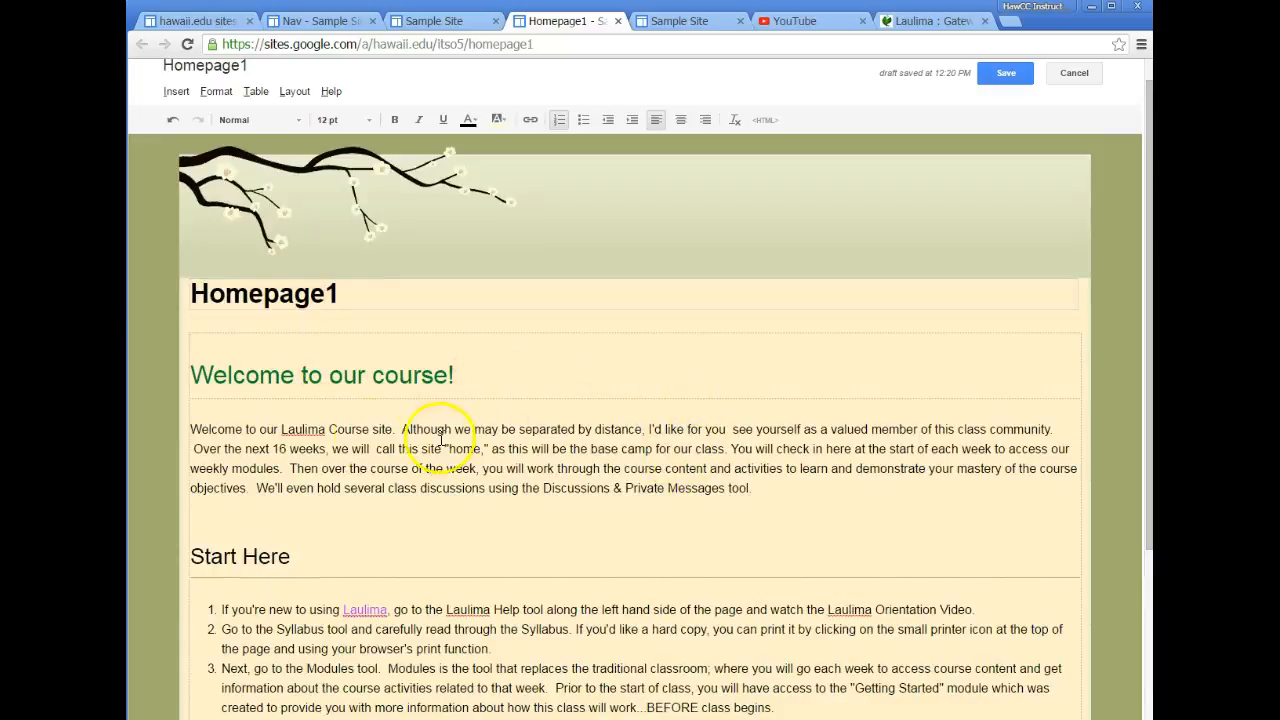
left_click(260, 511)
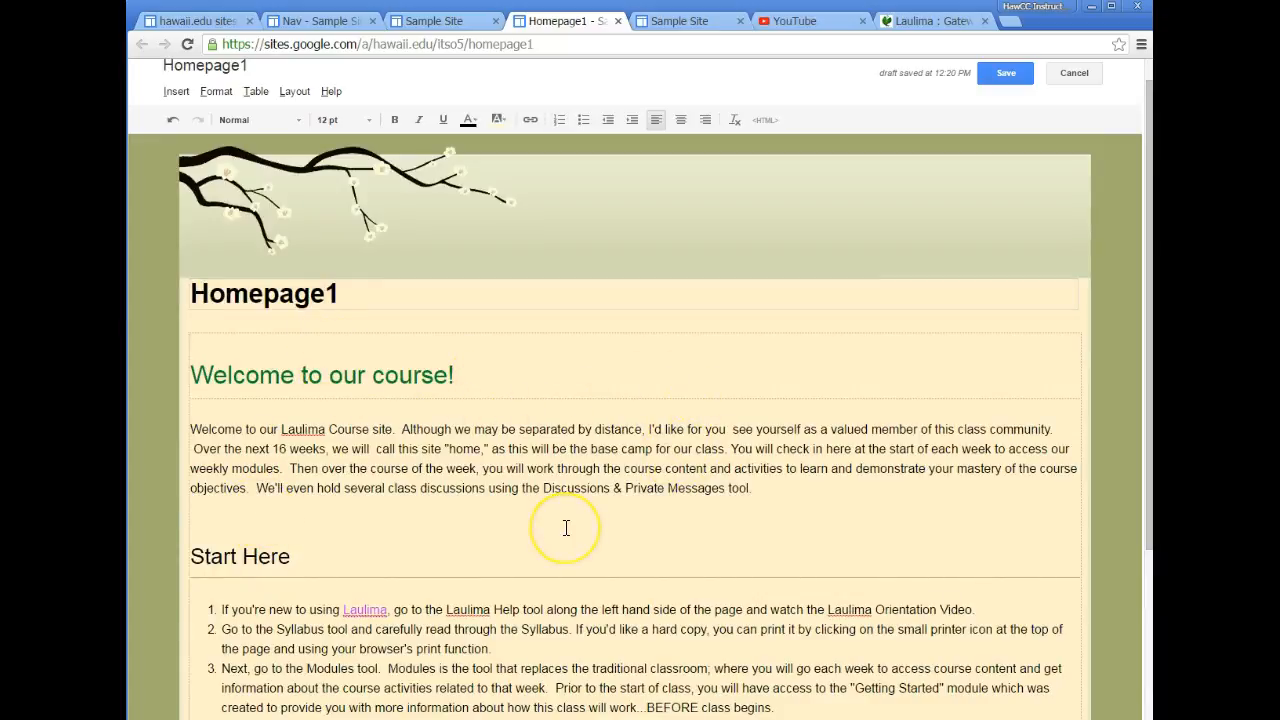
key("Return")
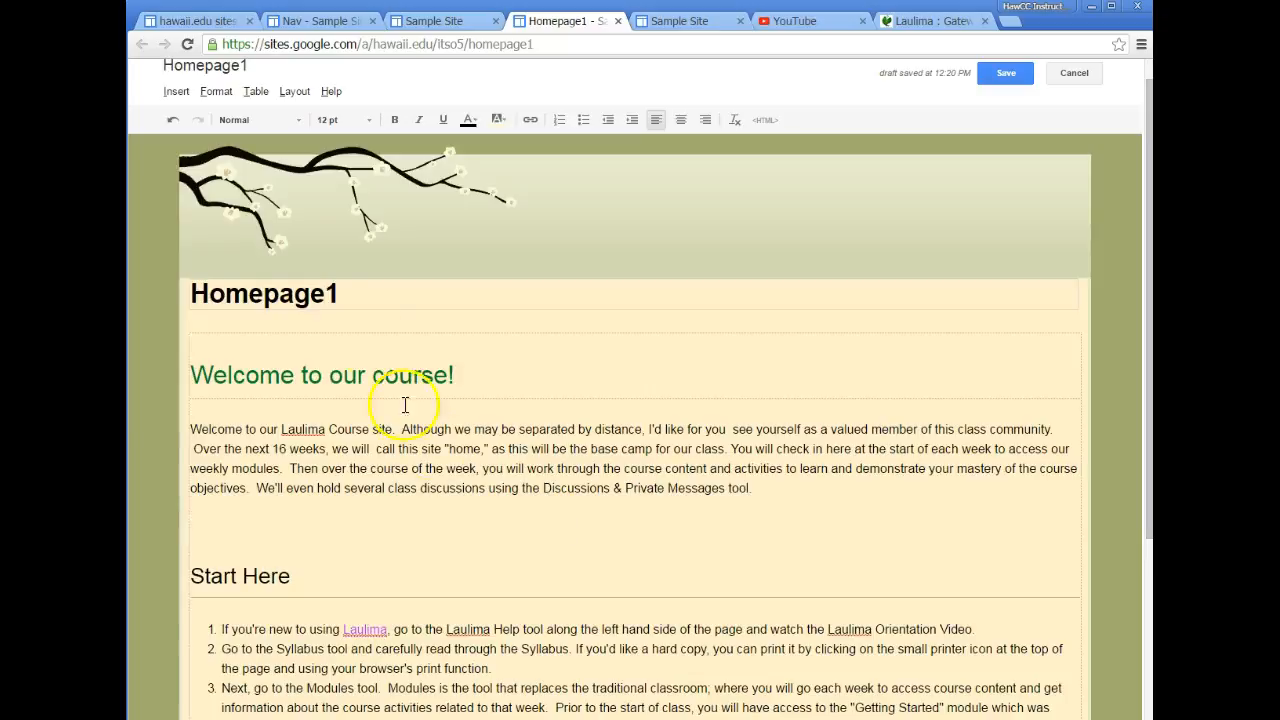
left_click(175, 95)
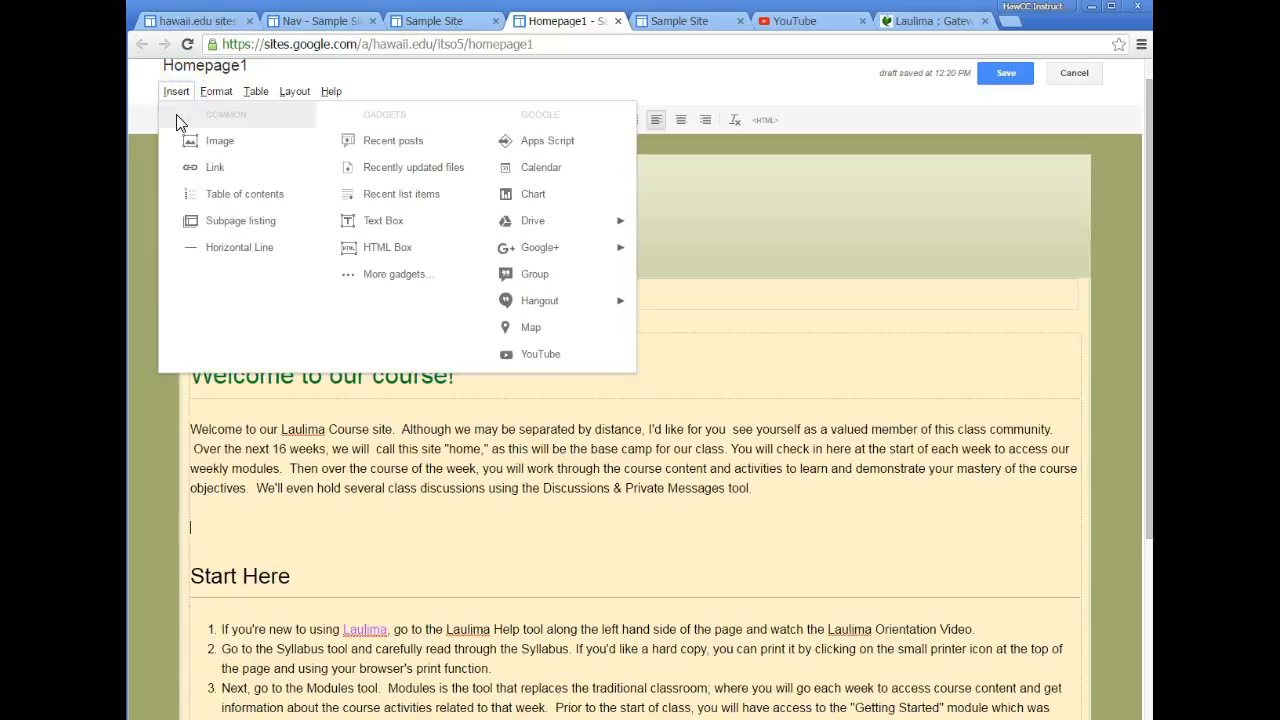
left_click(188, 137)
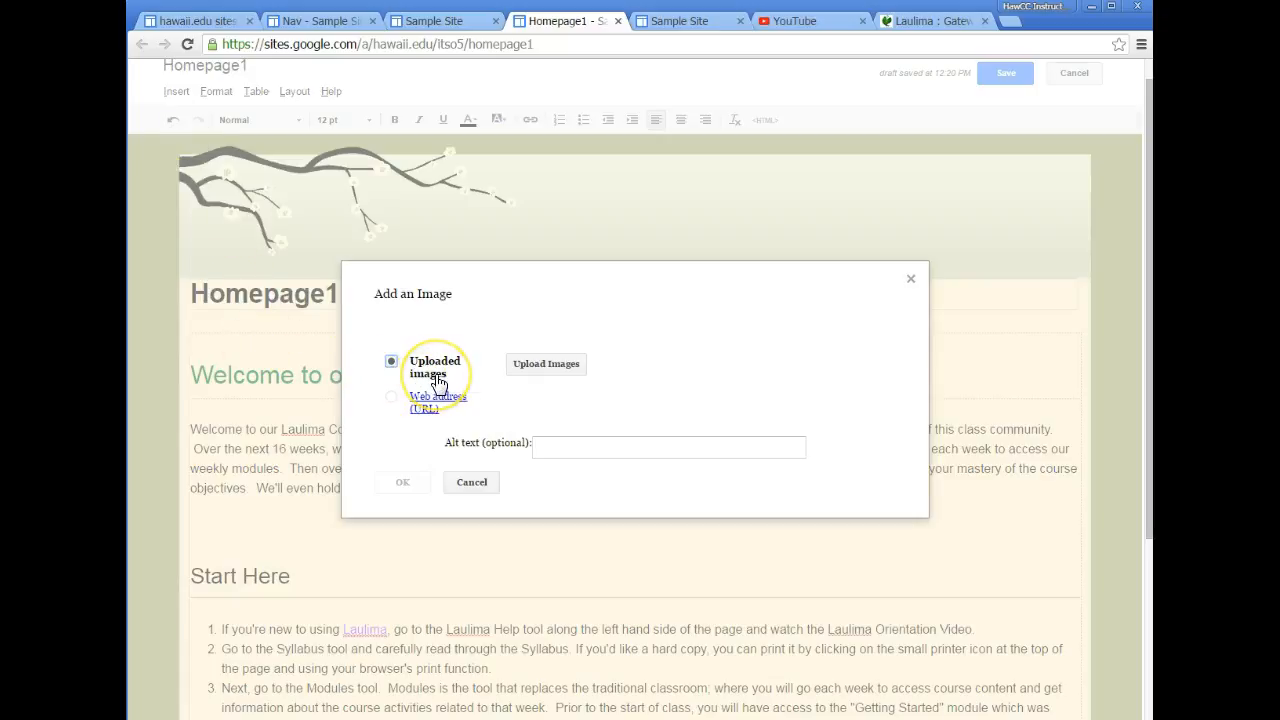
left_click(392, 400)
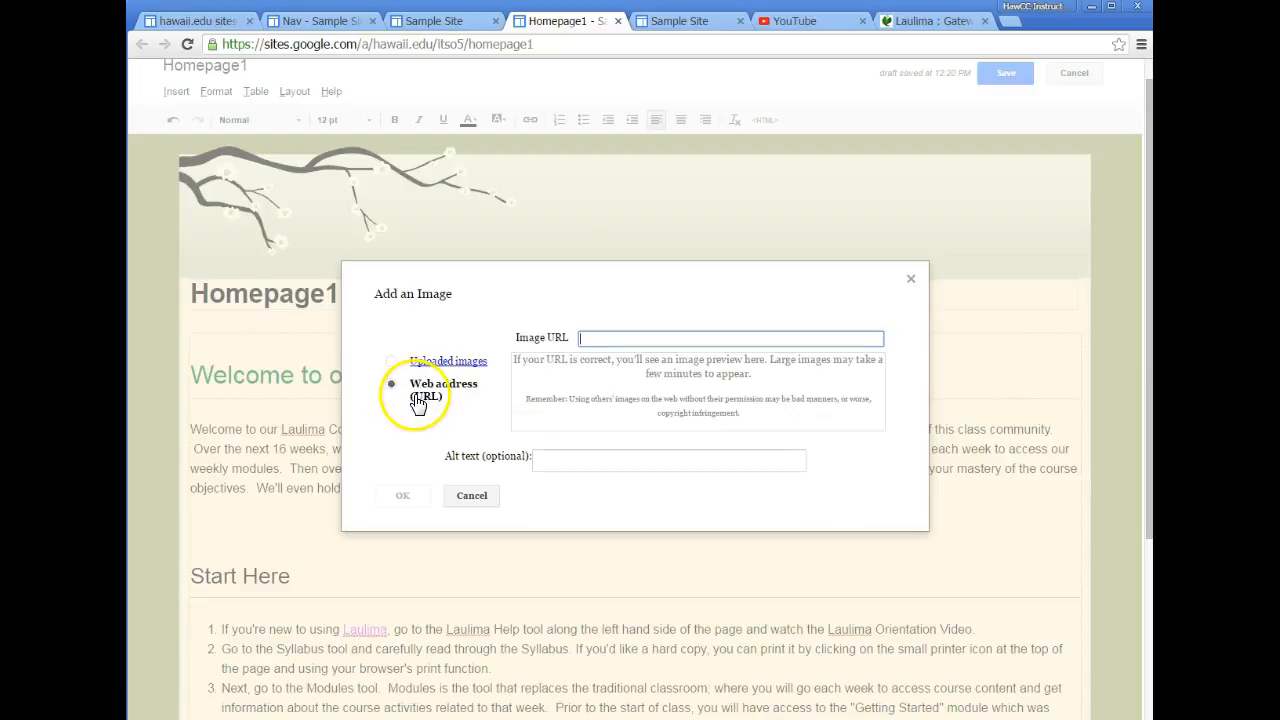
left_click(396, 363)
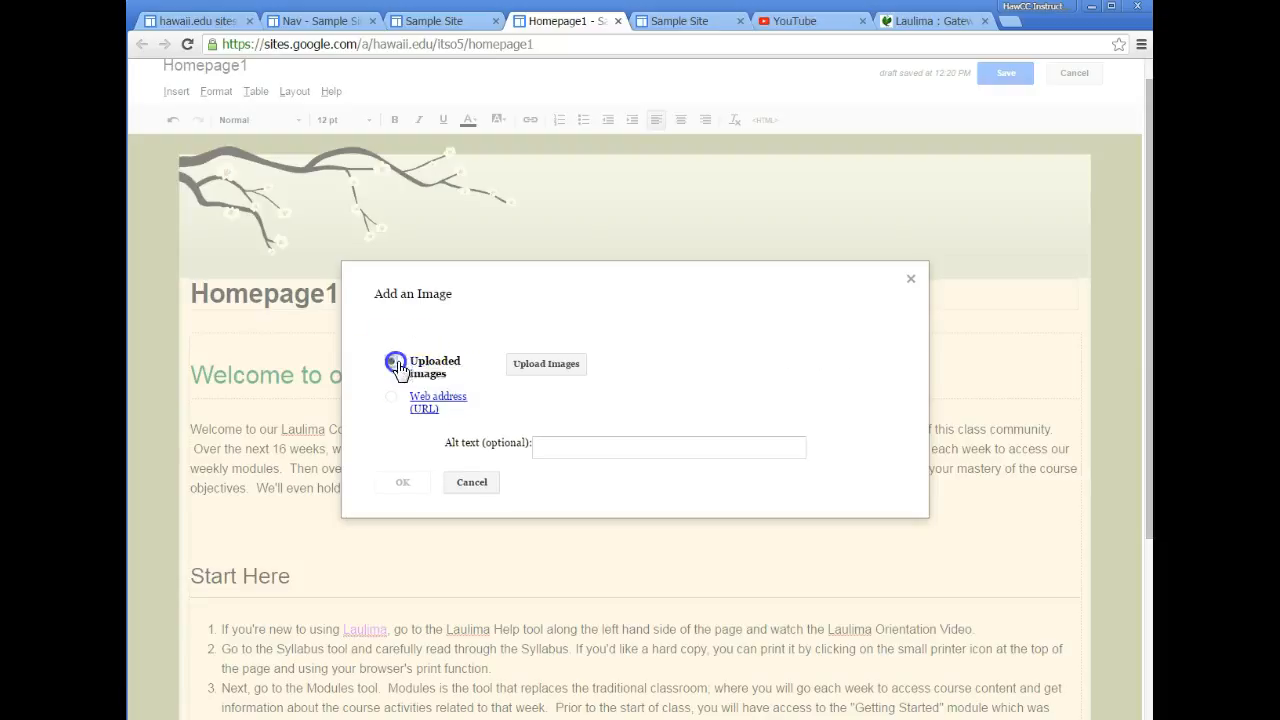
- Upload anonymous.JPG from the Pictures library as the image to insert
left_click(535, 367)
left_click(192, 247)
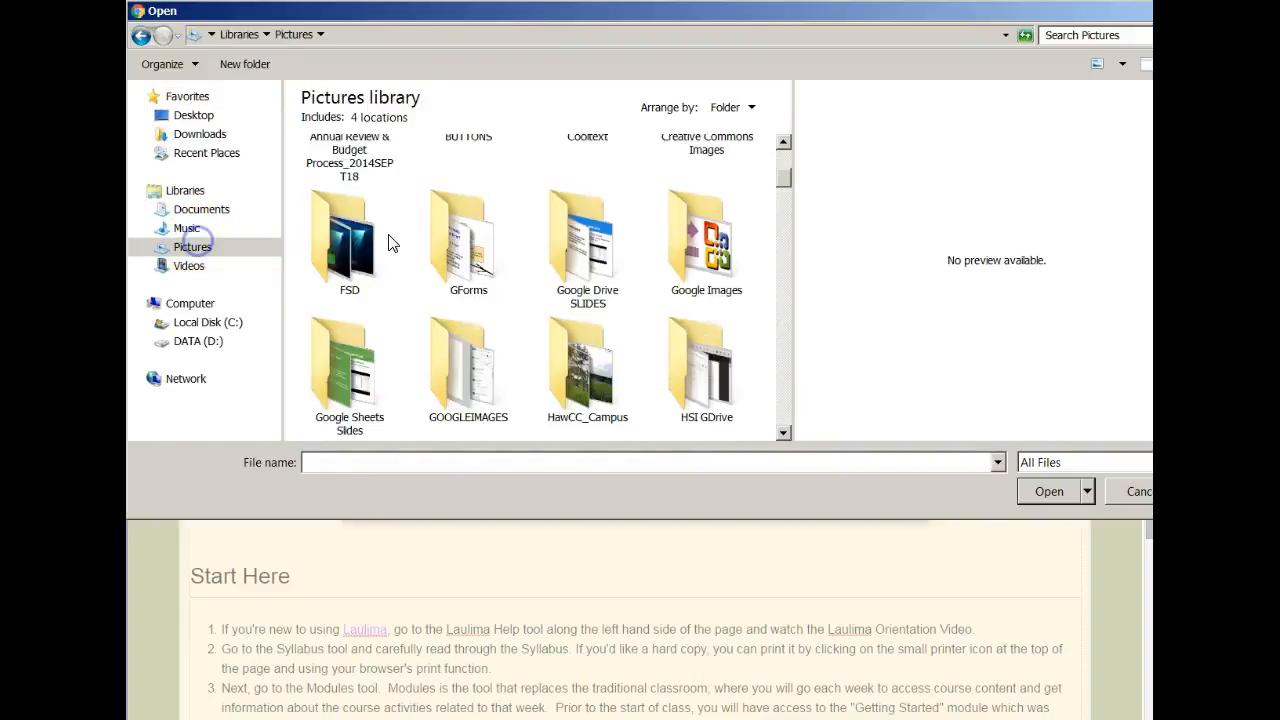
scroll(390, 250, "down", 5)
left_click(706, 265)
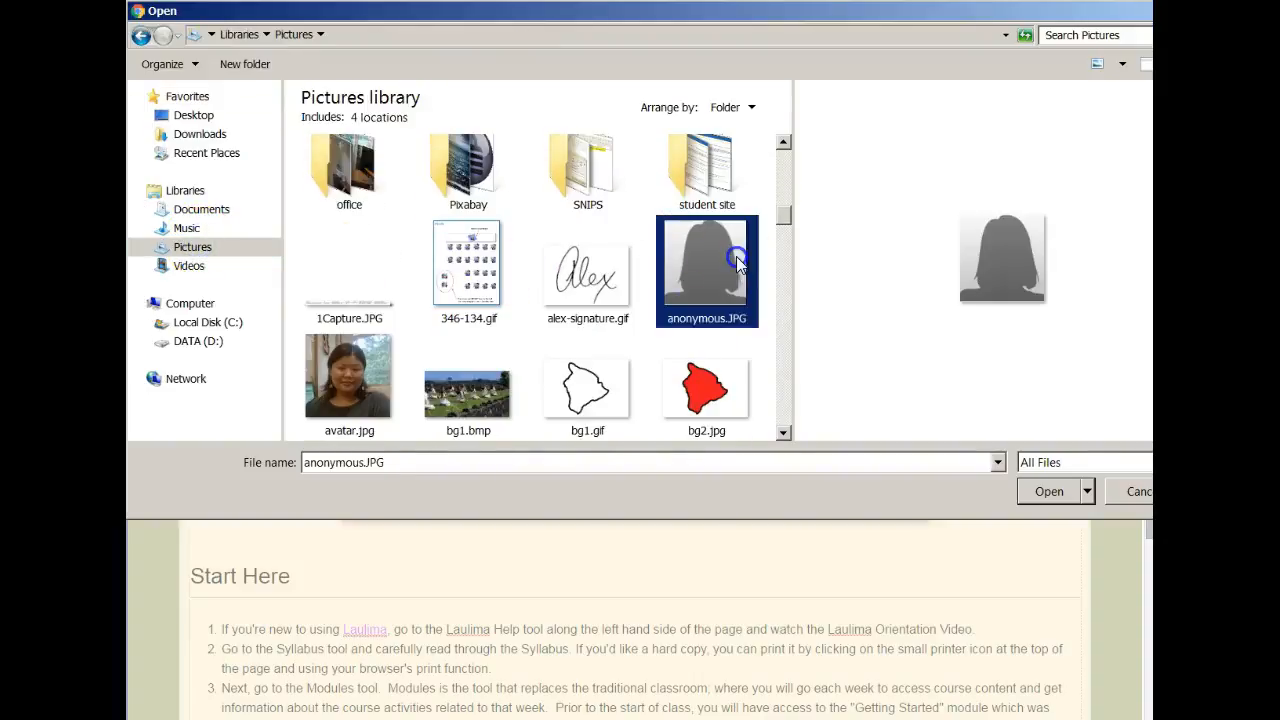
left_click(1030, 495)
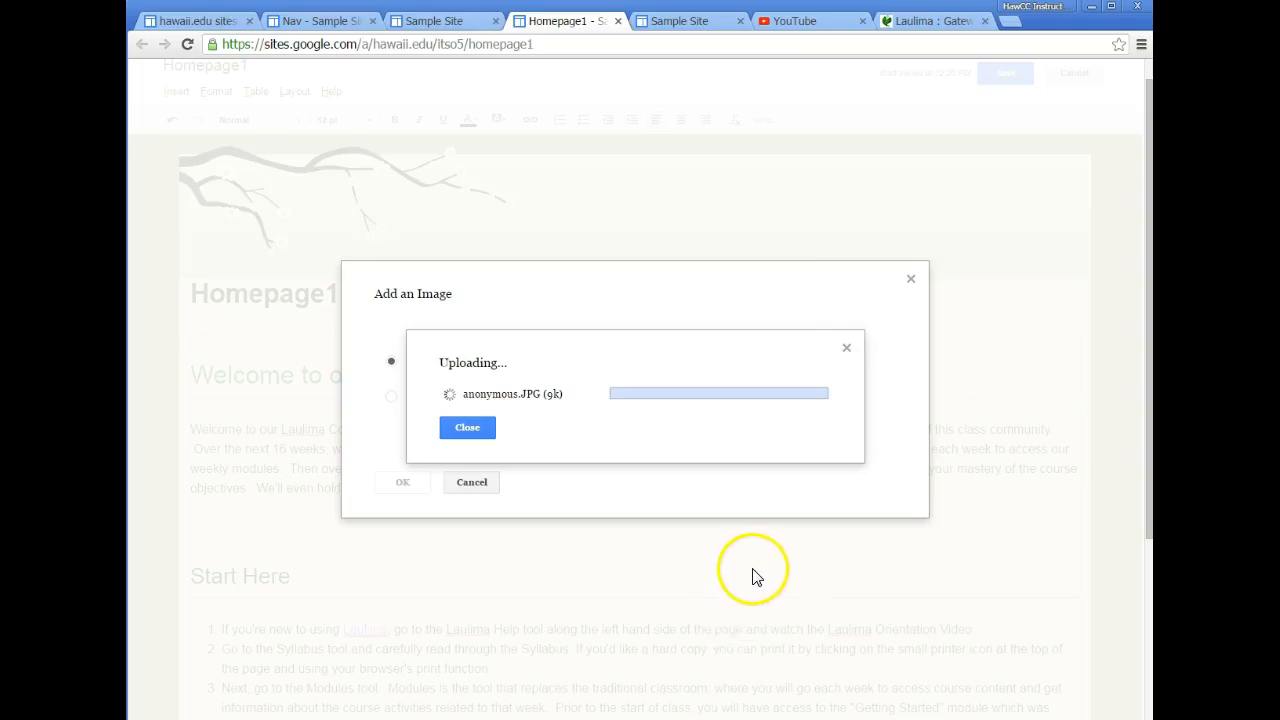
- Enter the instructor's first name as the image's alt text and insert the image into the page
left_click(572, 496)
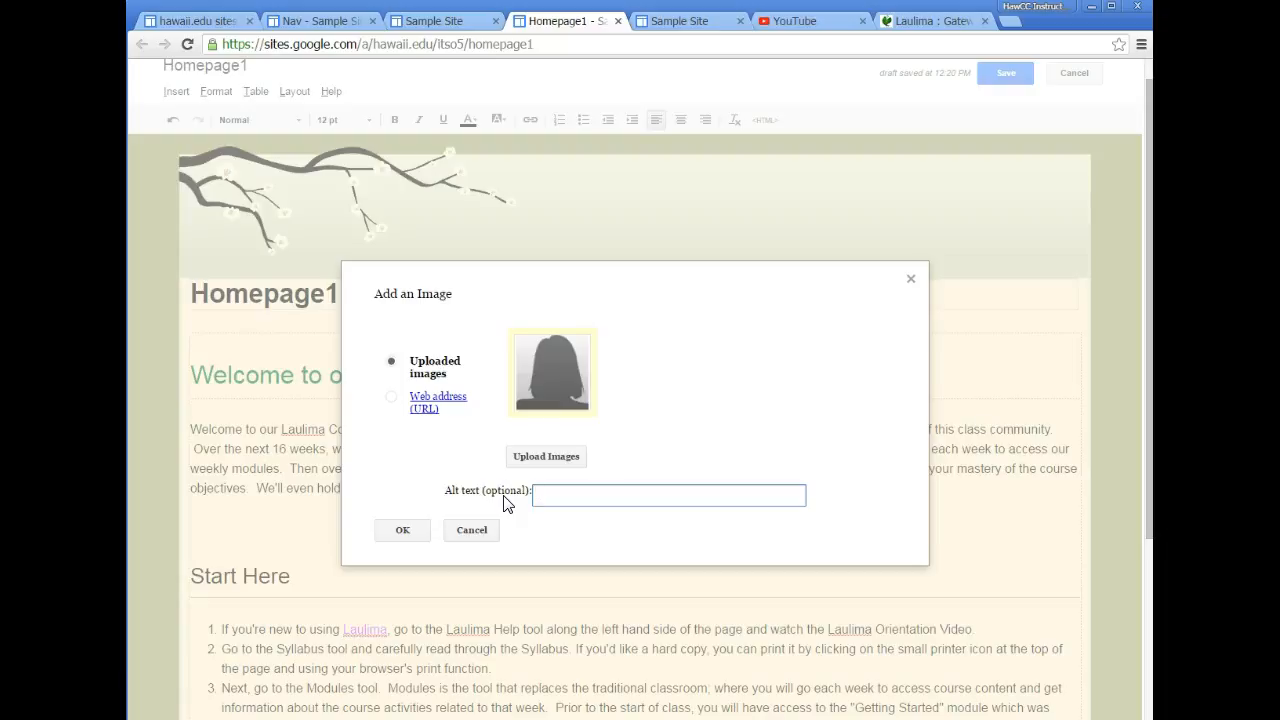
left_click(557, 494)
type("Leanne")
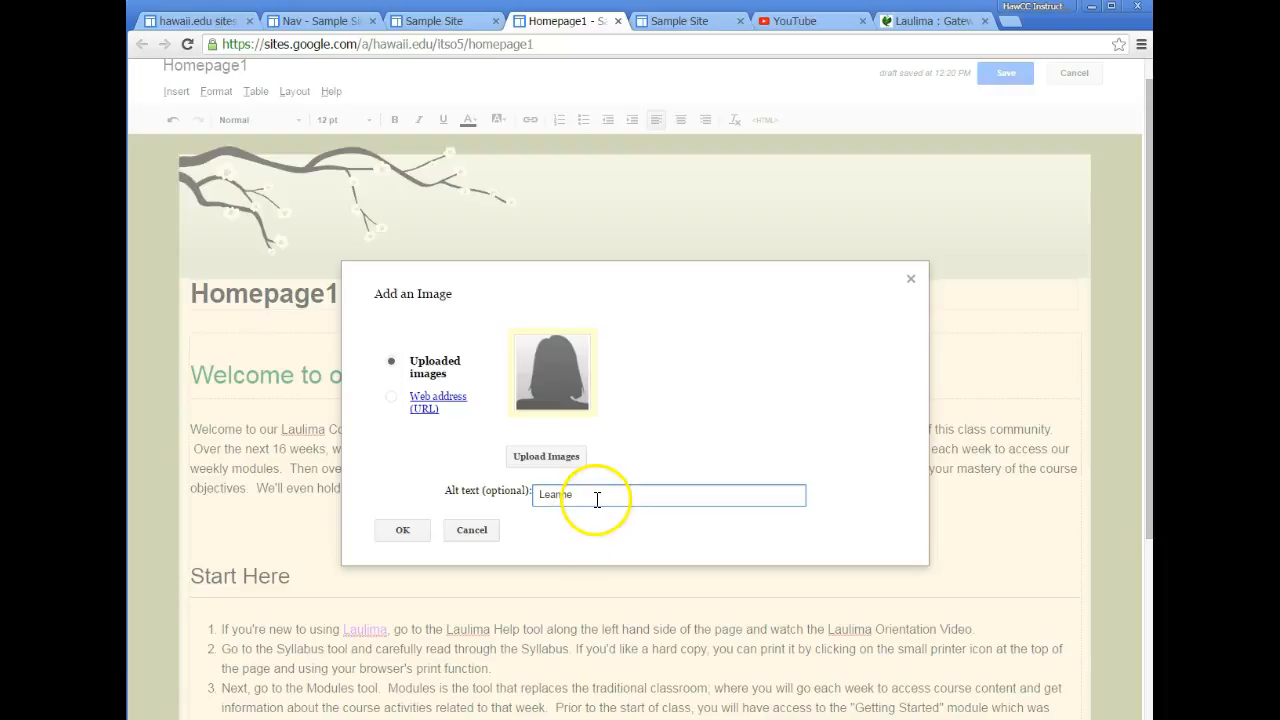
left_click(421, 535)
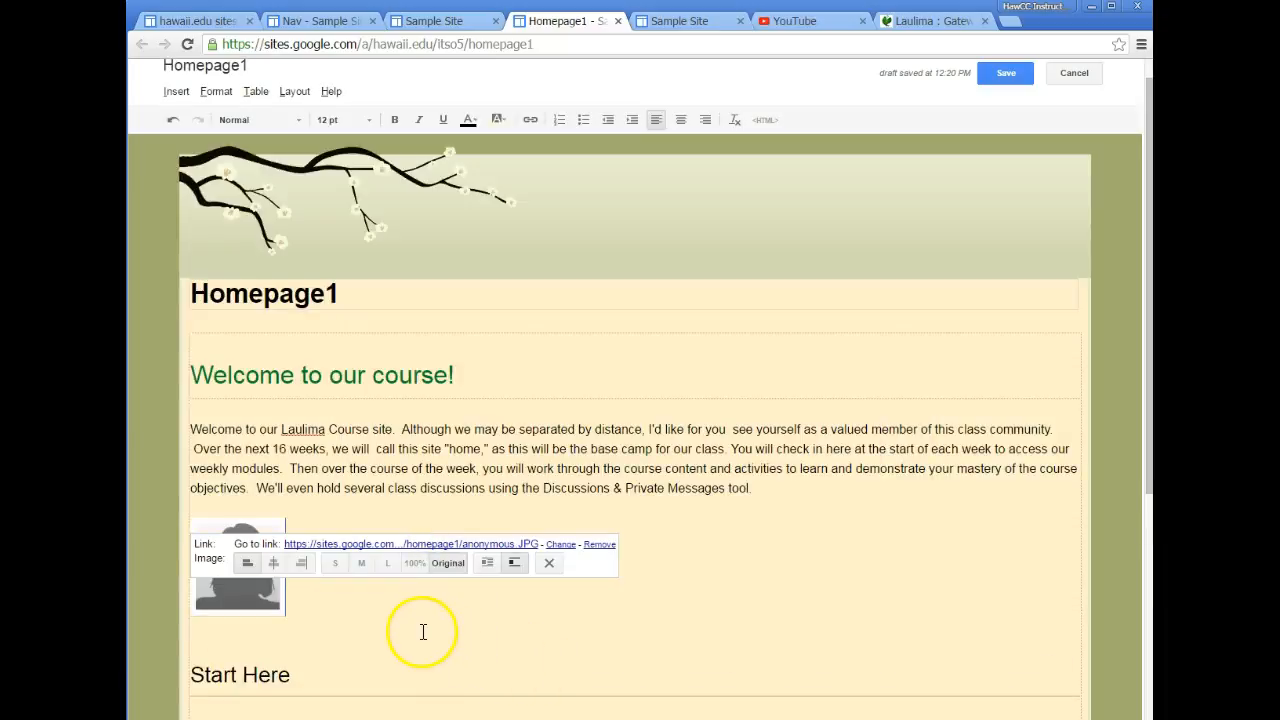
- Try center and right alignment on the inserted portrait, return it to left alignment and set its size to medium (M)
left_click(245, 562)
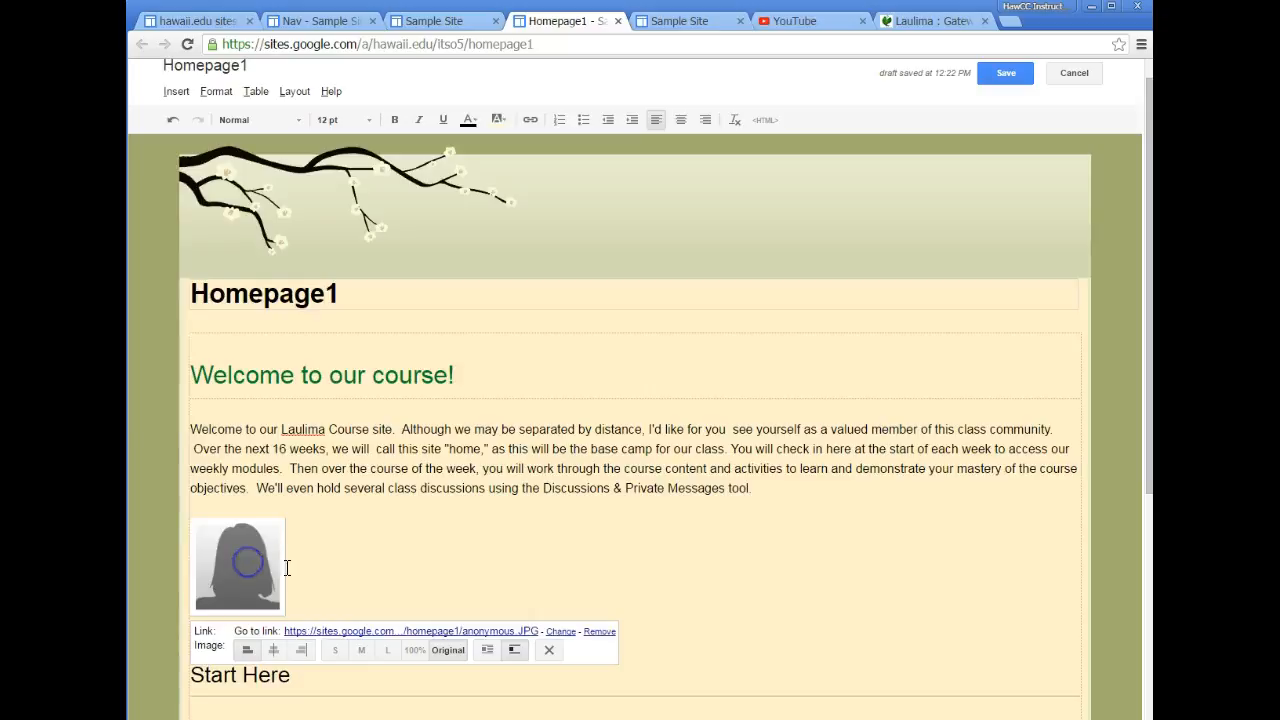
left_click(273, 650)
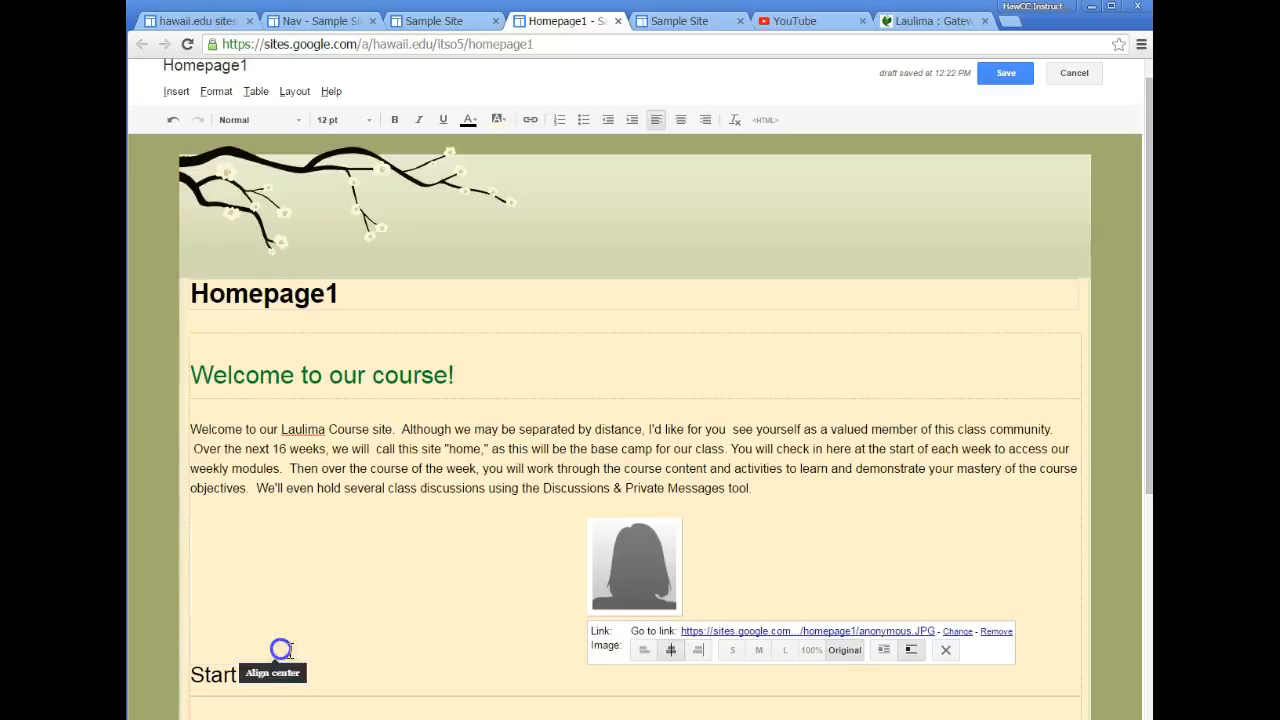
left_click(699, 650)
left_click(770, 650)
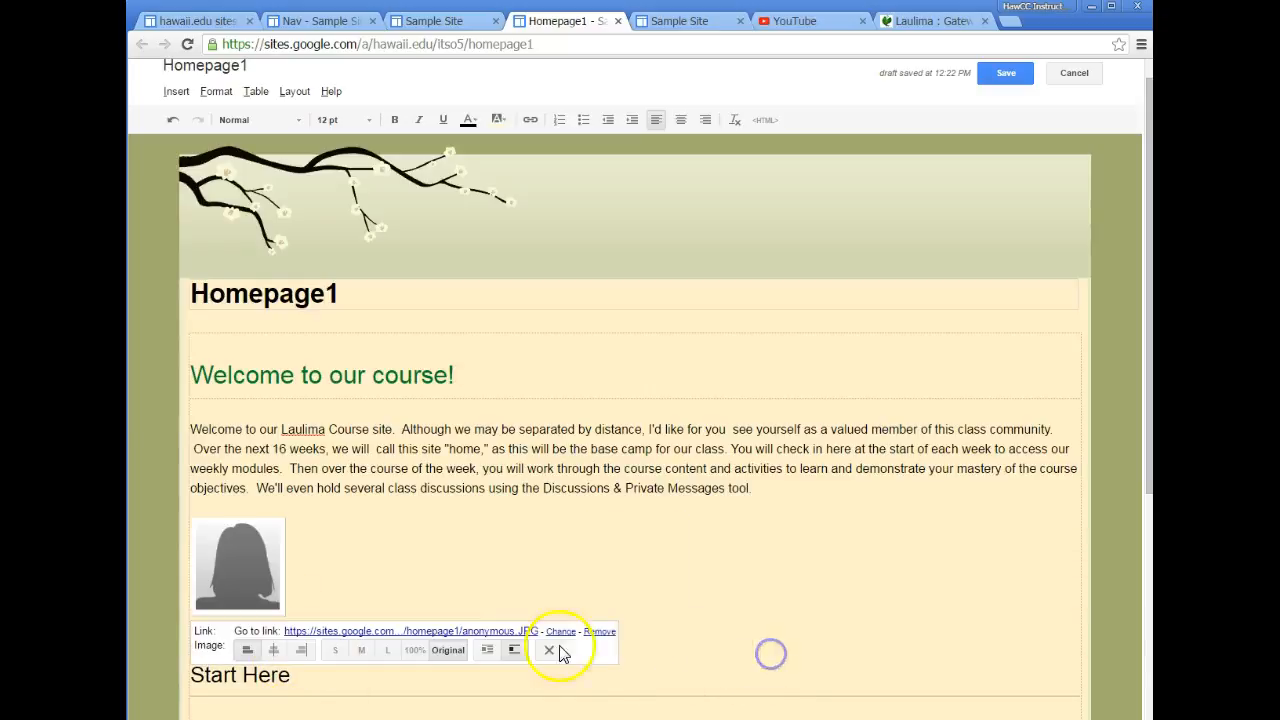
left_click(361, 650)
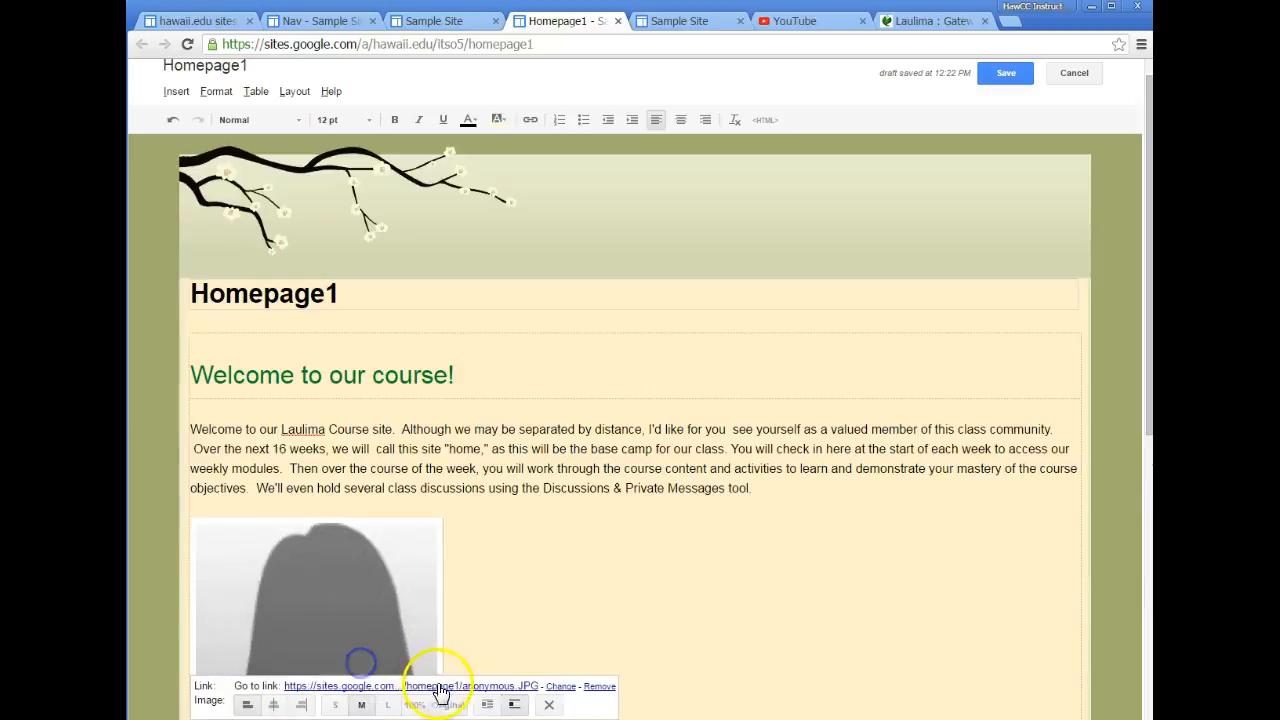
- Try the large (L) and 100% sizes on the portrait, and set its size to Original
left_click(387, 704)
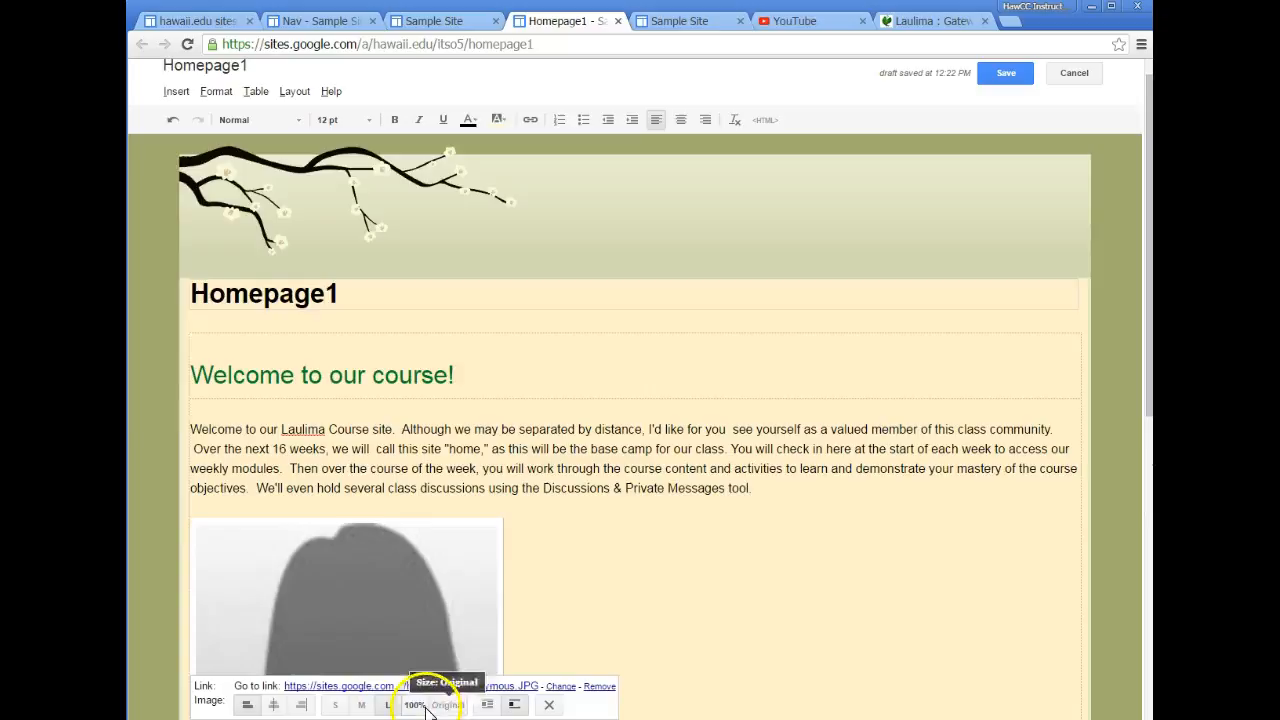
left_click(415, 705)
scroll(510, 663, "down", 5)
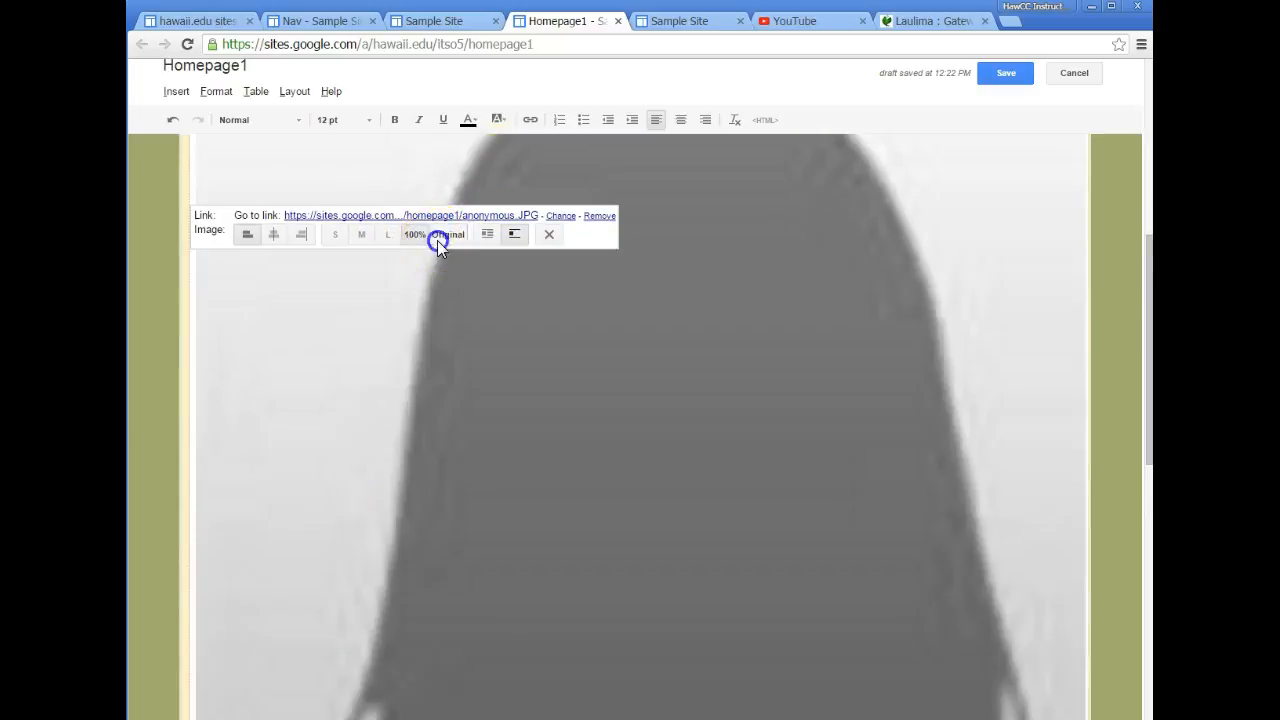
left_click(440, 237)
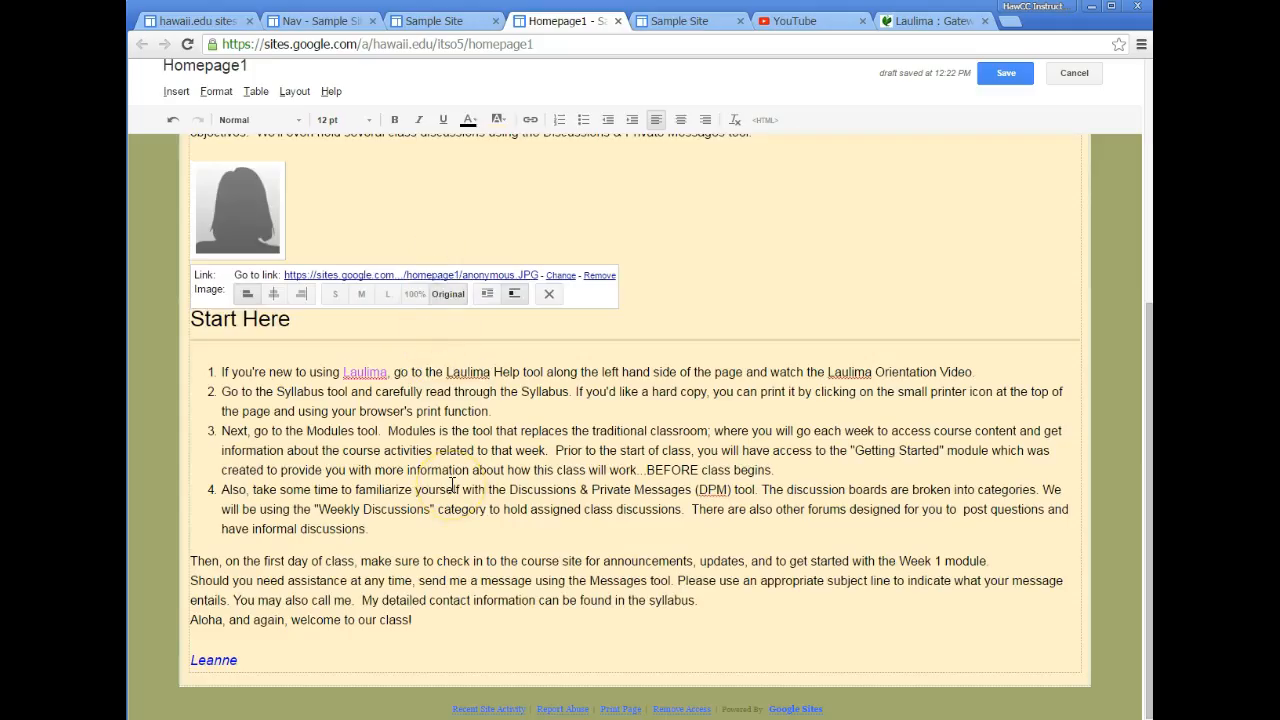
scroll(452, 485, "up", 1)
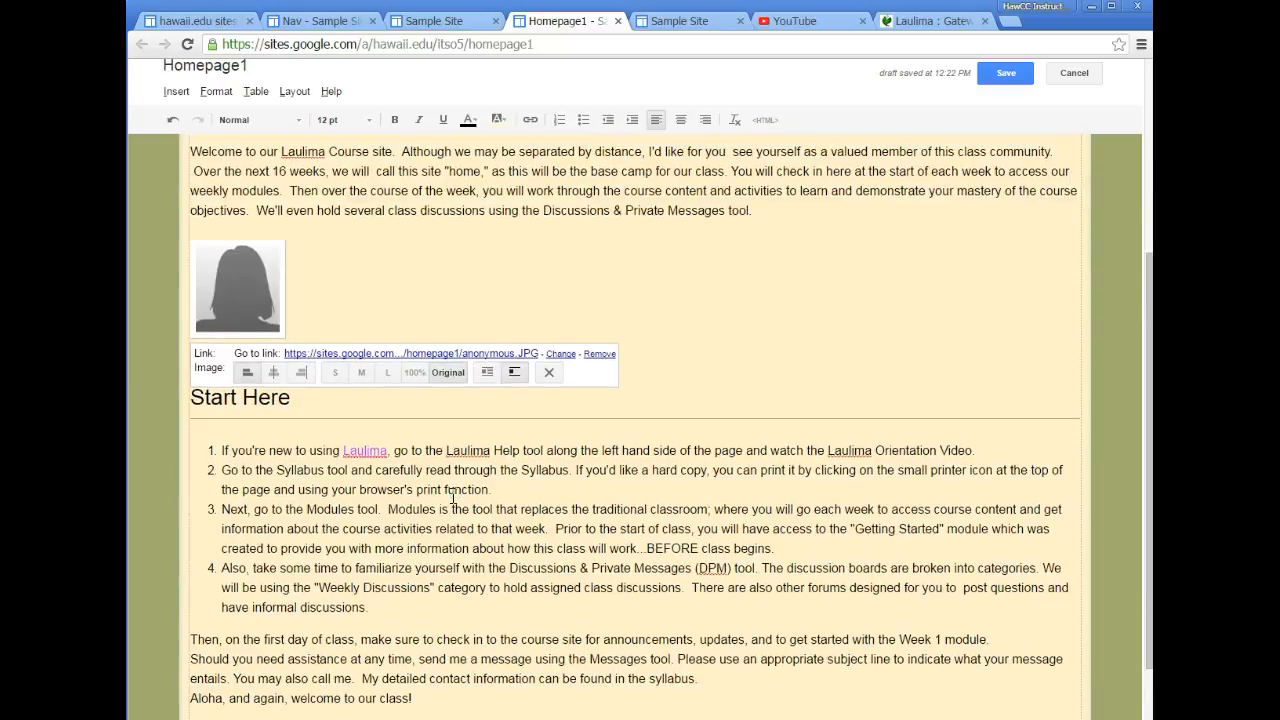
- Try wrapping the Start Here text around the portrait, turn wrapping back off and deselect the image
left_click(487, 373)
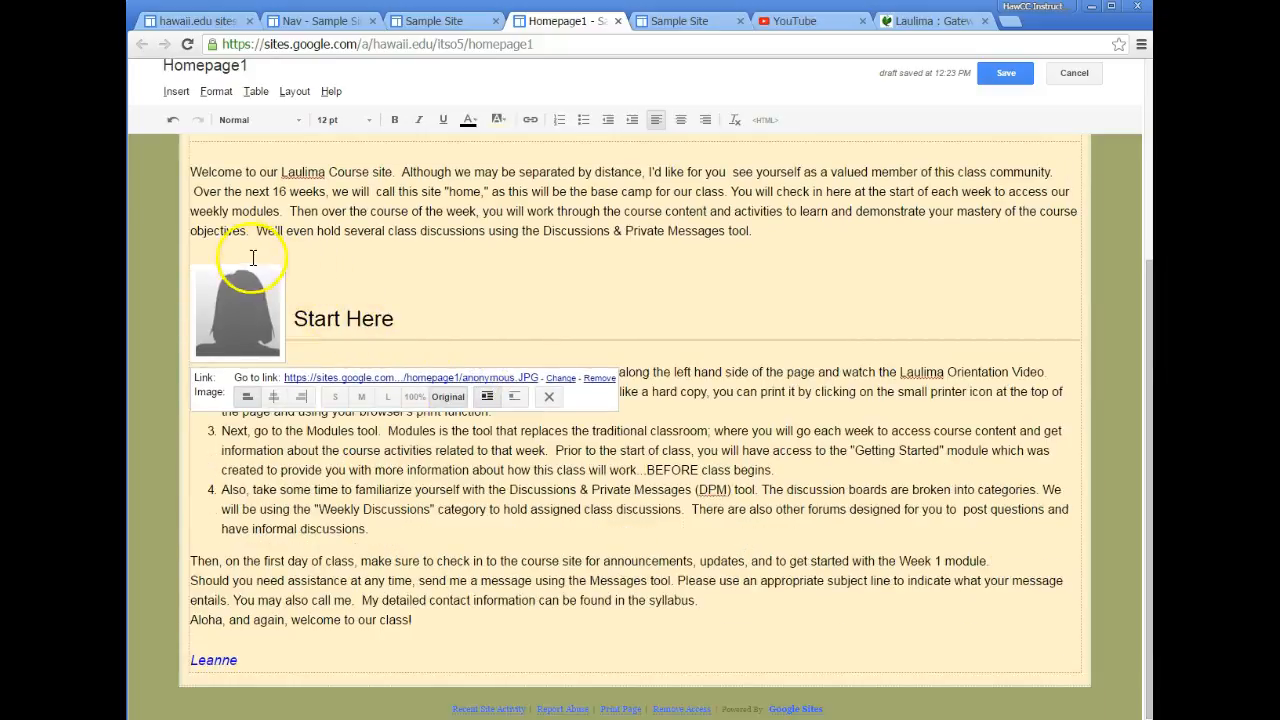
left_click(513, 396)
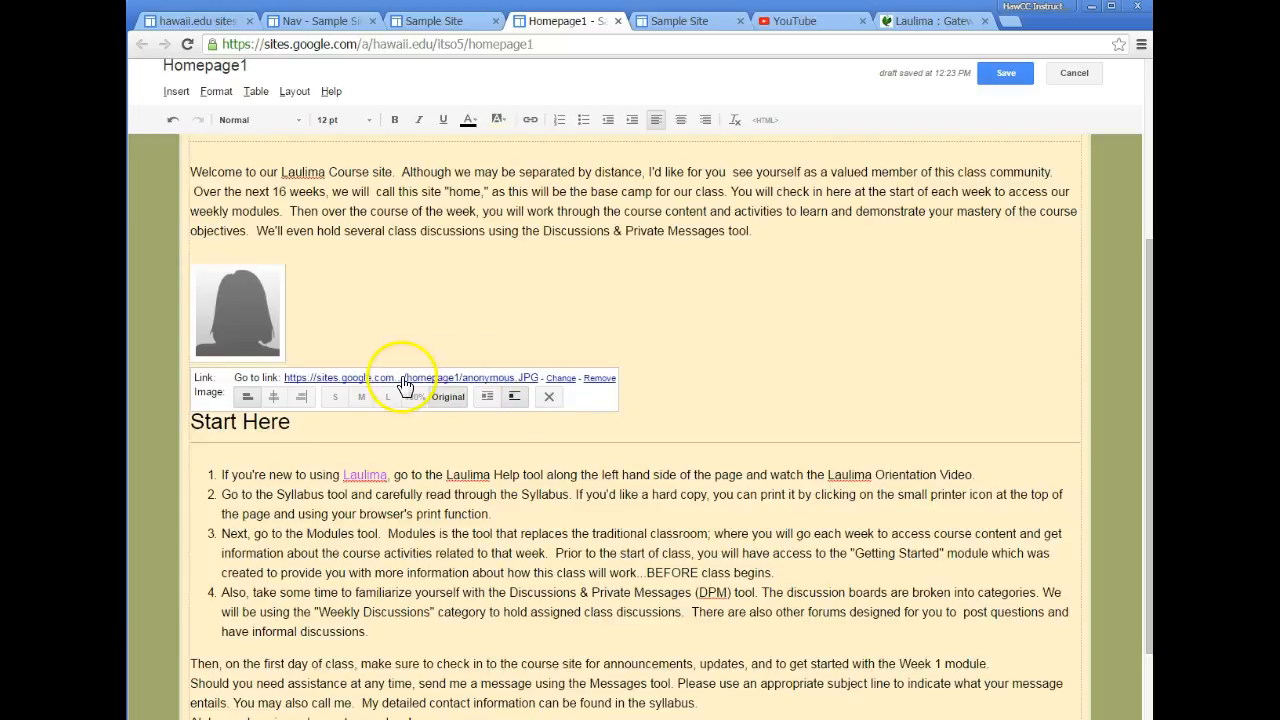
left_click(429, 323)
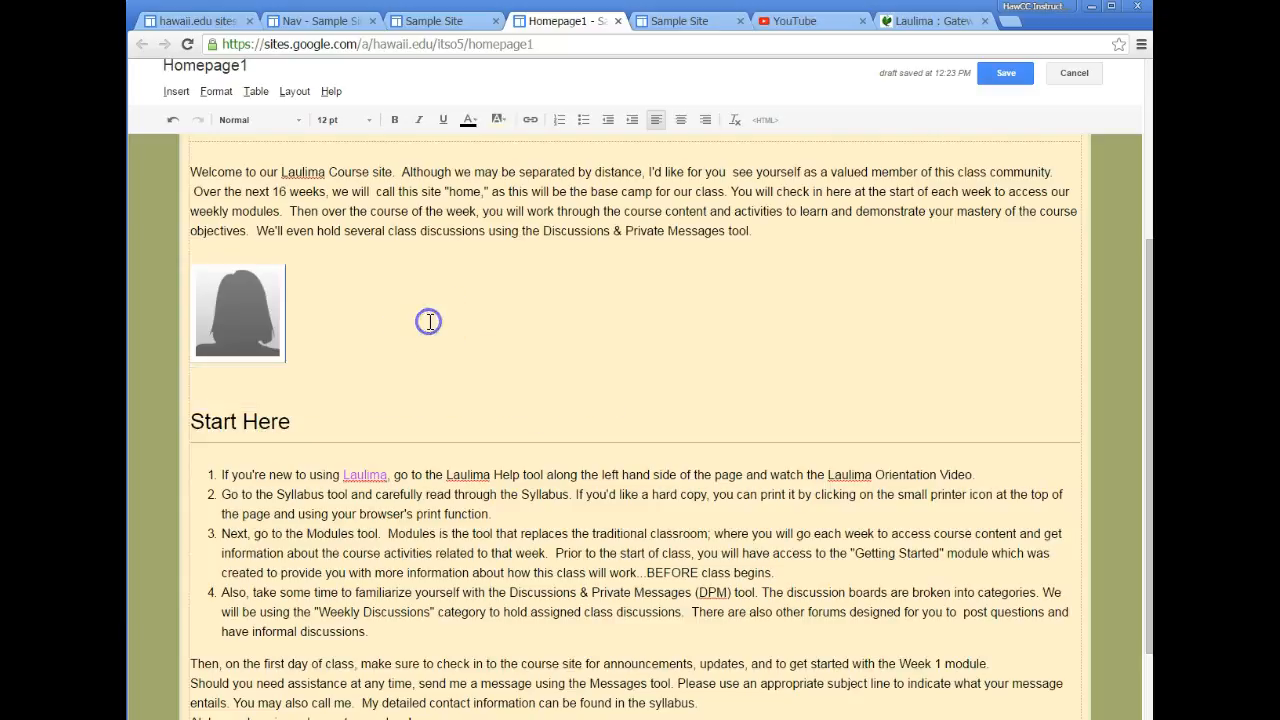
- Save the page, test the portrait's link by opening the image on its own, and return to Homepage1
left_click(1006, 72)
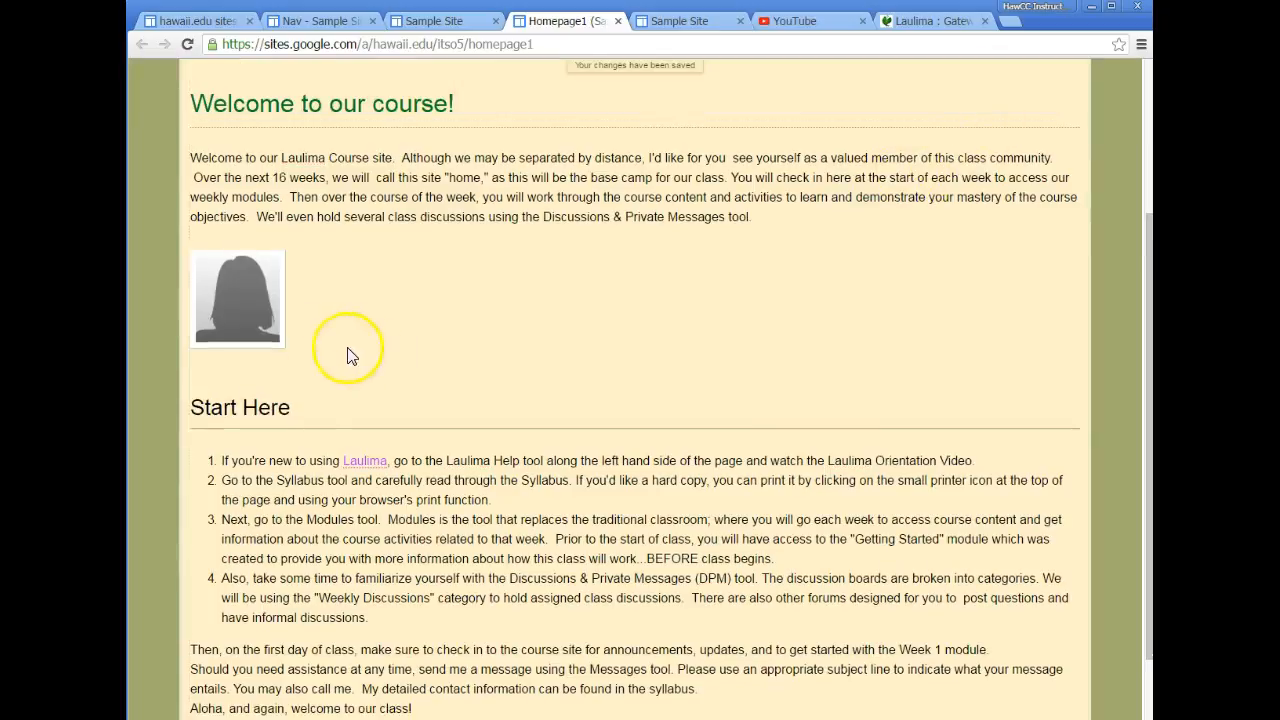
left_click(267, 331)
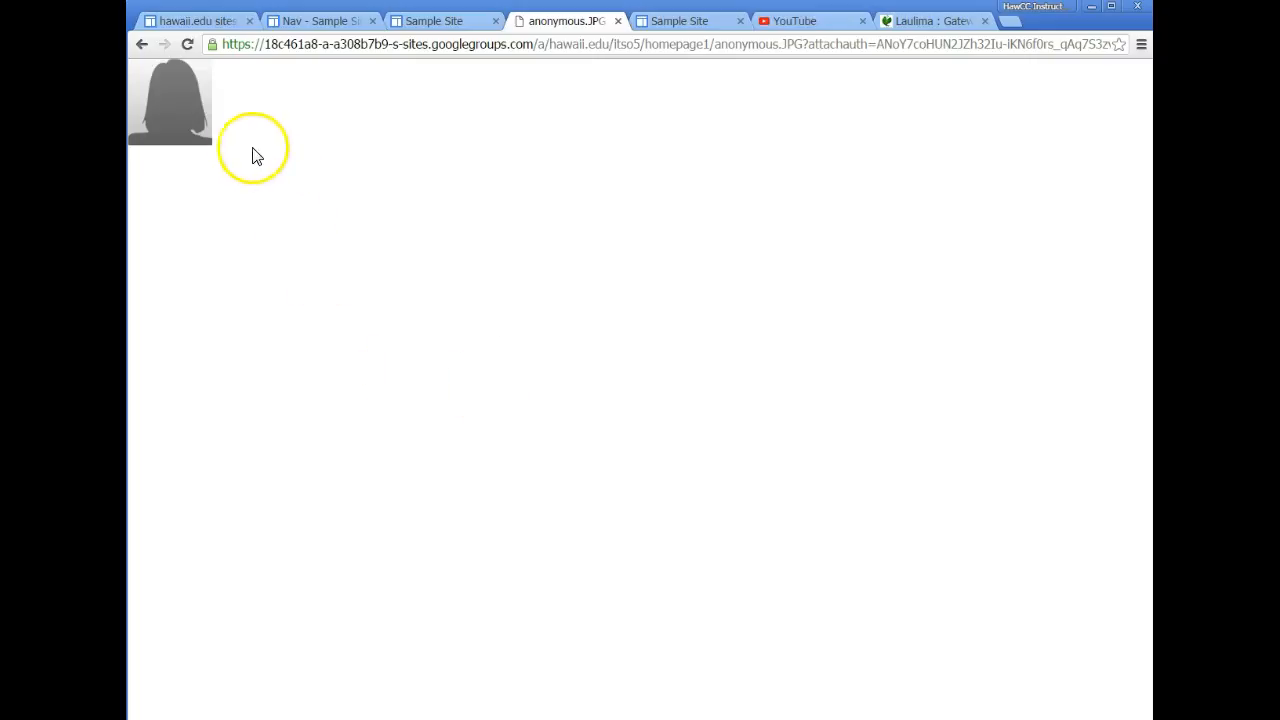
left_click(618, 21)
- Reopen Homepage1 for editing, remove the link from the portrait and save the page
left_click(870, 97)
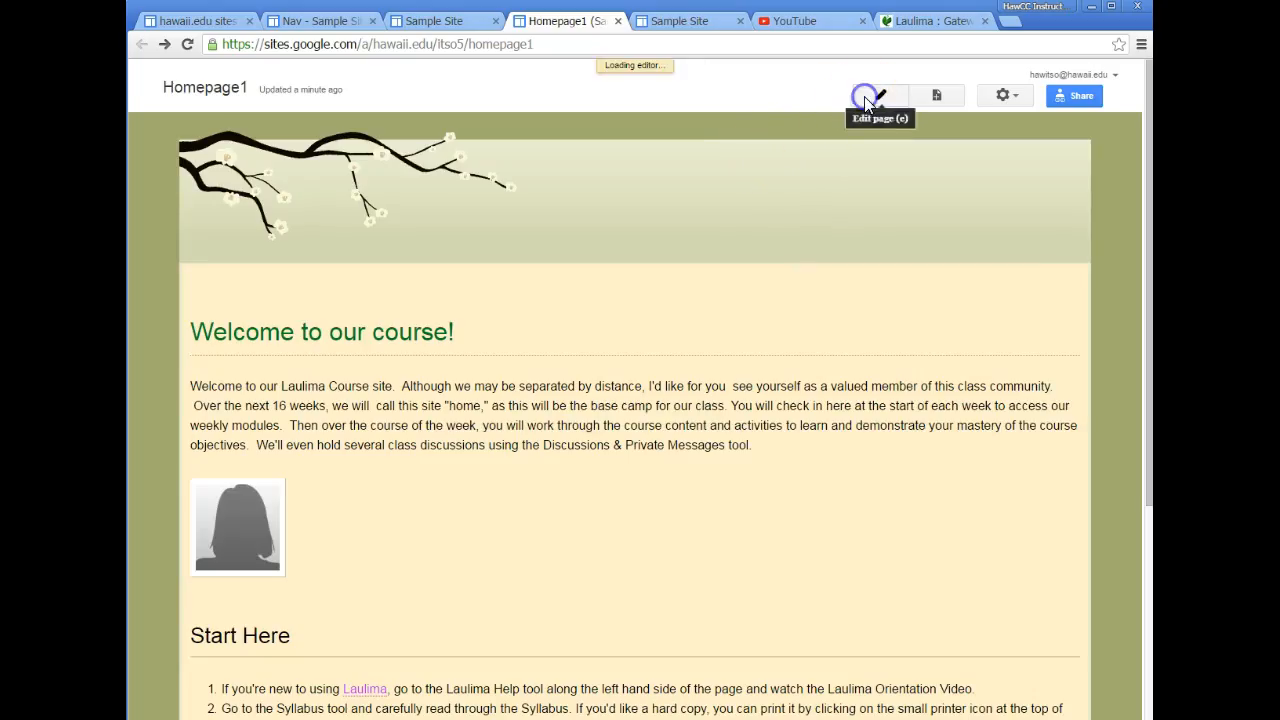
scroll(549, 268, "down", 1)
scroll(549, 268, "down", 2)
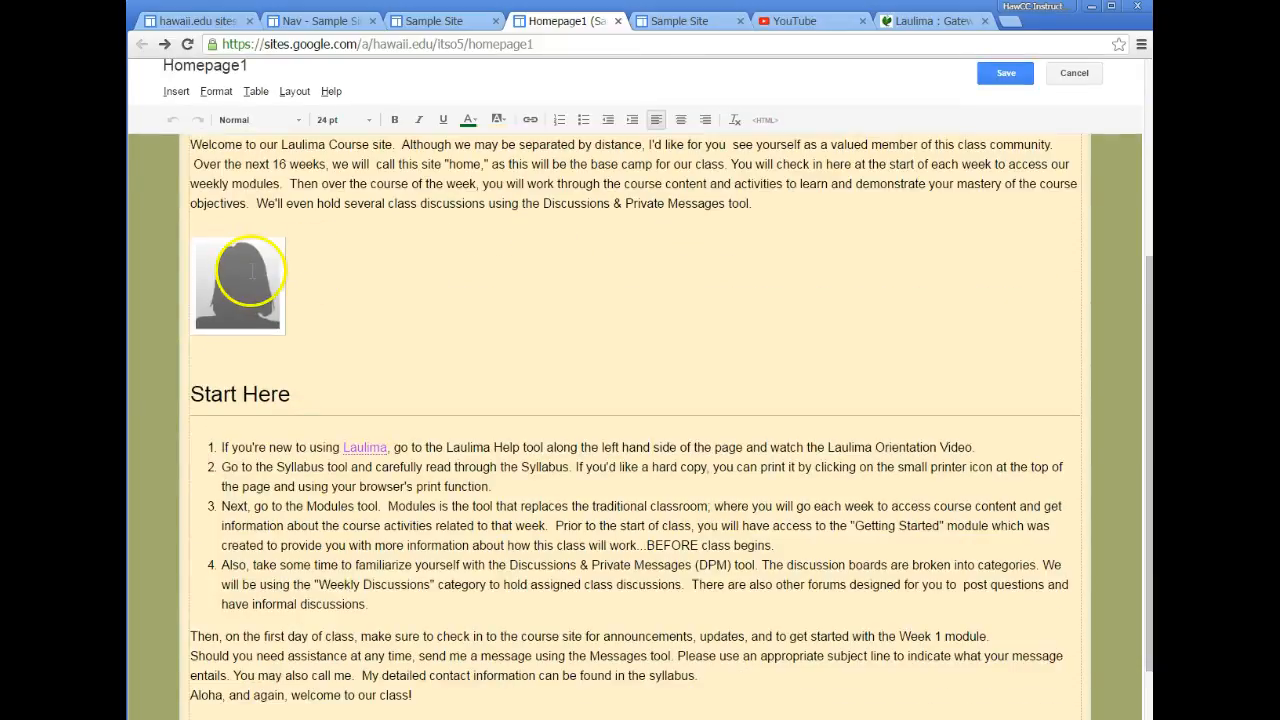
left_click(250, 270)
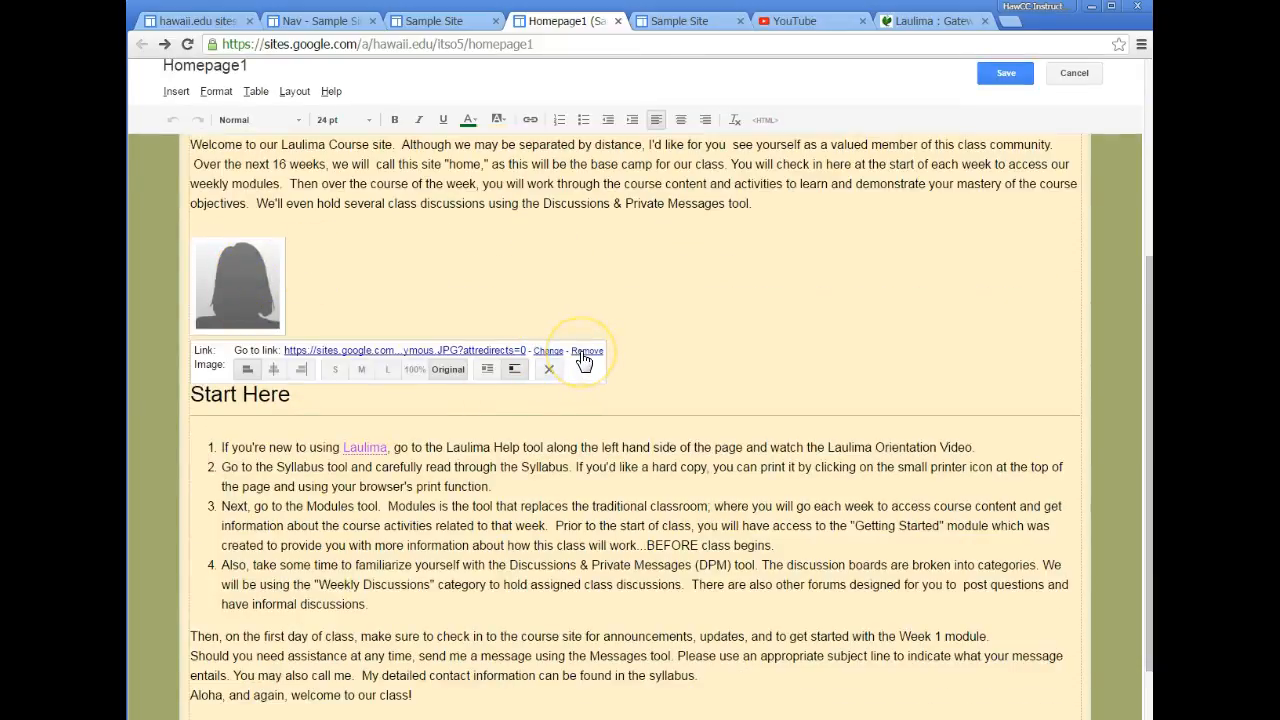
left_click(585, 355)
left_click(1005, 73)
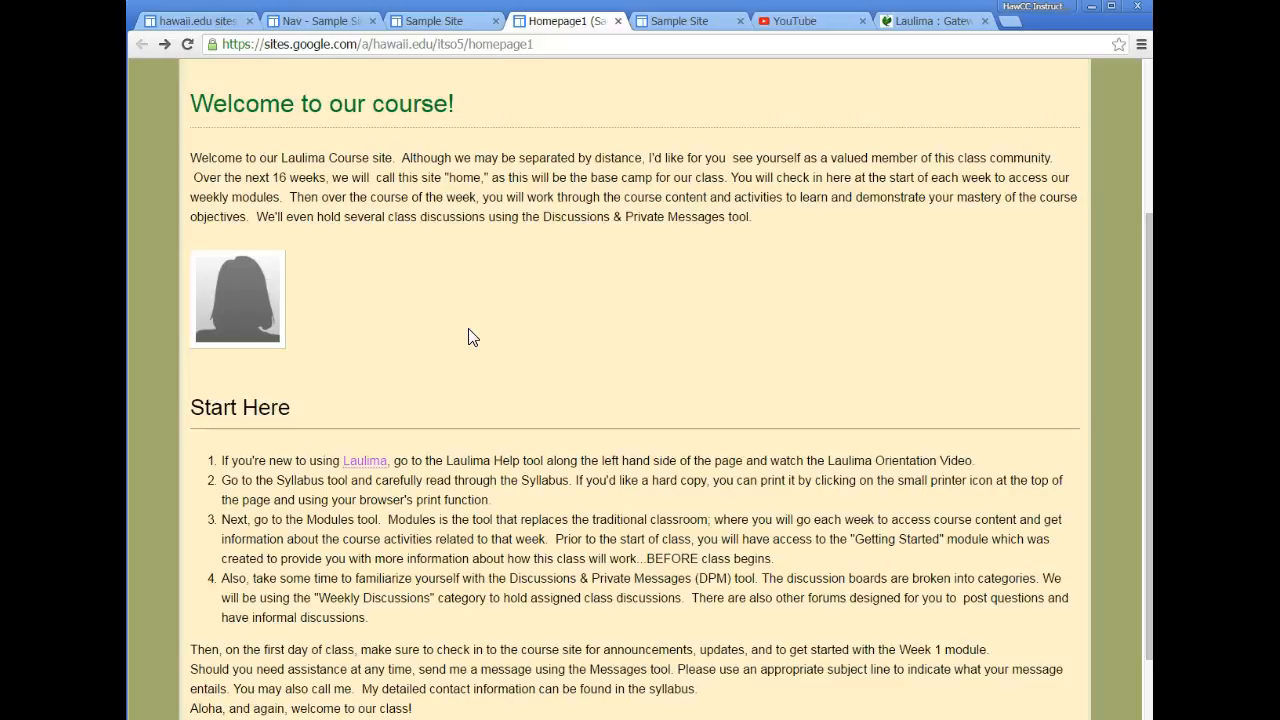
- Add two empty lines below the portrait in the page editor and begin inserting a YouTube video there
left_click(422, 426)
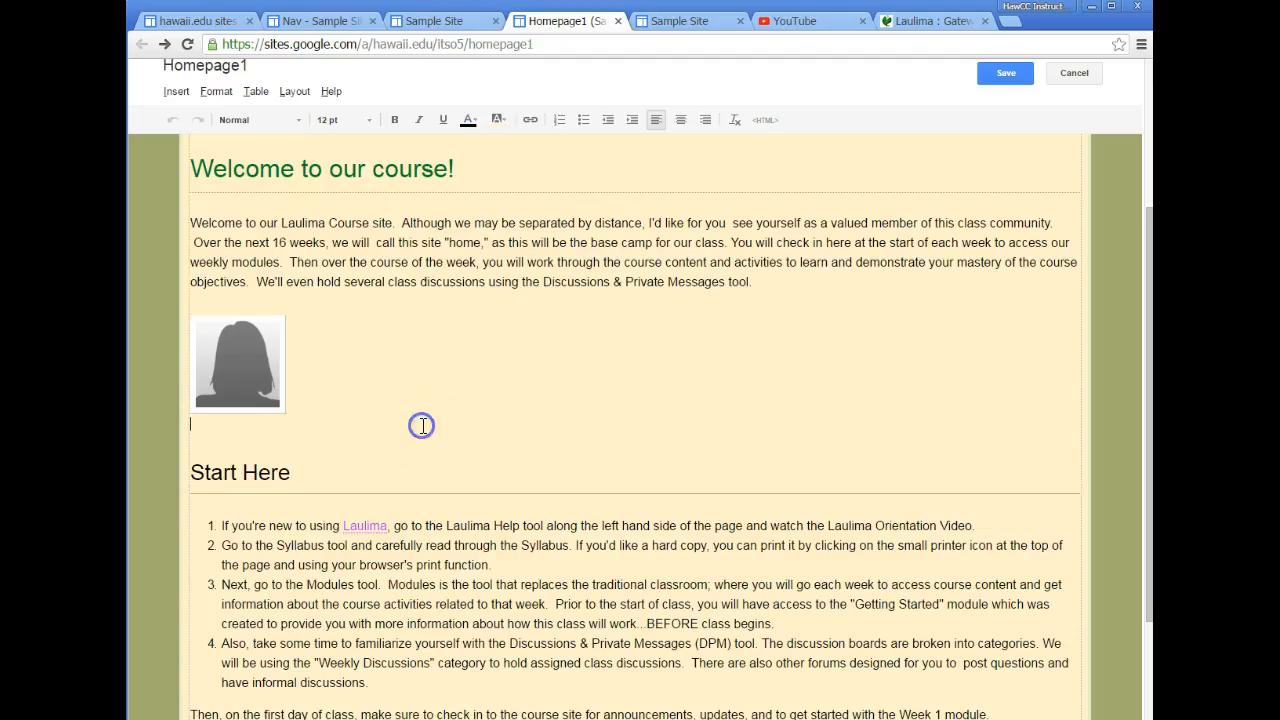
key("Return")
key("Return")
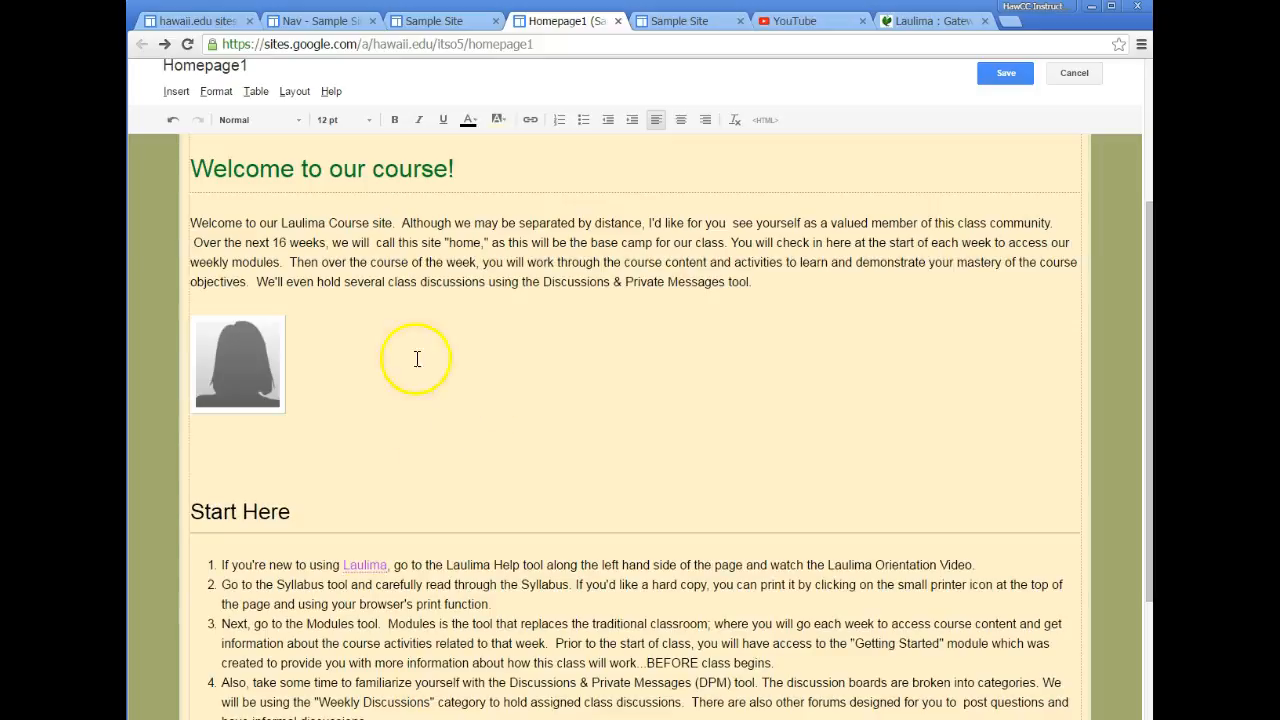
left_click(177, 92)
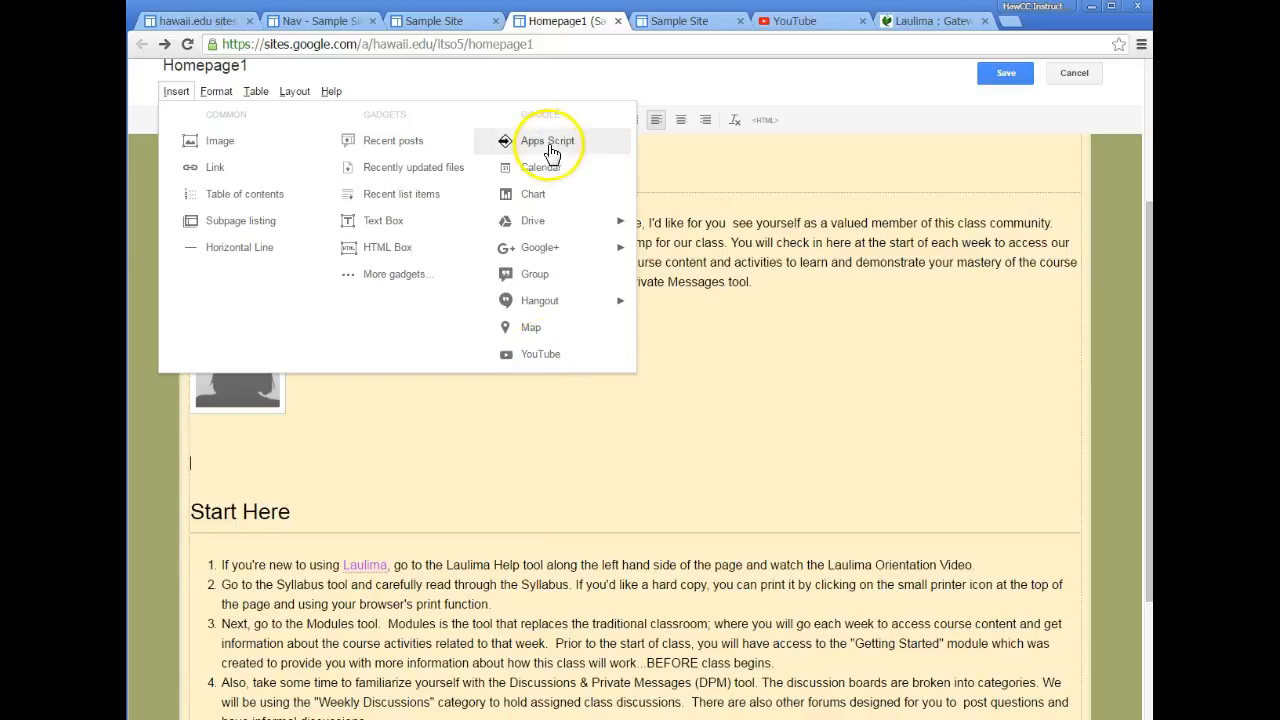
mouse_move(550, 226)
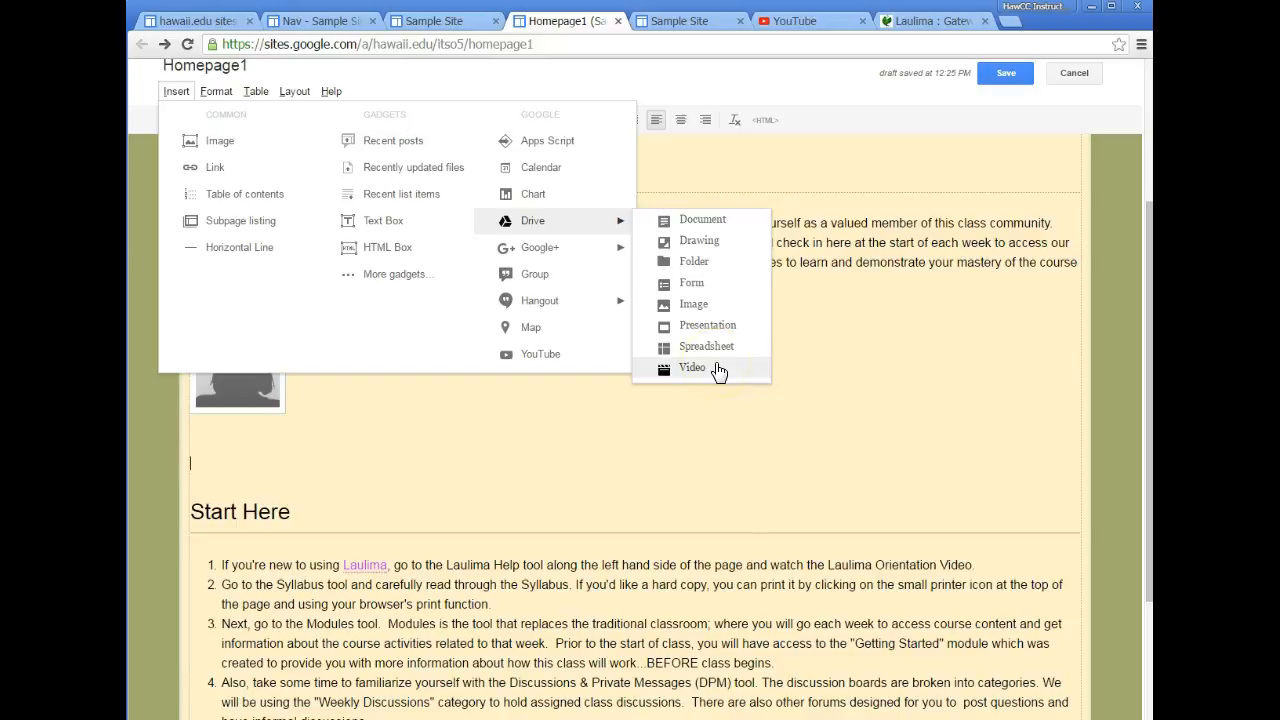
left_click(546, 360)
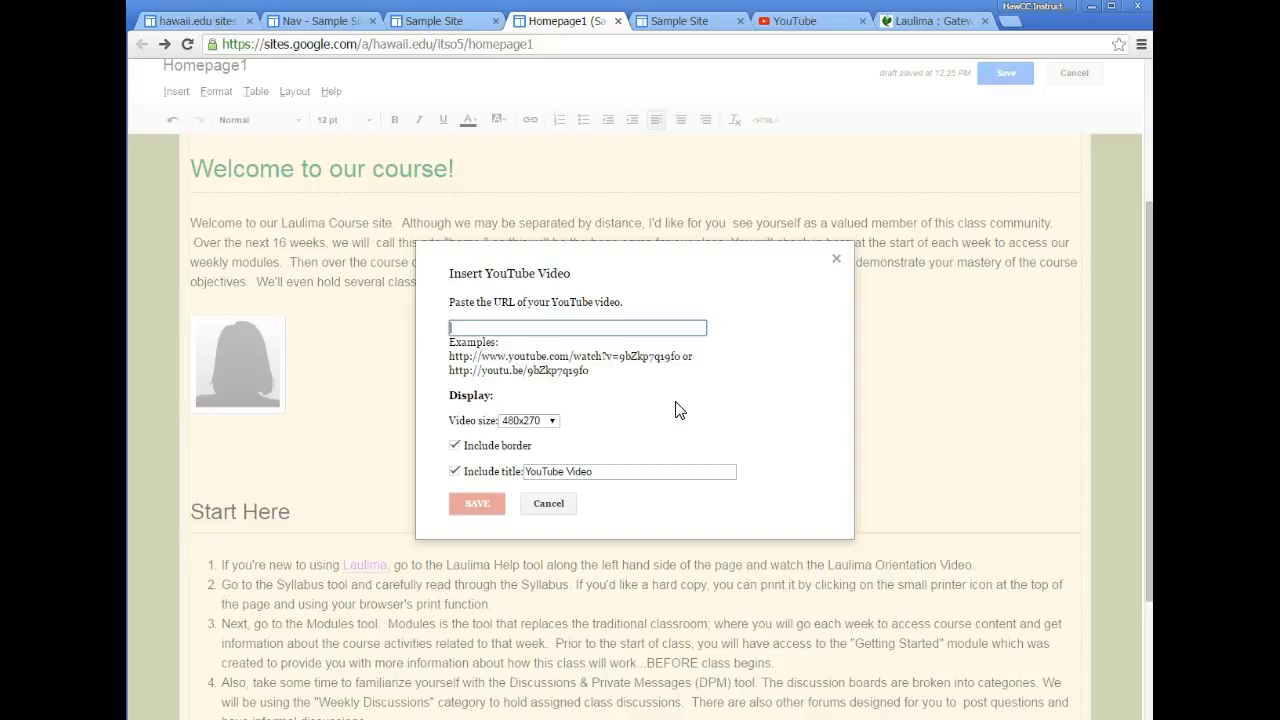
- Switch to YouTube and filter the "Google tips" search results to videos with Subtitles/CC
left_click(797, 21)
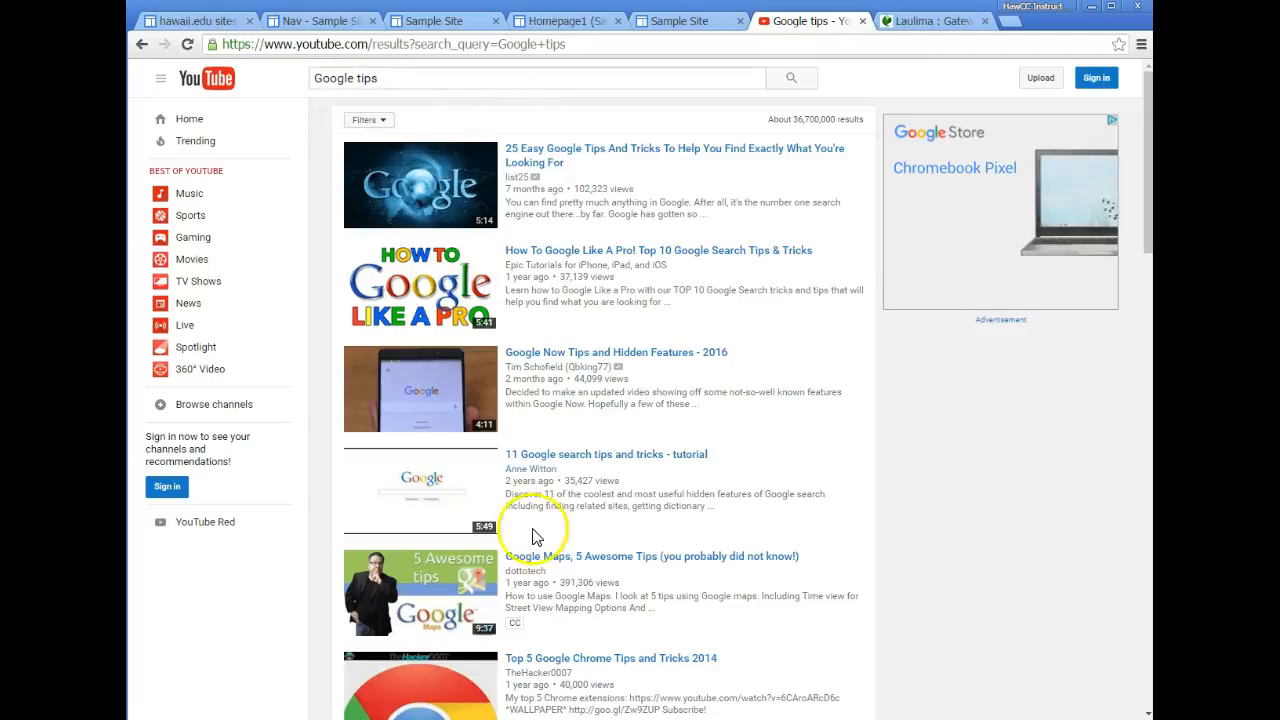
left_click(380, 122)
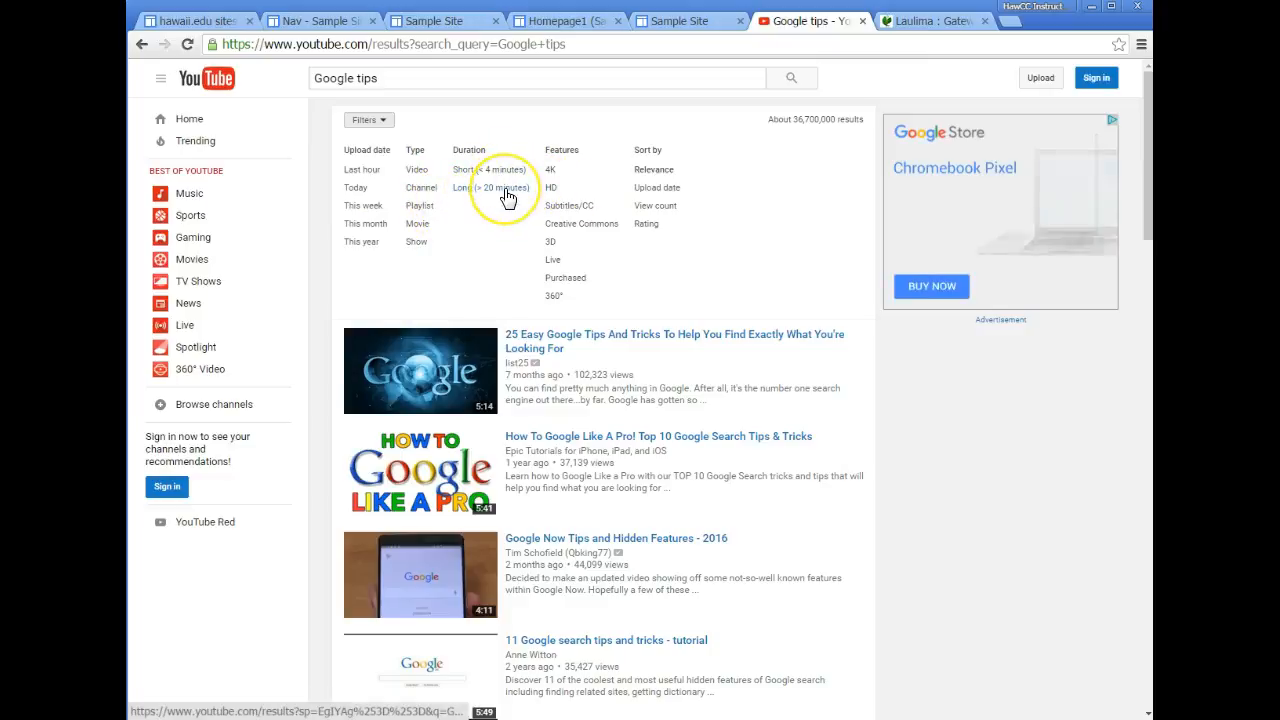
left_click(574, 206)
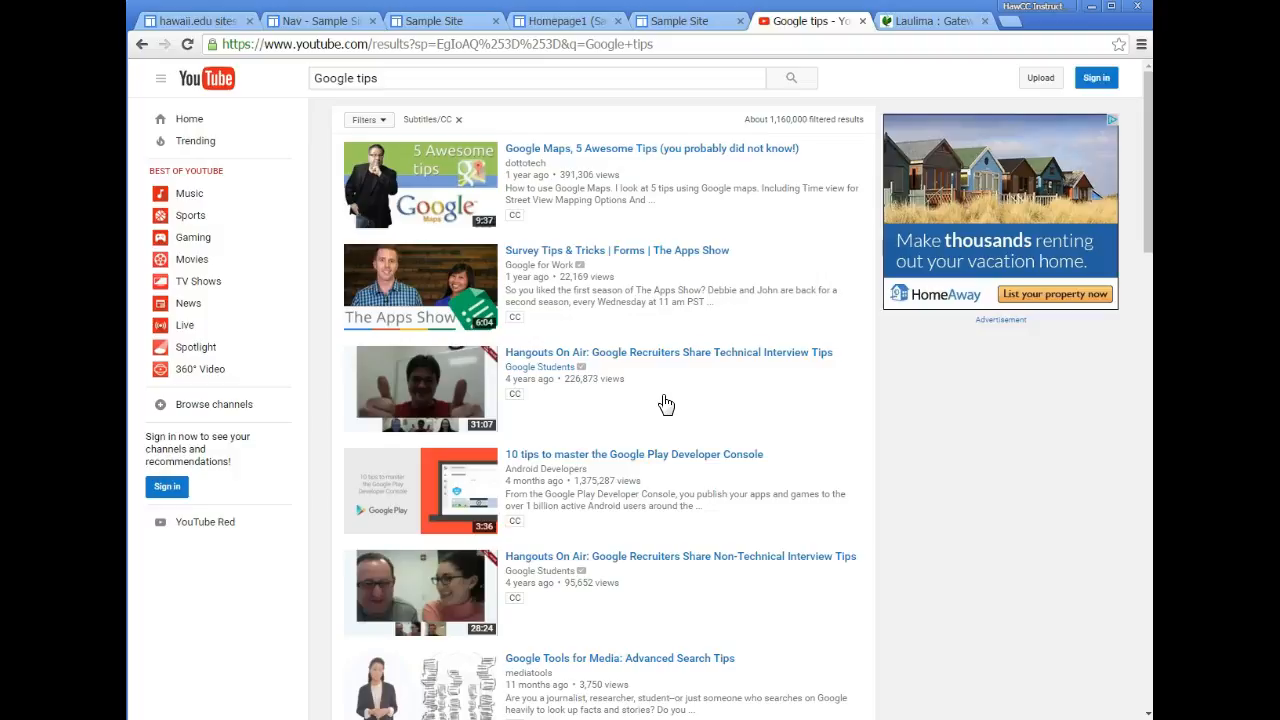
- Open "Google Maps, 5 Awesome Tips (you probably did not know!)", turn on captions, check them at the start and around the middle, and pause playback
left_click(617, 148)
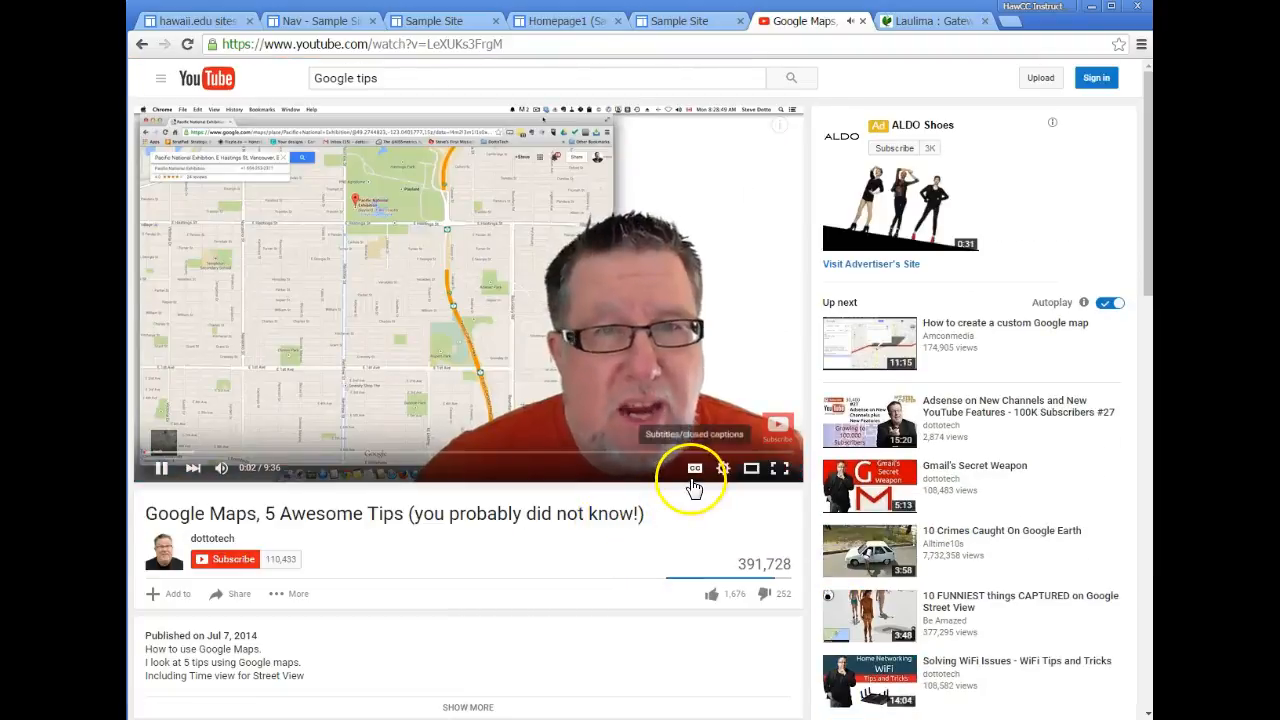
left_click(694, 470)
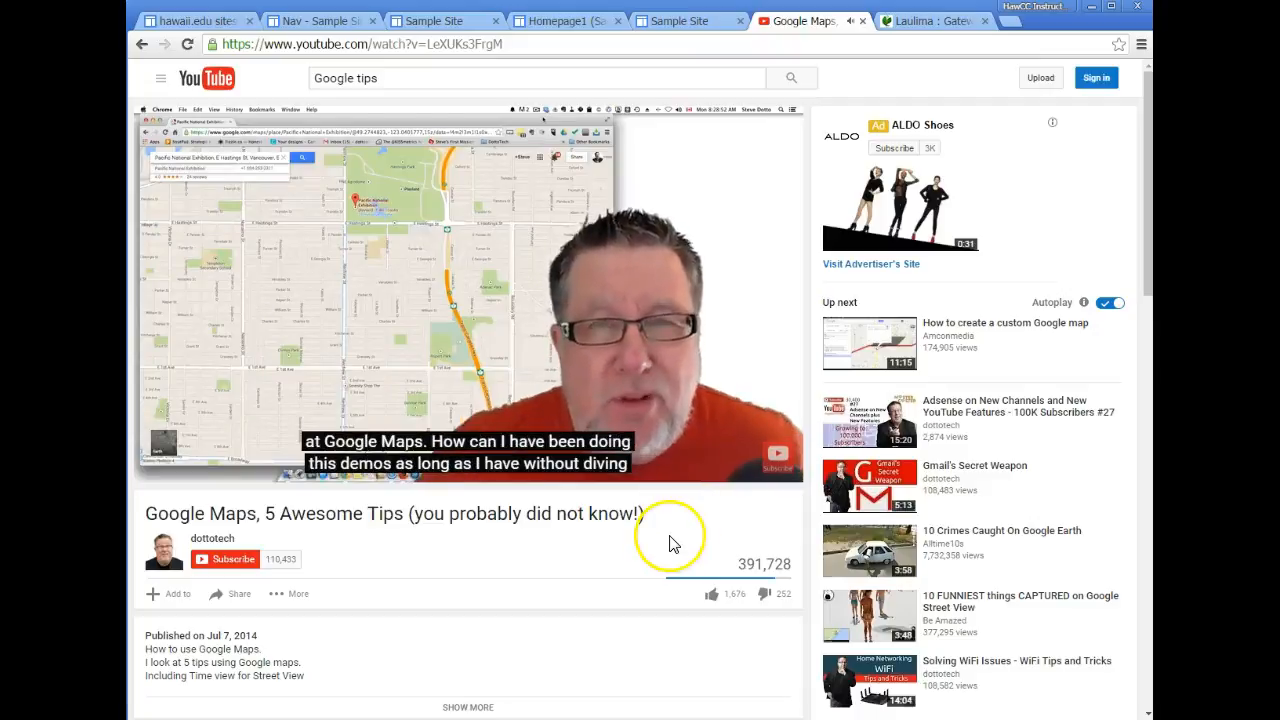
left_click(168, 467)
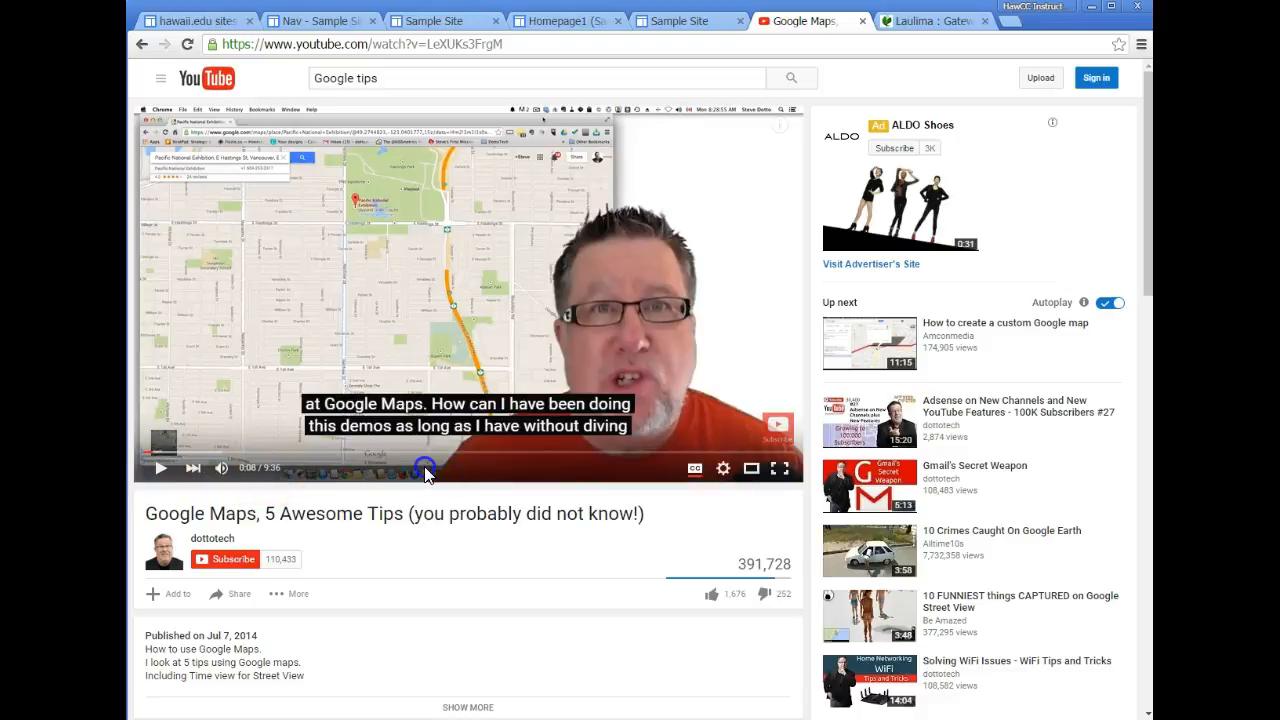
left_click(349, 453)
left_click_drag(349, 453, 420, 457)
left_click(161, 468)
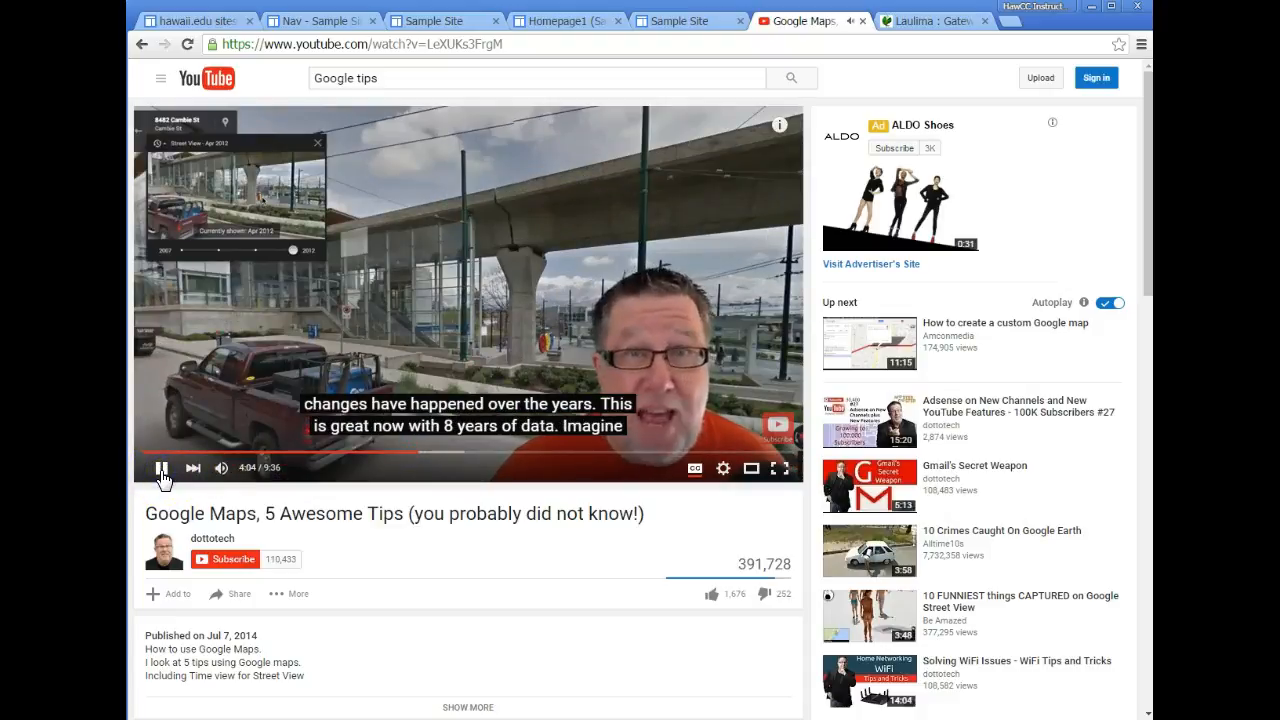
left_click(161, 468)
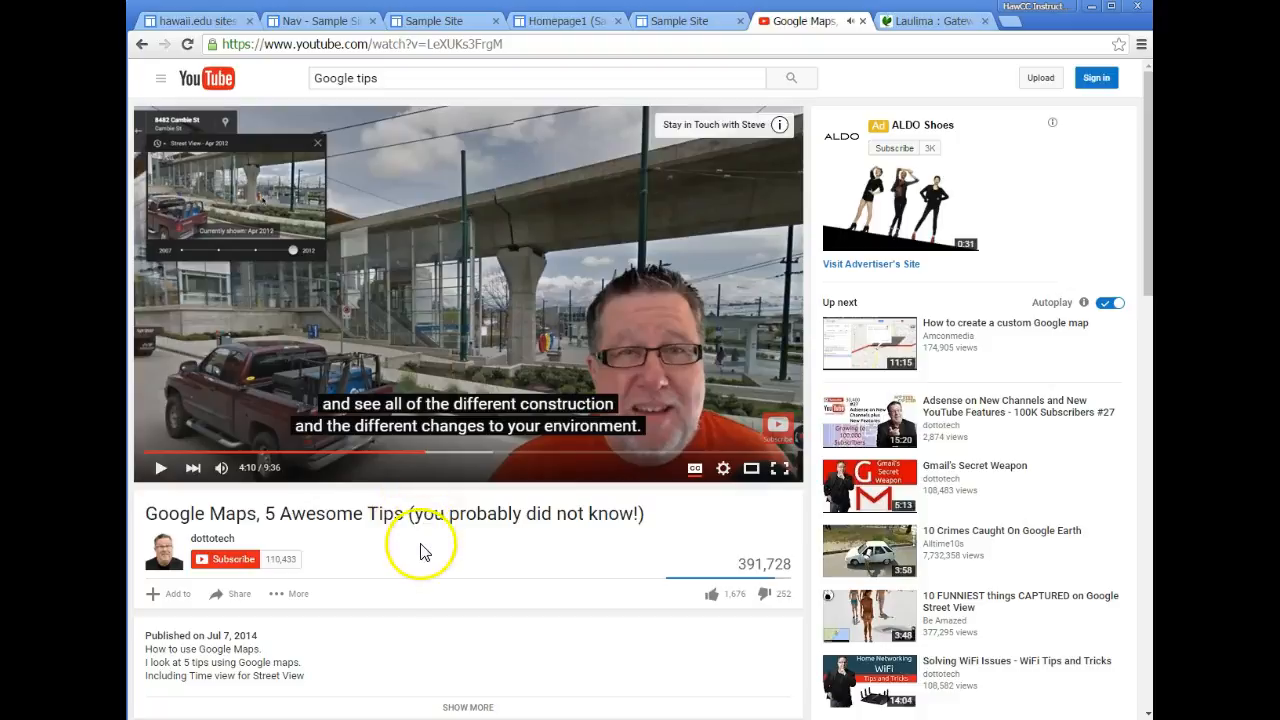
scroll(424, 552, "down", 1)
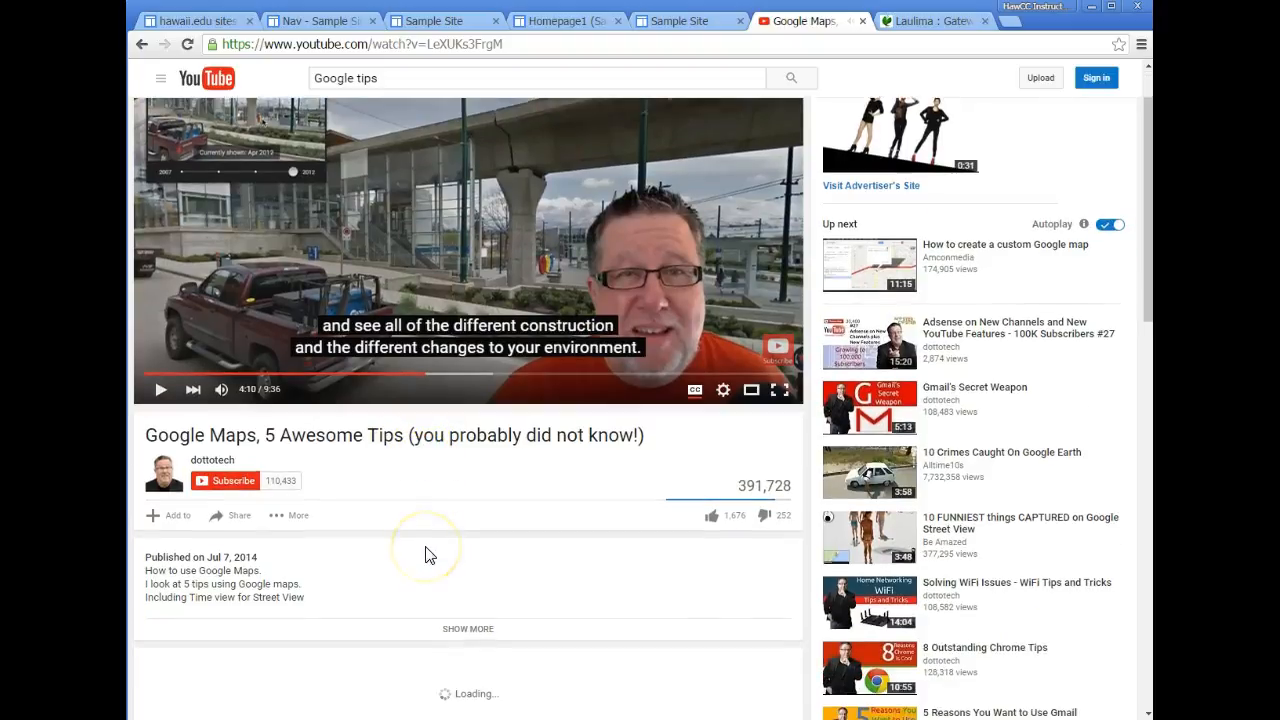
left_click(228, 518)
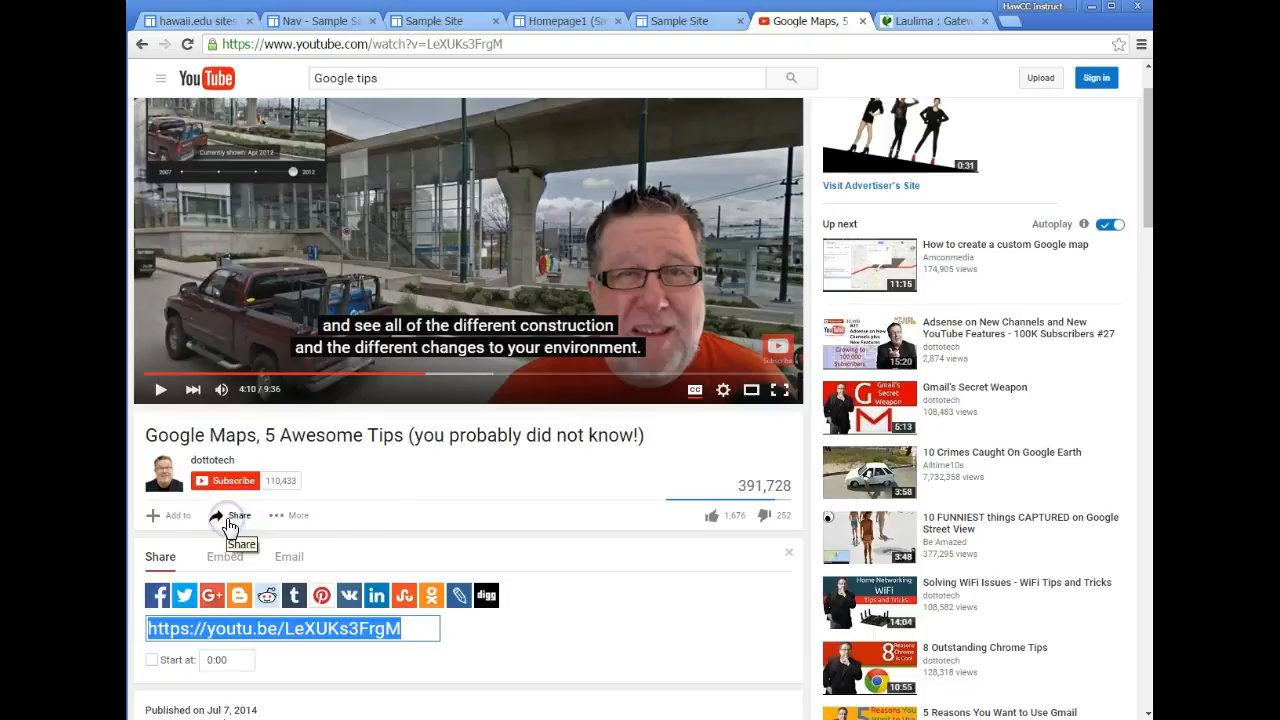
scroll(437, 535, "down", 3)
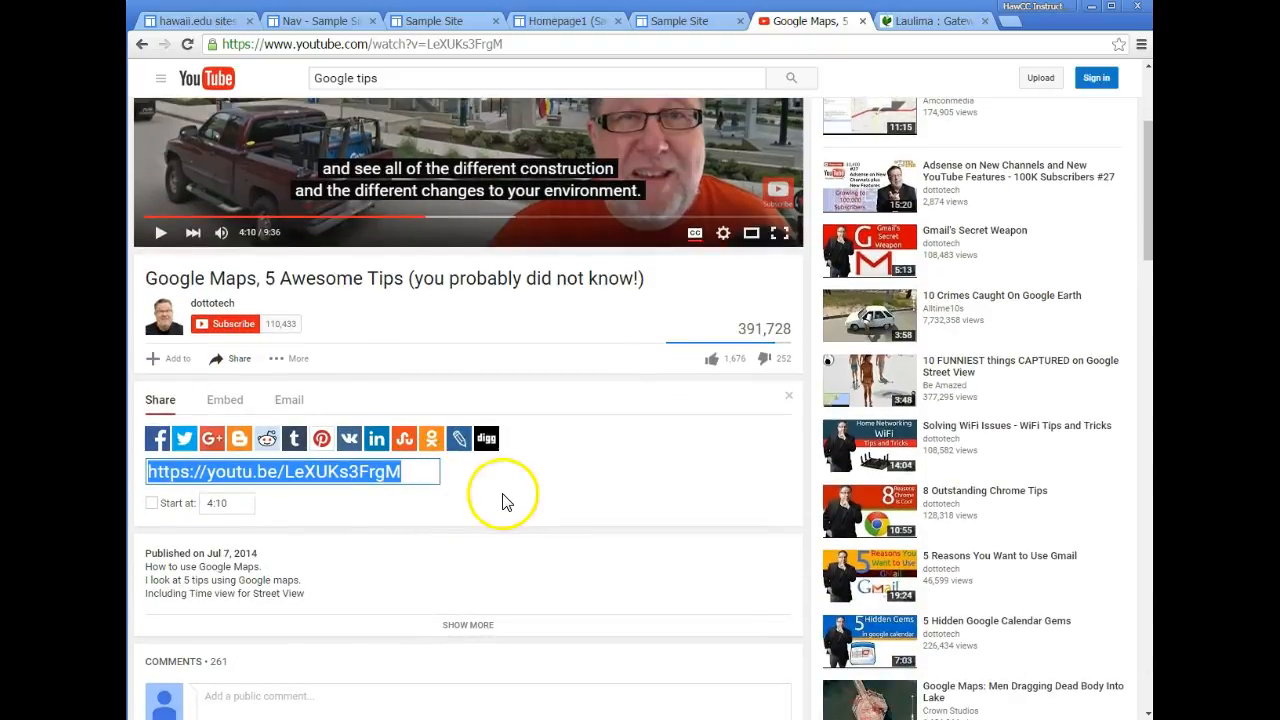
left_click(695, 24)
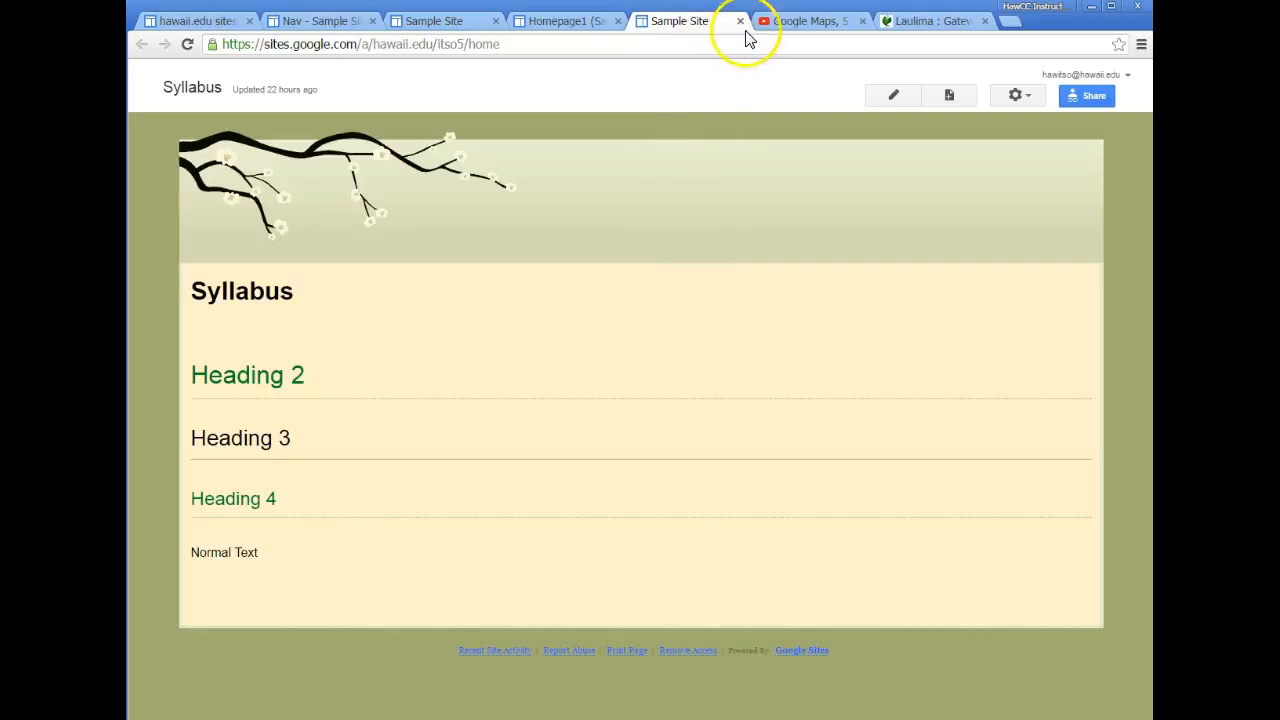
left_click(586, 20)
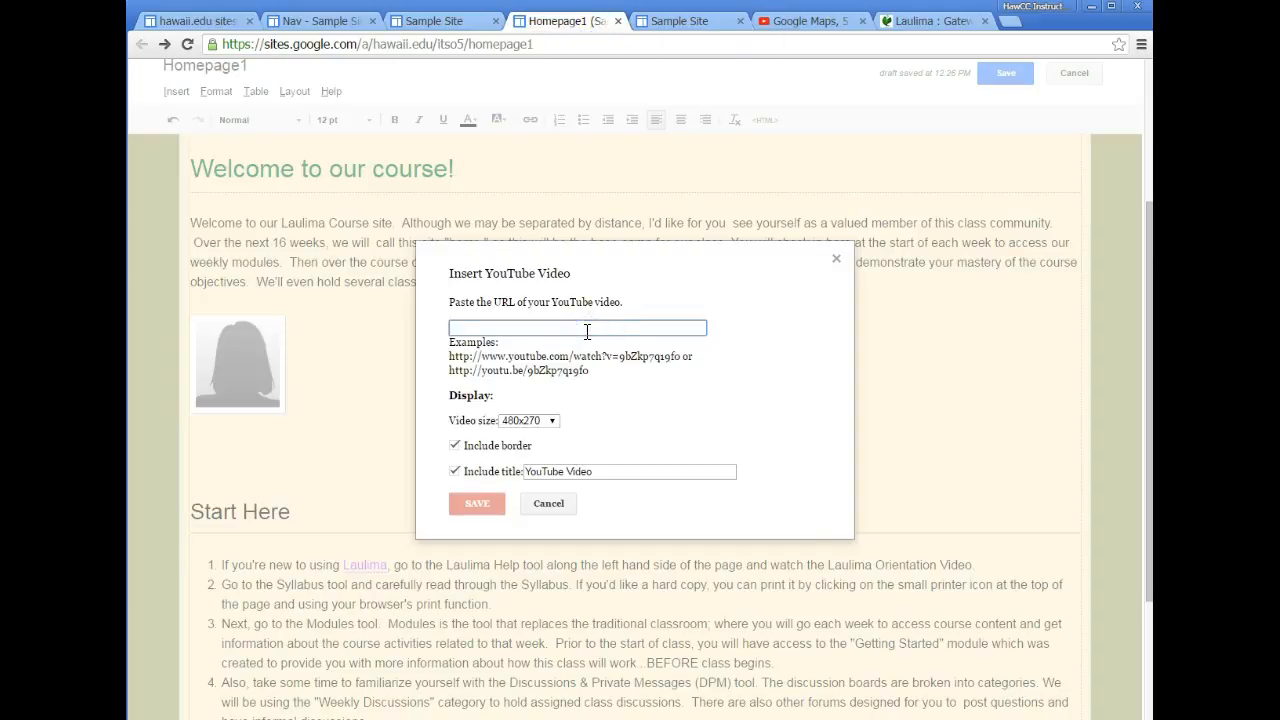
left_click(587, 330)
type("https://youtu.be/LeXUKs3FrgM")
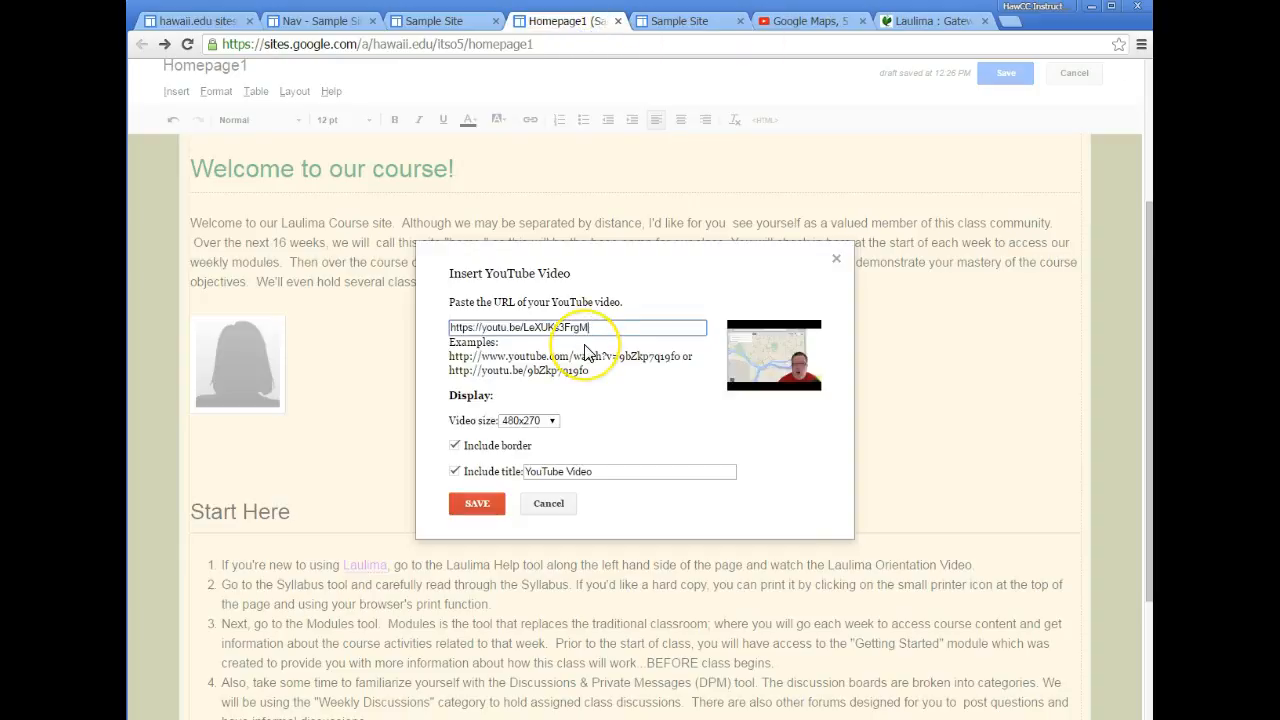
- Exclude the border and title from the 480x270 video, insert it below the portrait and save the page
left_click(484, 472)
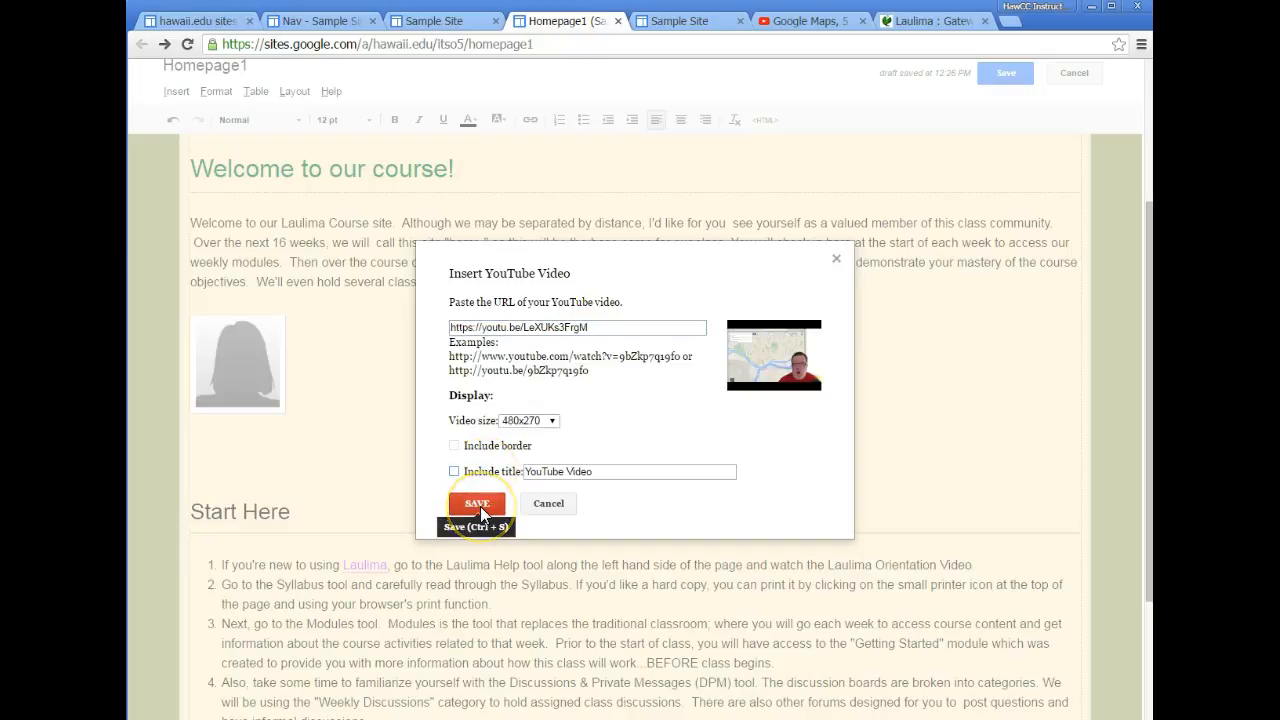
left_click(480, 506)
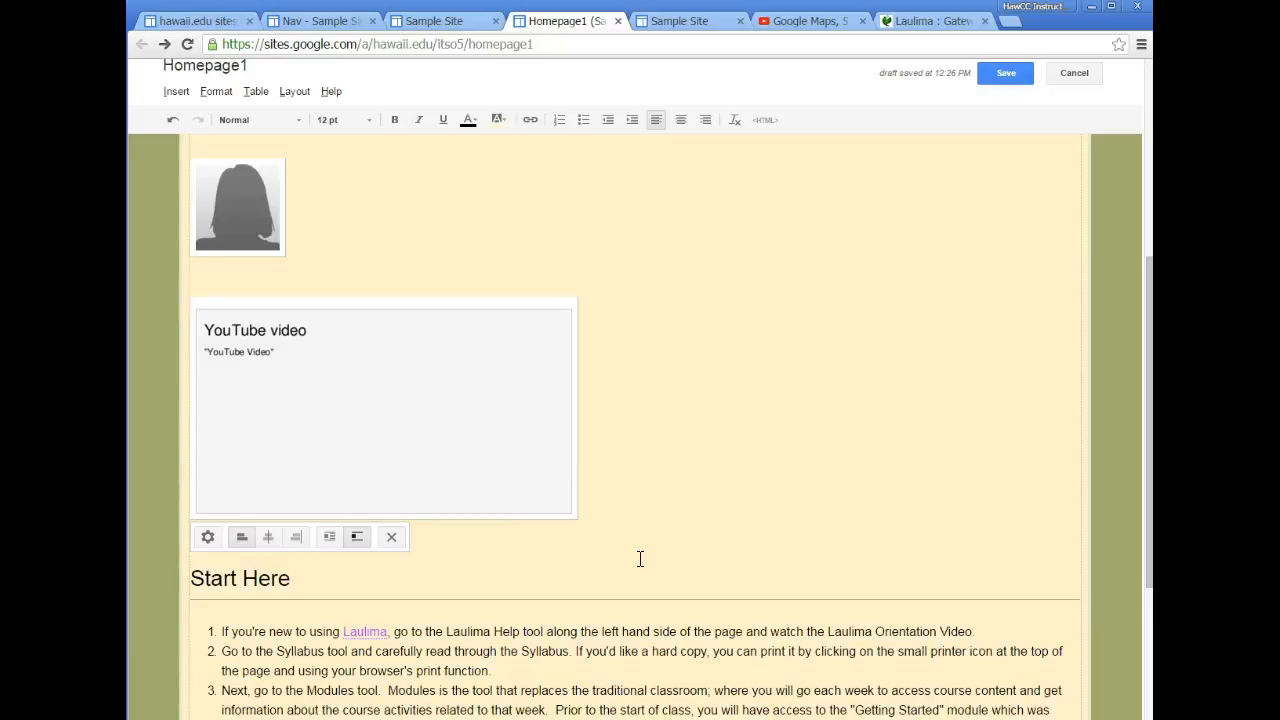
left_click(995, 75)
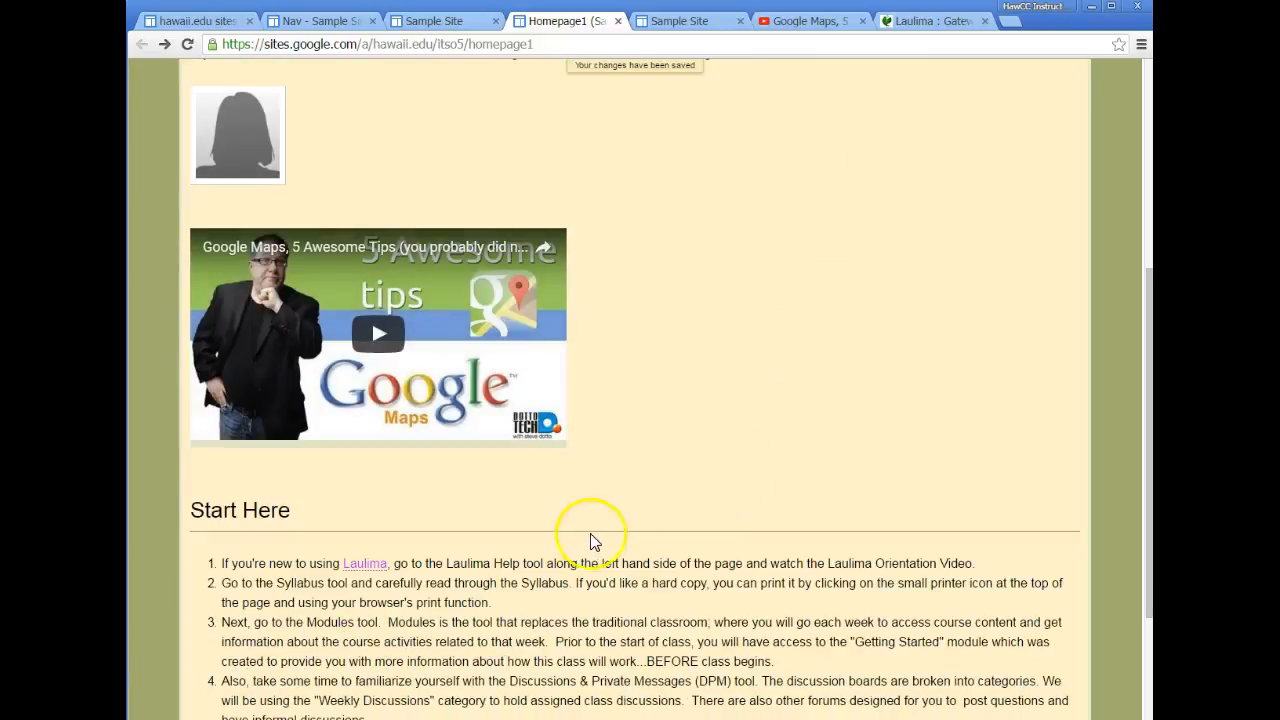
- Reopen Homepage1 for editing, review the size choices in the embedded YouTube video's properties, and save them with 480x270
scroll(585, 545, "up", 5)
left_click(872, 97)
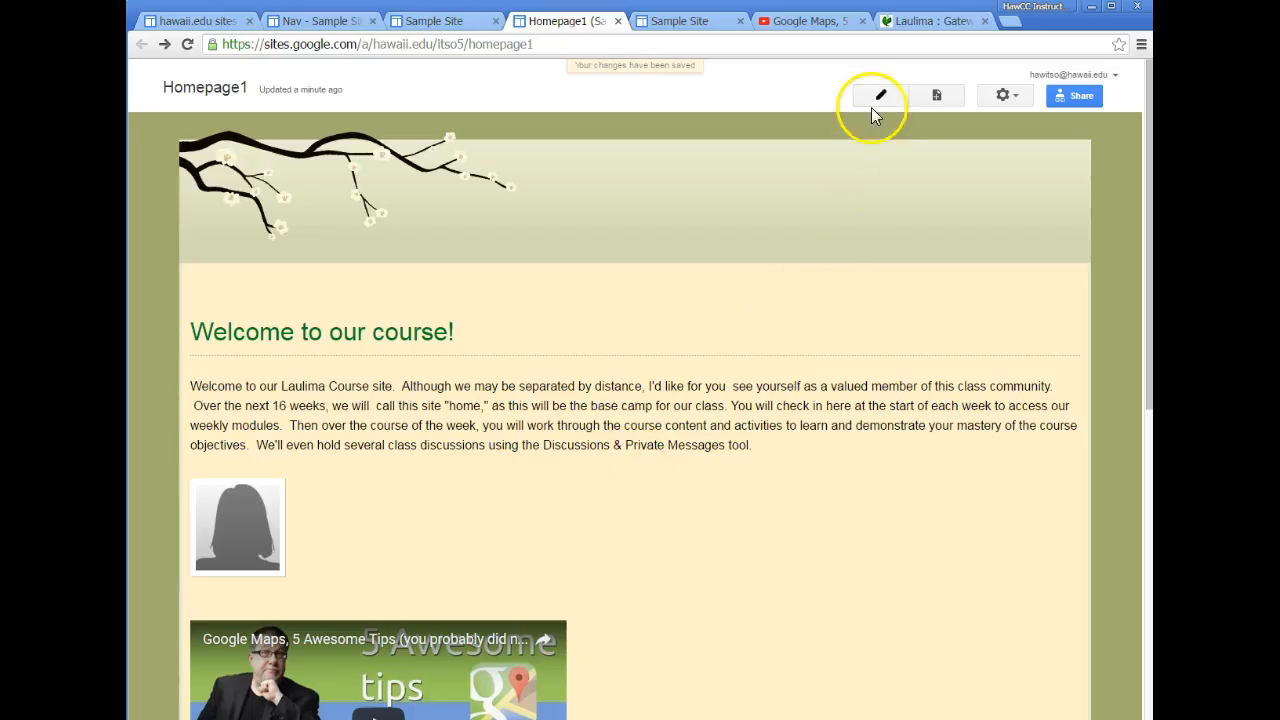
scroll(800, 480, "down", 5)
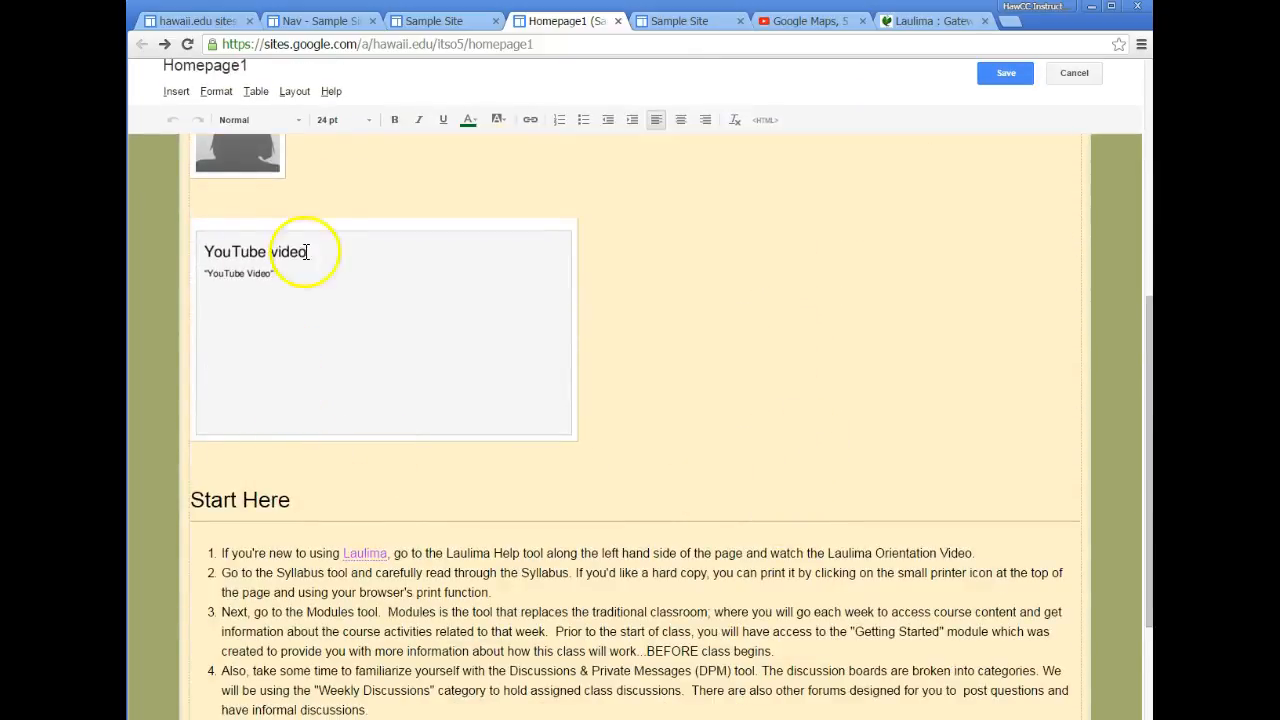
left_click(307, 348)
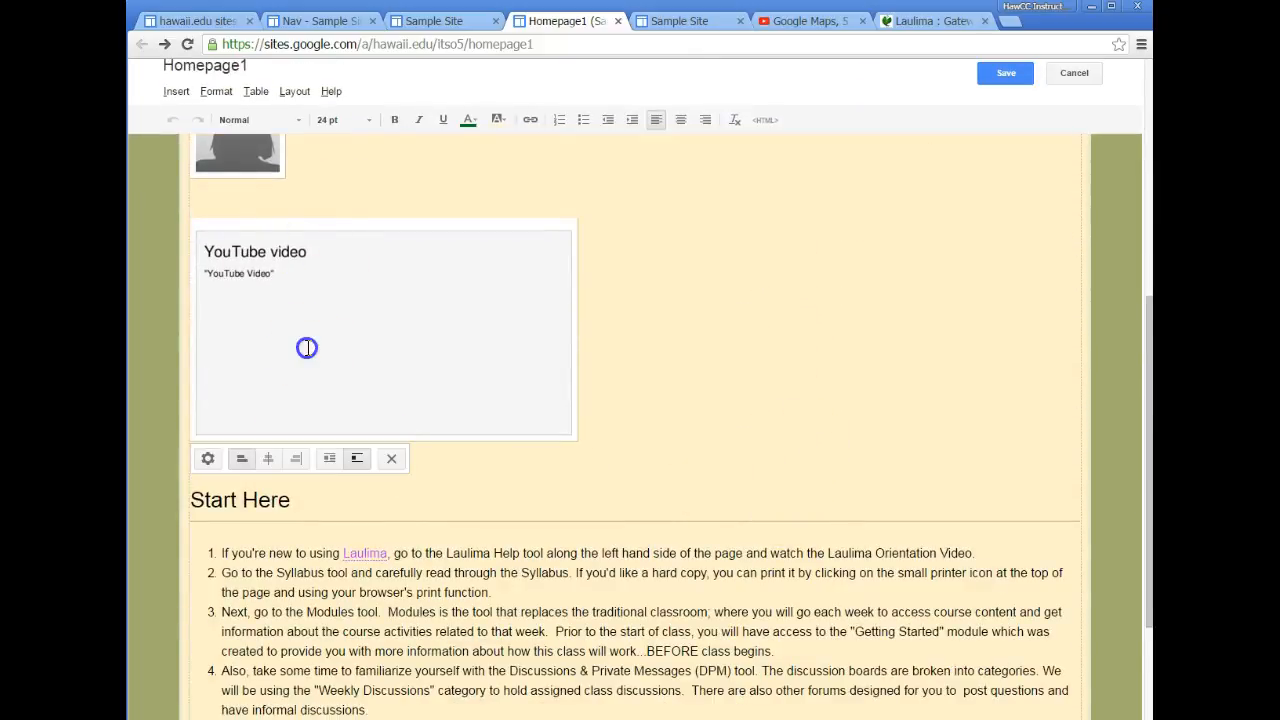
left_click(210, 460)
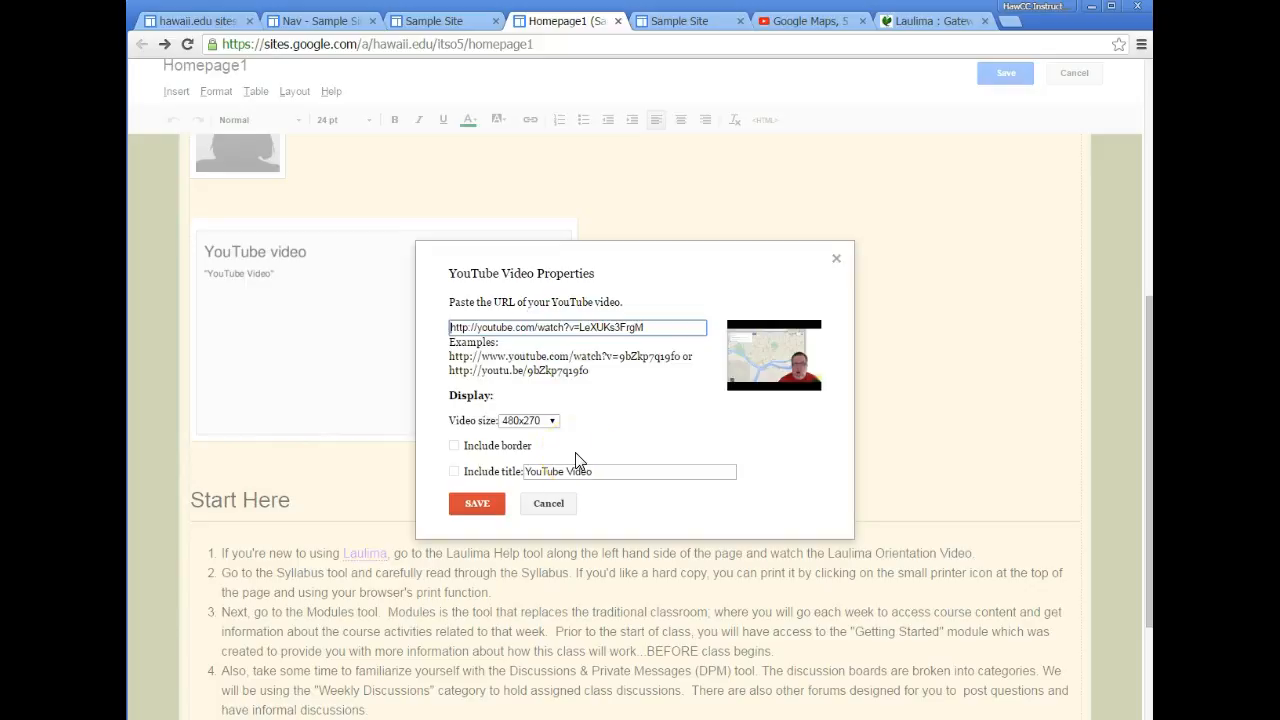
left_click(552, 421)
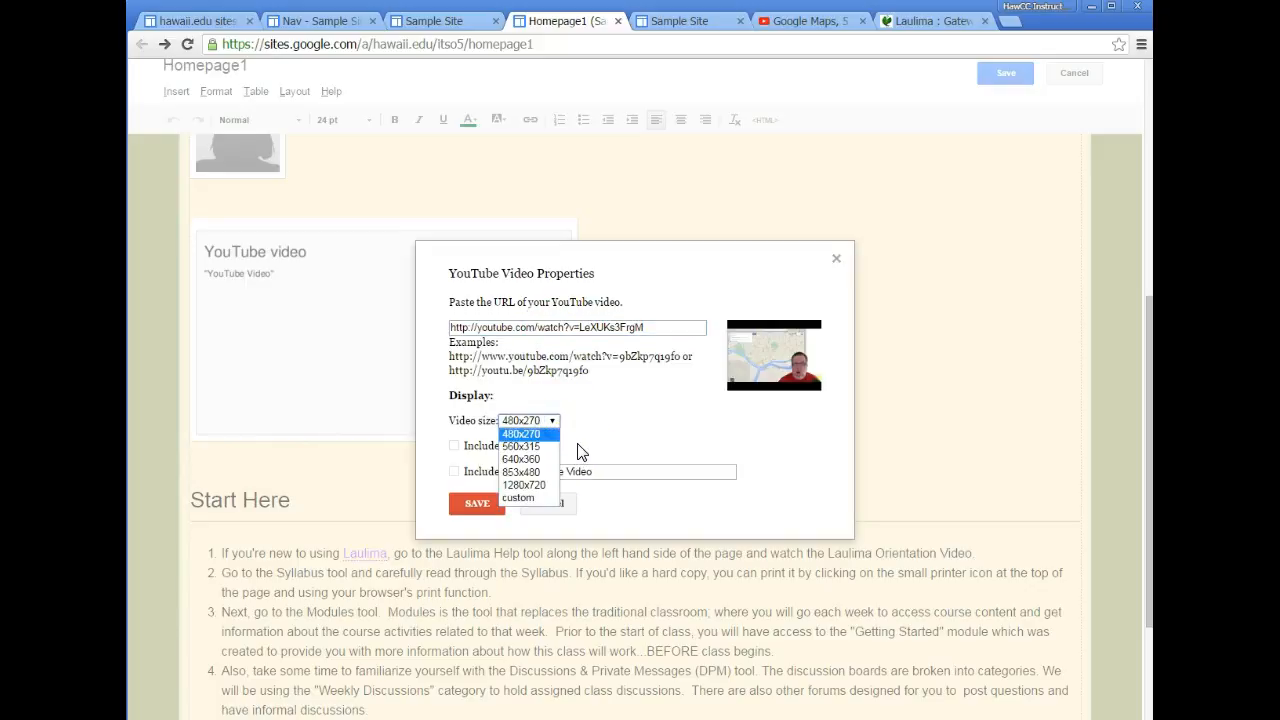
left_click(555, 424)
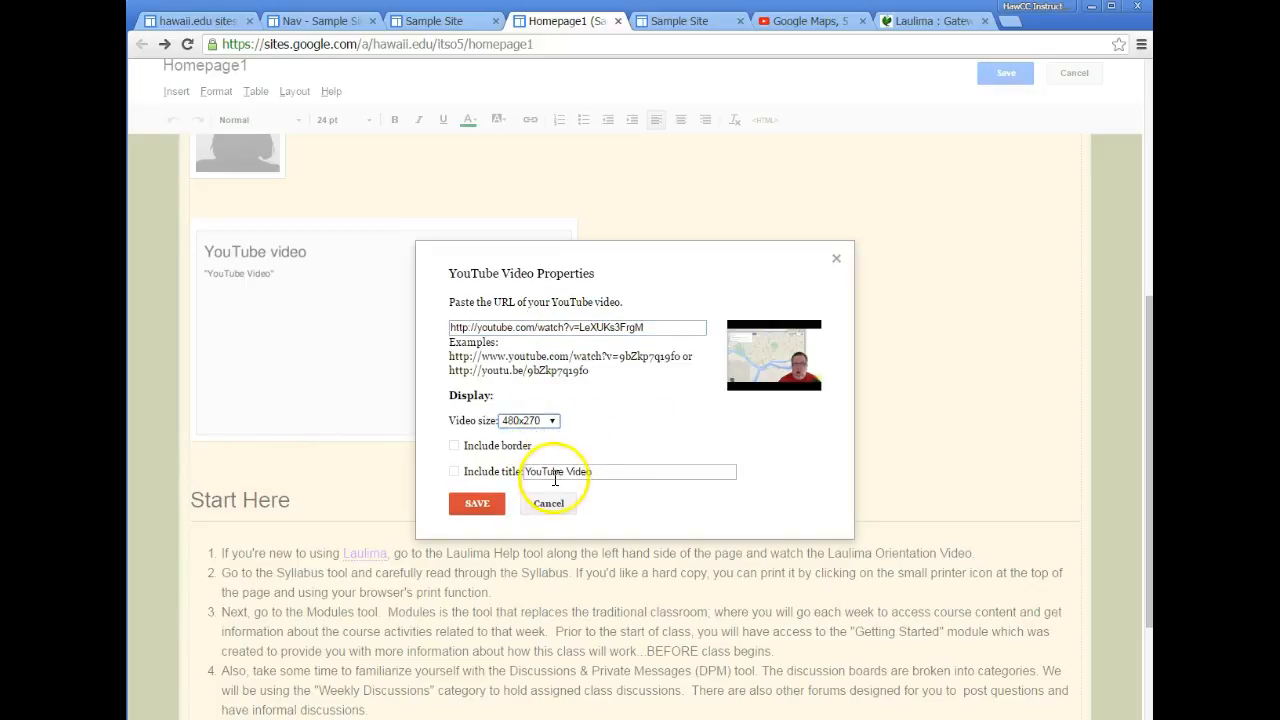
left_click(478, 503)
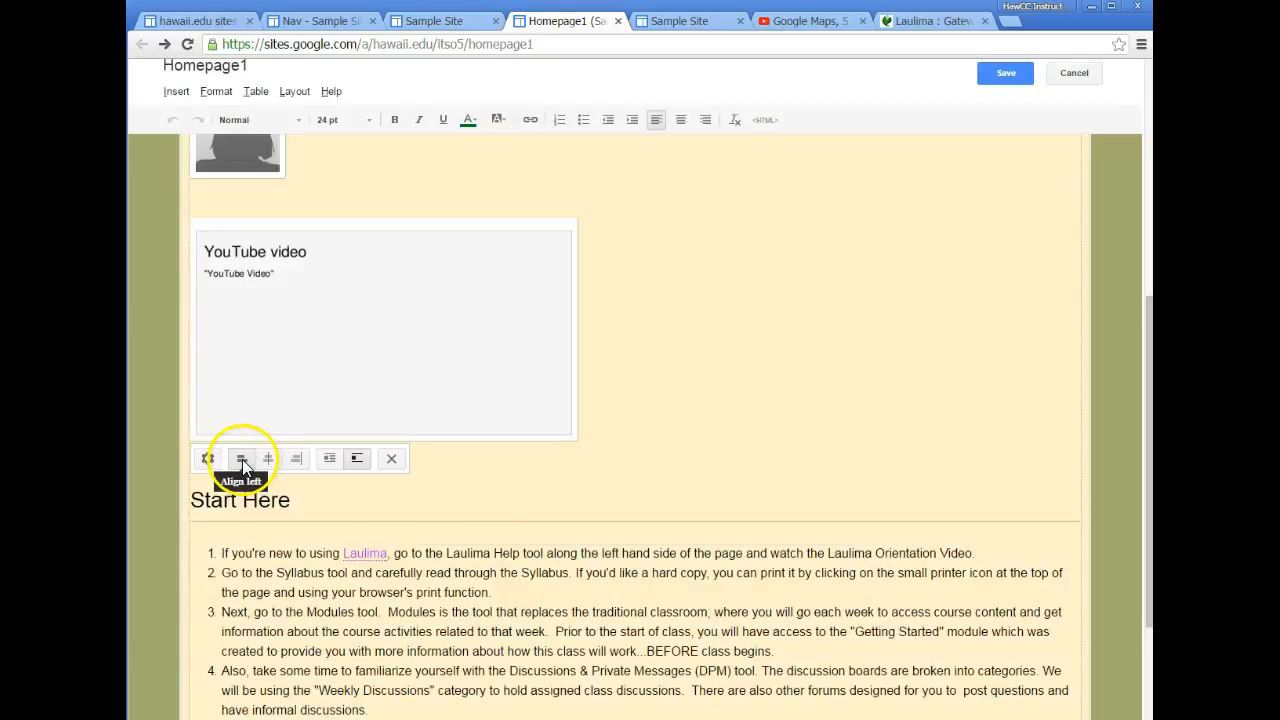
- Try centre and right alignment on the video, return it to left alignment, and turn text wrapping on and back off
left_click(268, 459)
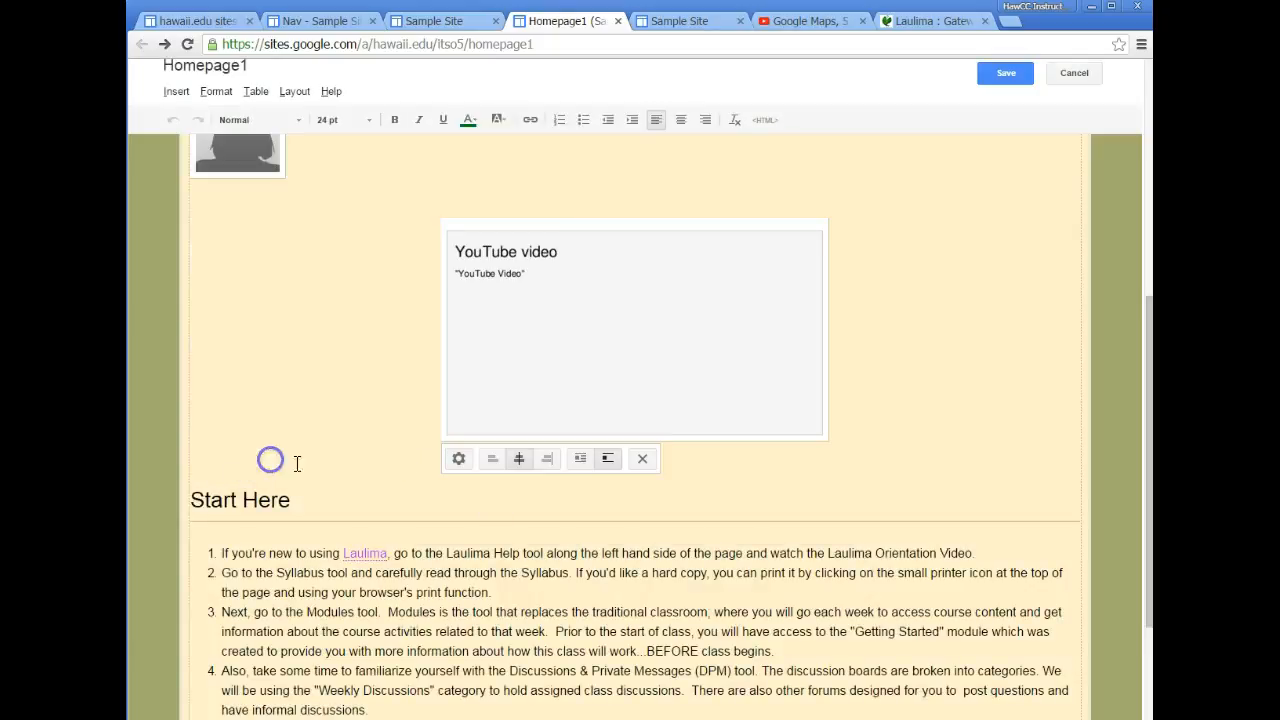
left_click(549, 459)
left_click(744, 459)
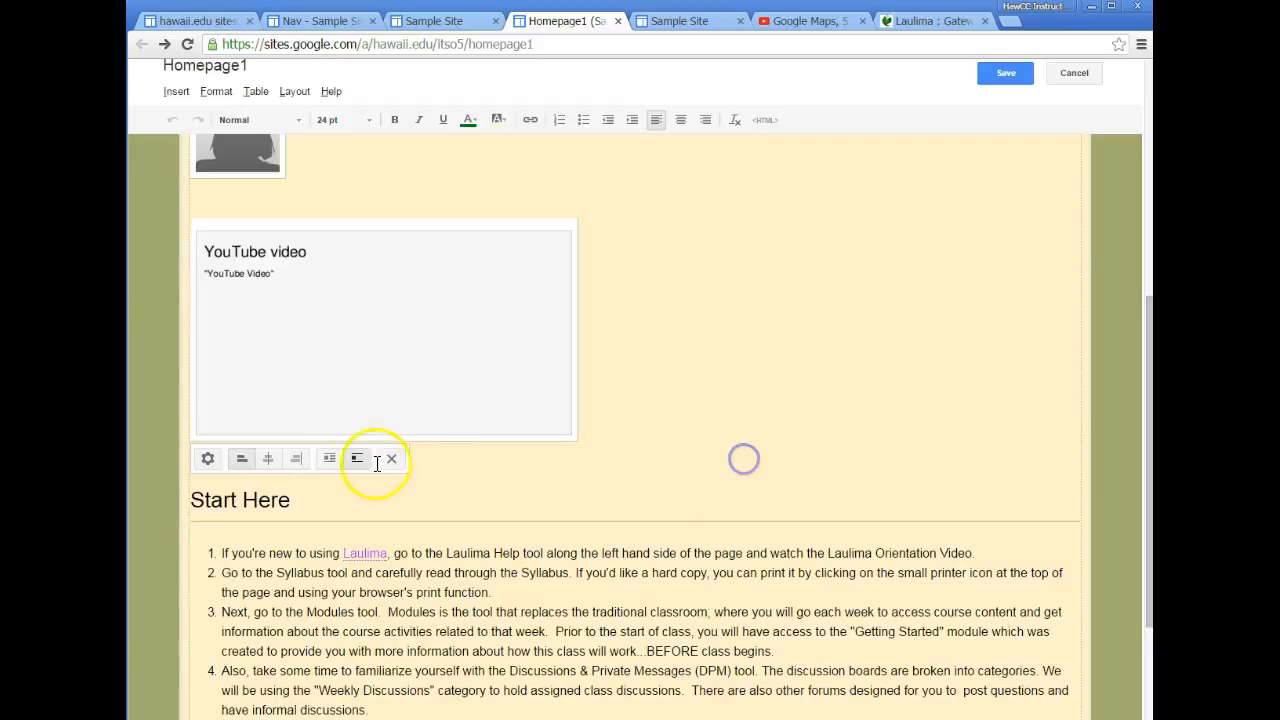
left_click(331, 458)
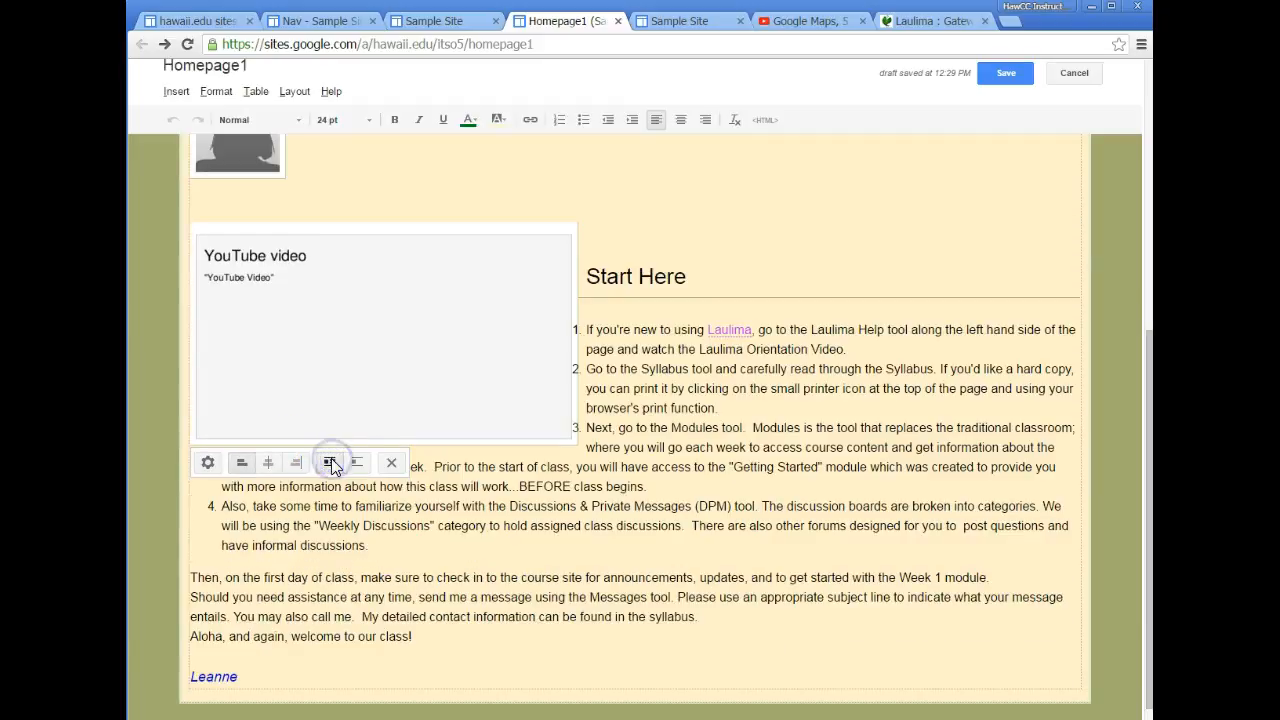
left_click(357, 462)
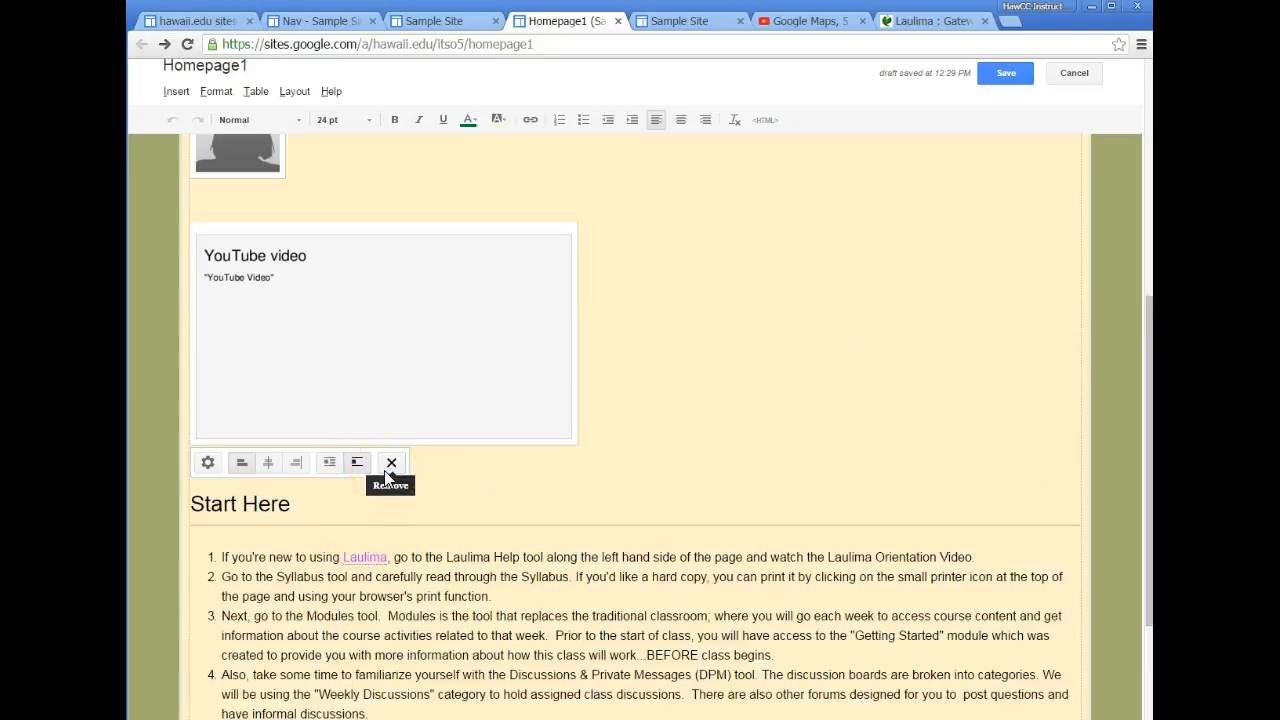
left_click(539, 479)
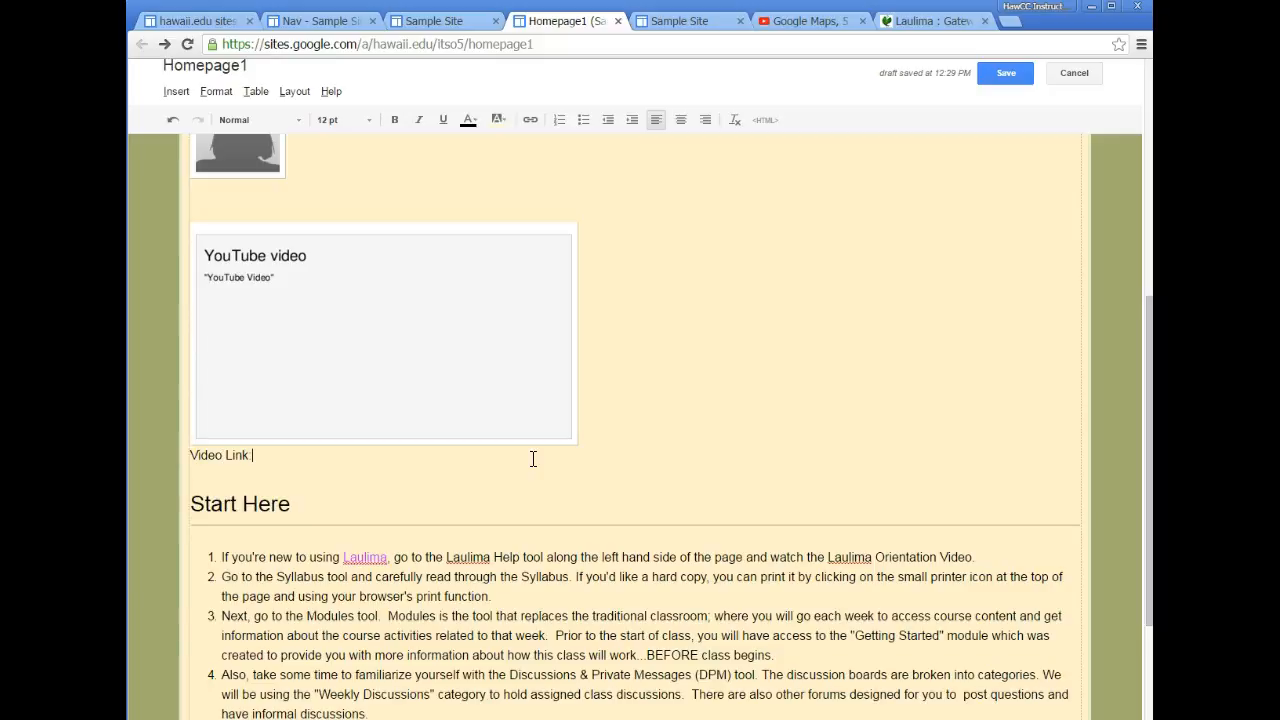
type(":")
type("https://youtu.be/LeXUKs3FrgM")
left_click_drag(440, 457, 264, 455)
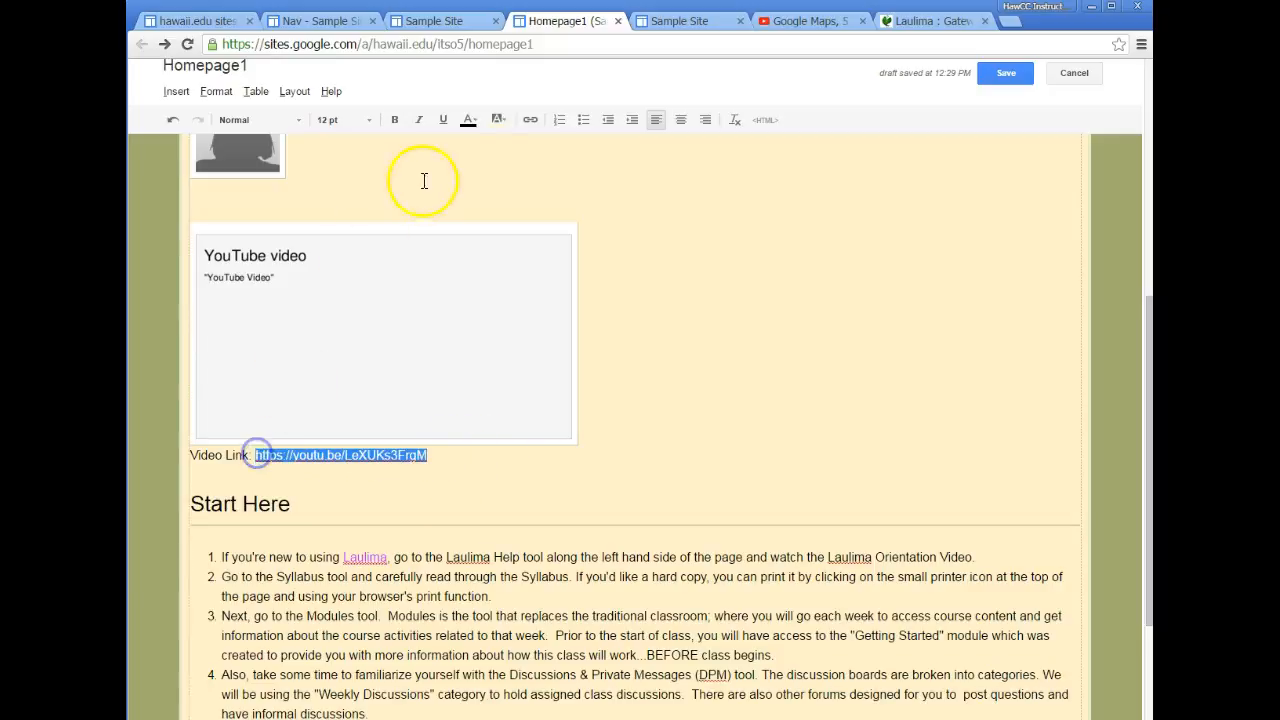
left_click(527, 120)
left_click(473, 475)
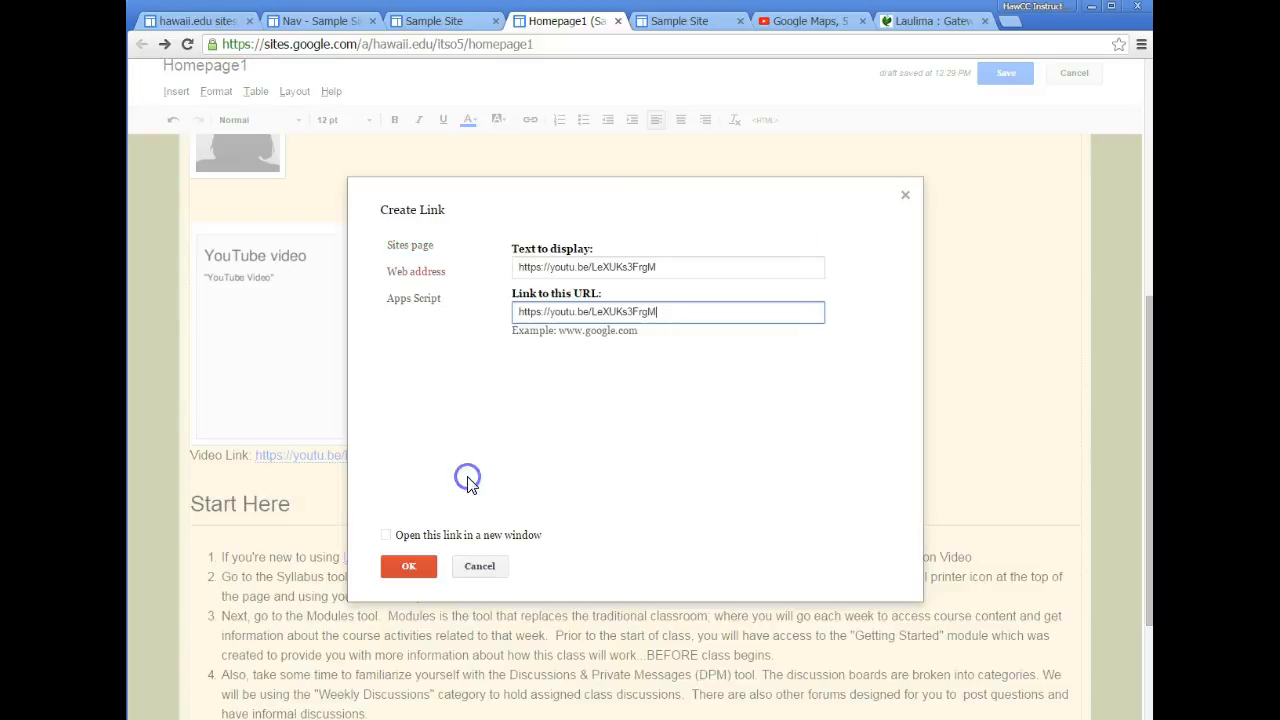
left_click(398, 538)
left_click(405, 567)
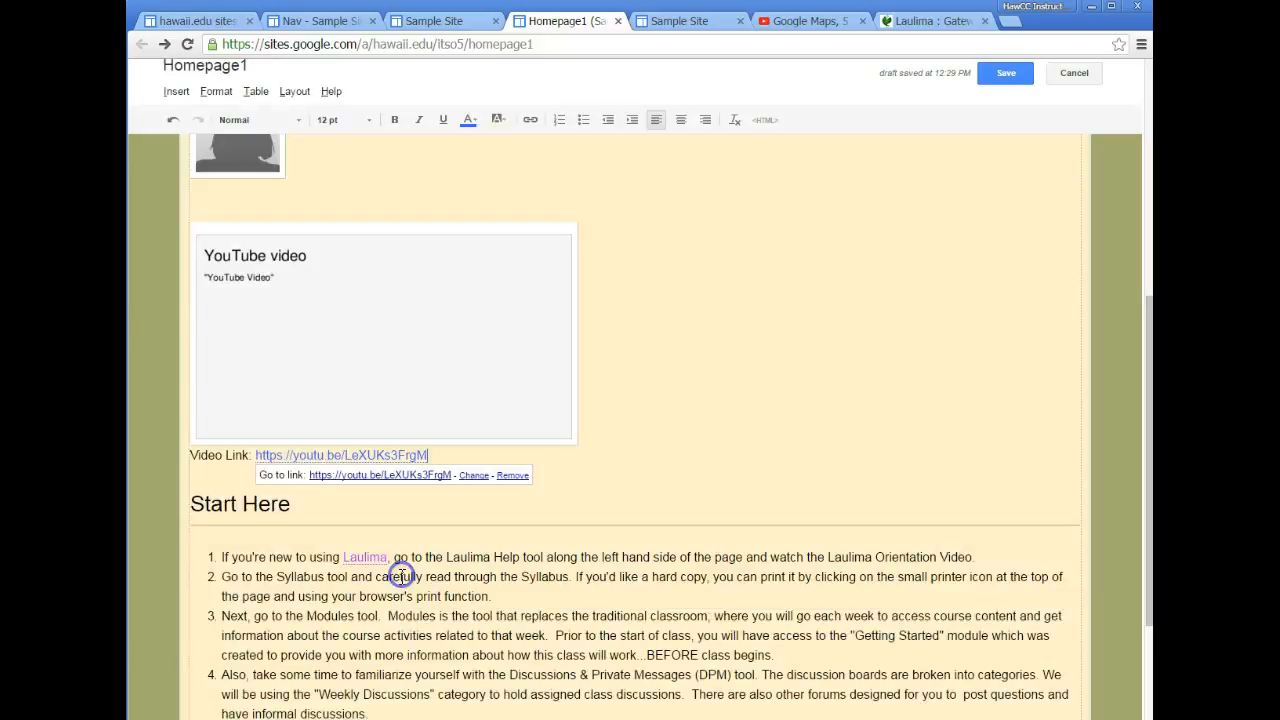
- Add an empty line above the Start Here heading and place the text cursor on it
left_click(543, 483)
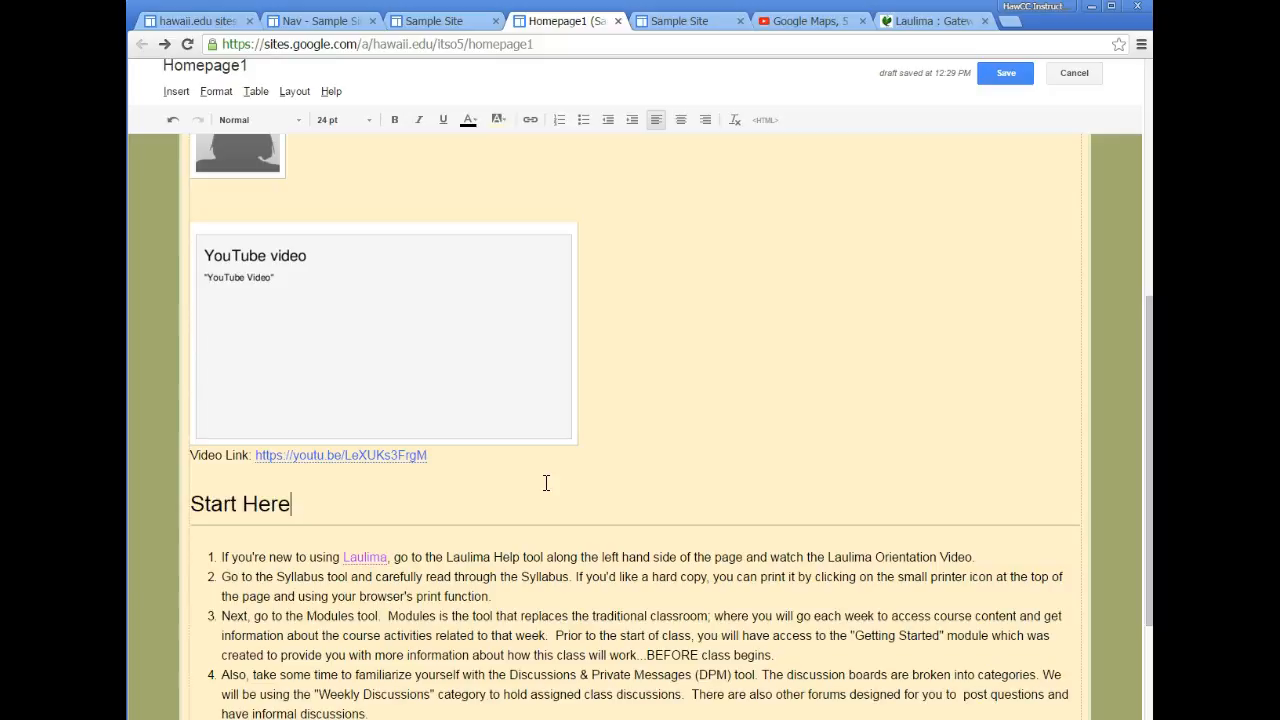
key("Home")
key("Return")
key("Up")
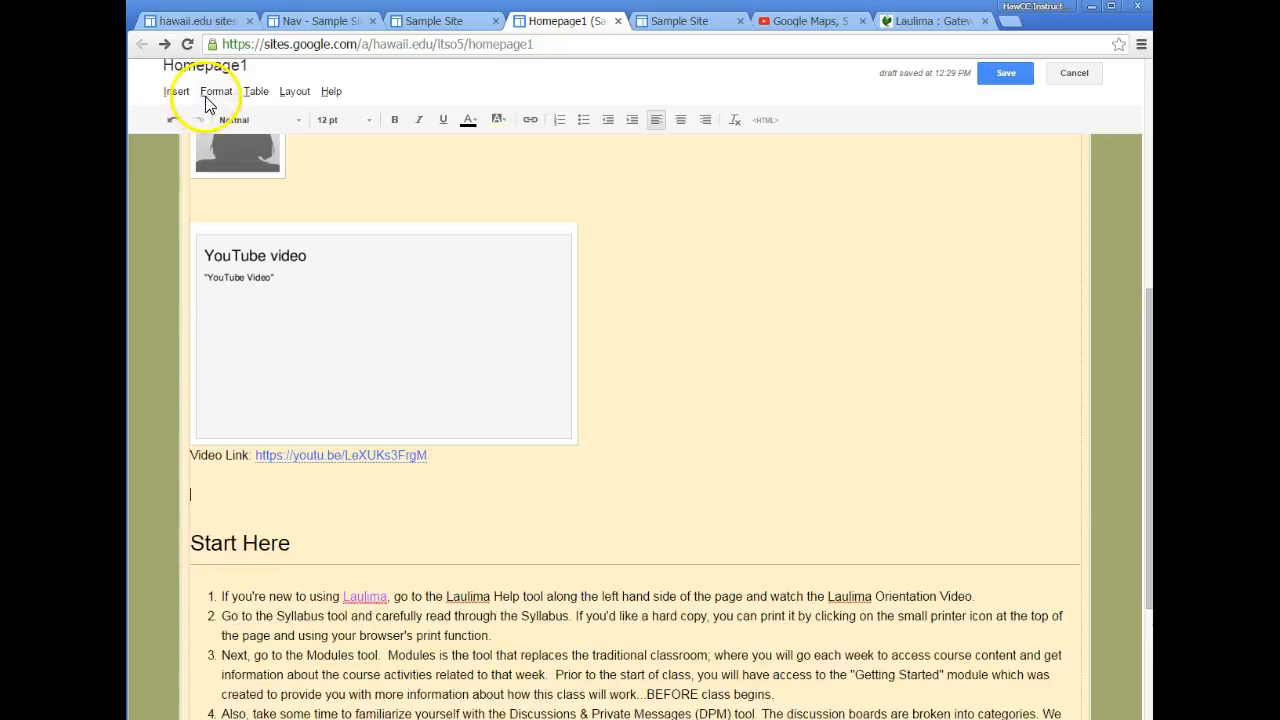
- Choose the Google Drive document "Listserv Info" for insertion between the video link and the Start Here heading
left_click(176, 91)
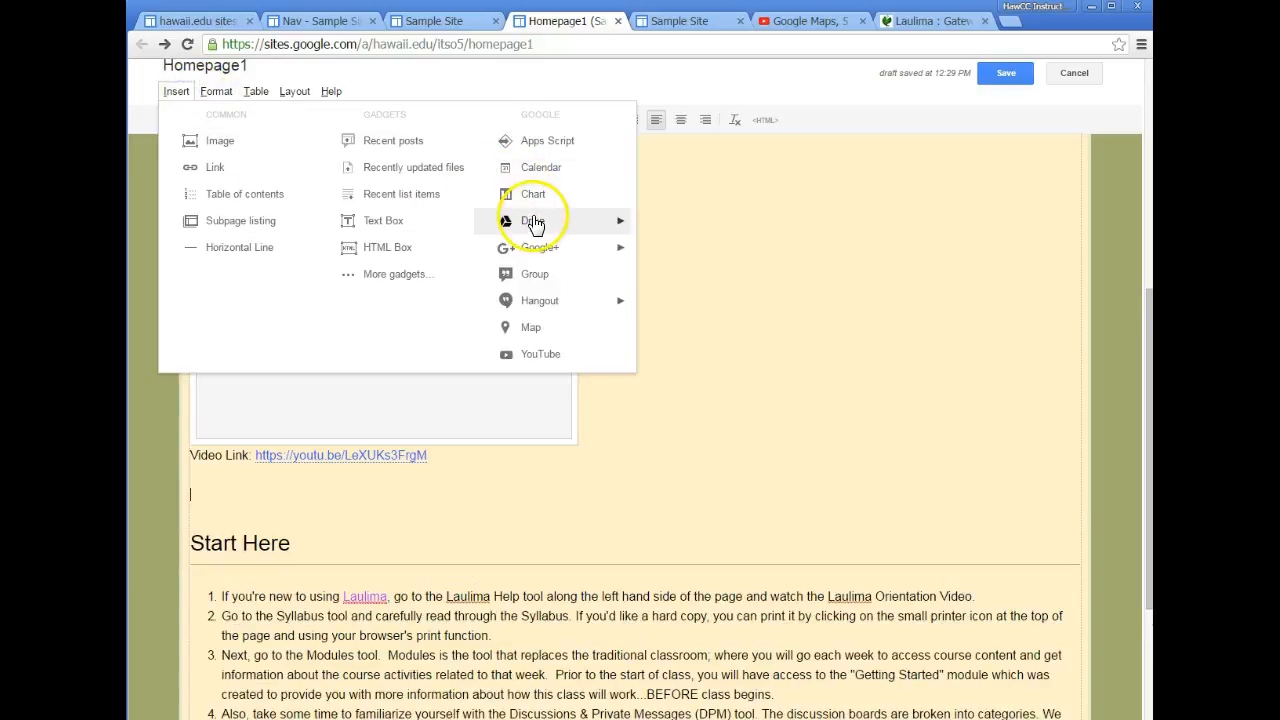
mouse_move(535, 223)
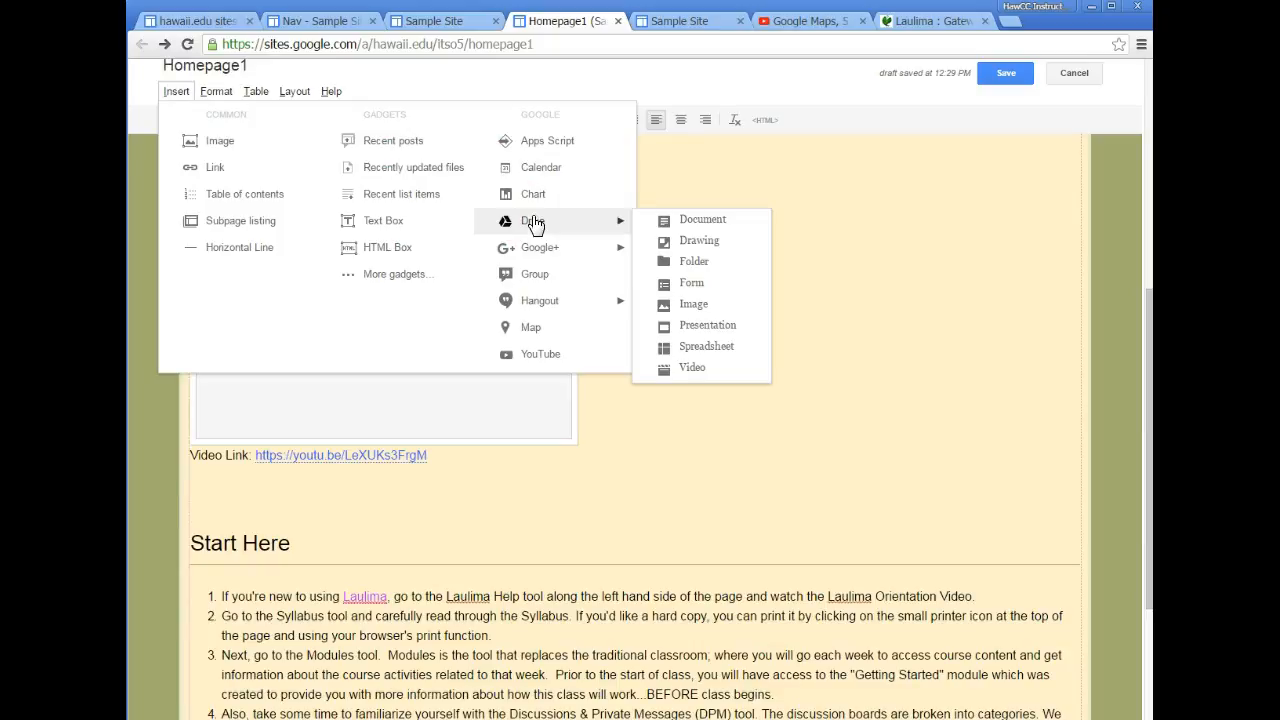
left_click(695, 221)
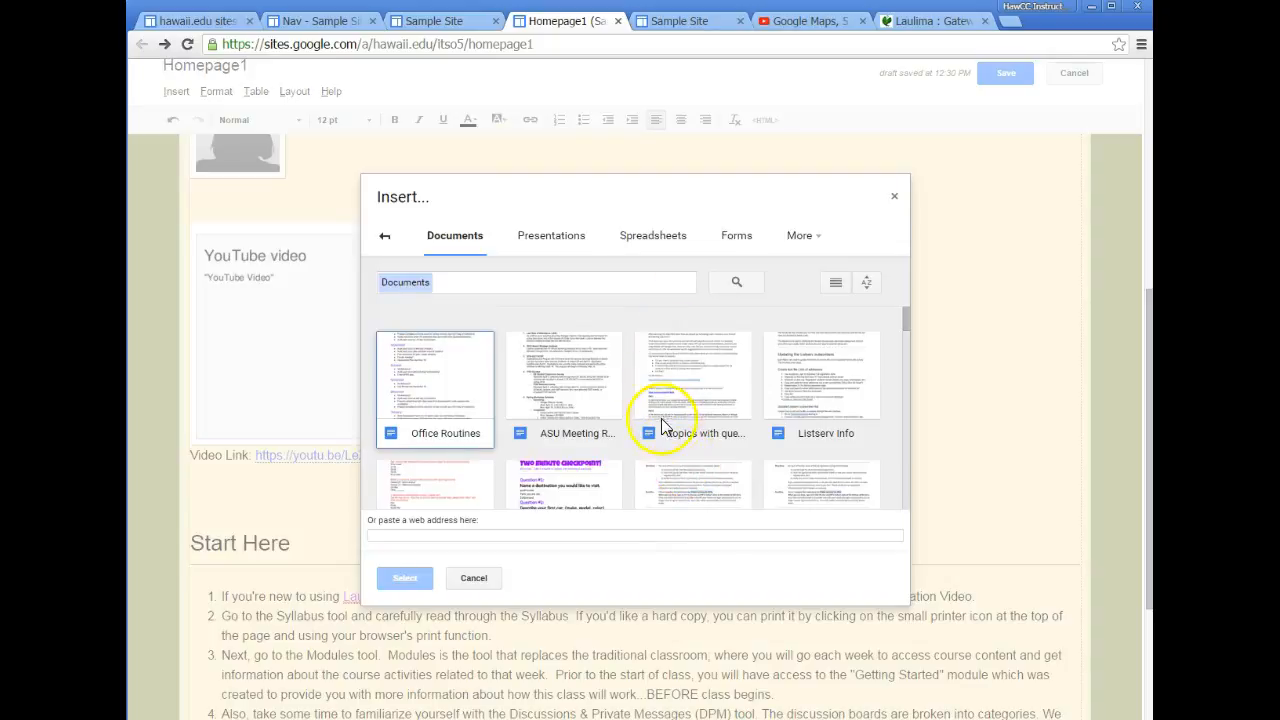
scroll(664, 416, "down", 1)
left_click(850, 352)
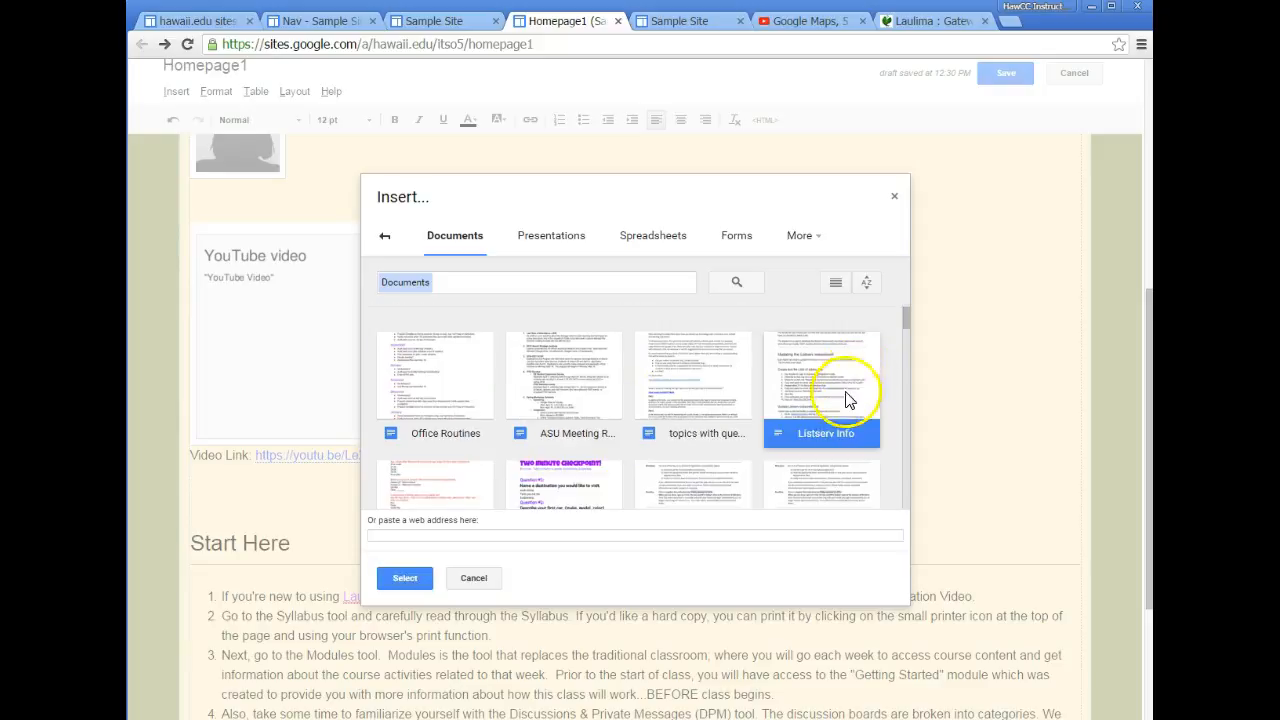
left_click(402, 580)
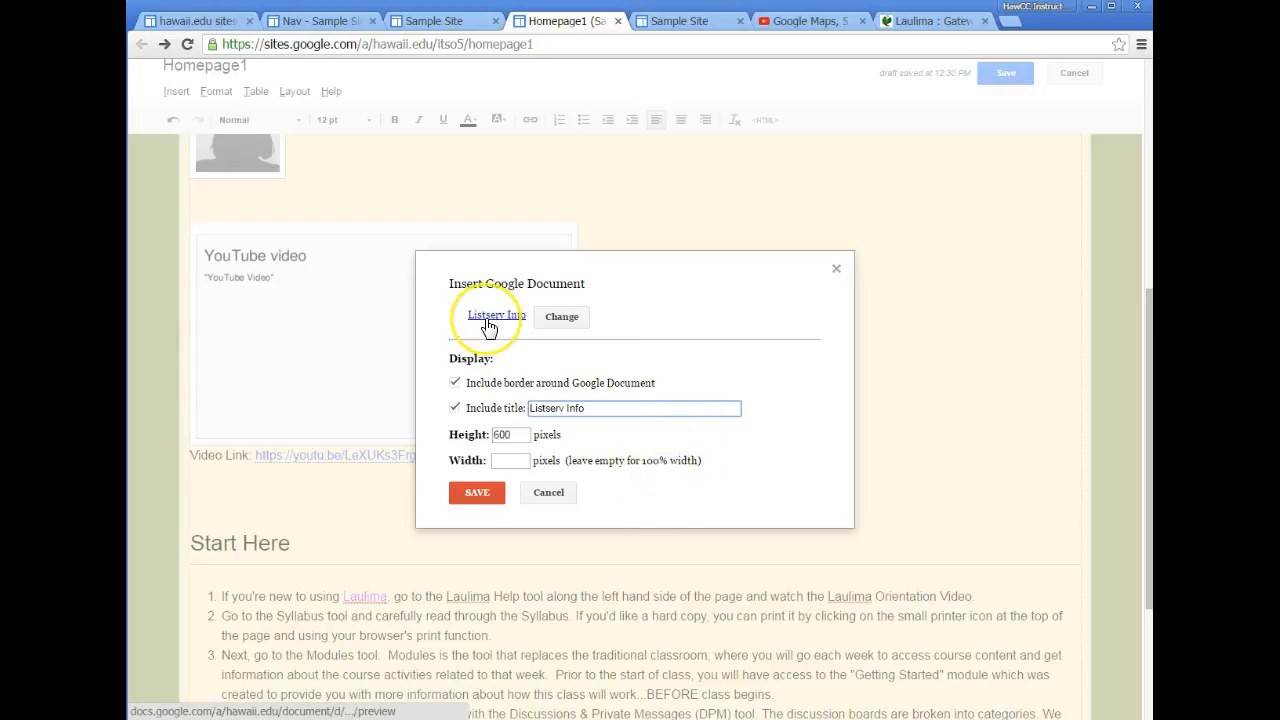
- Insert the Listserv Info document with border, title, 600-pixel height and full width, and save the page
left_click(561, 317)
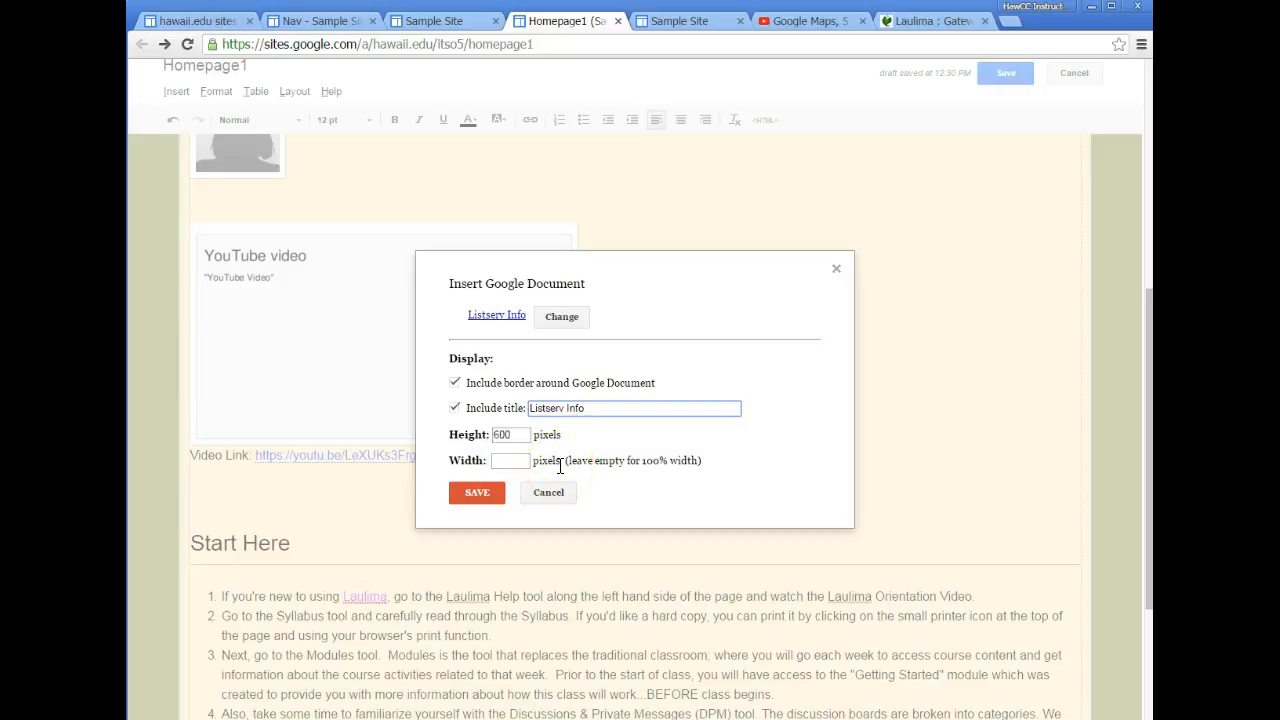
left_click(520, 463)
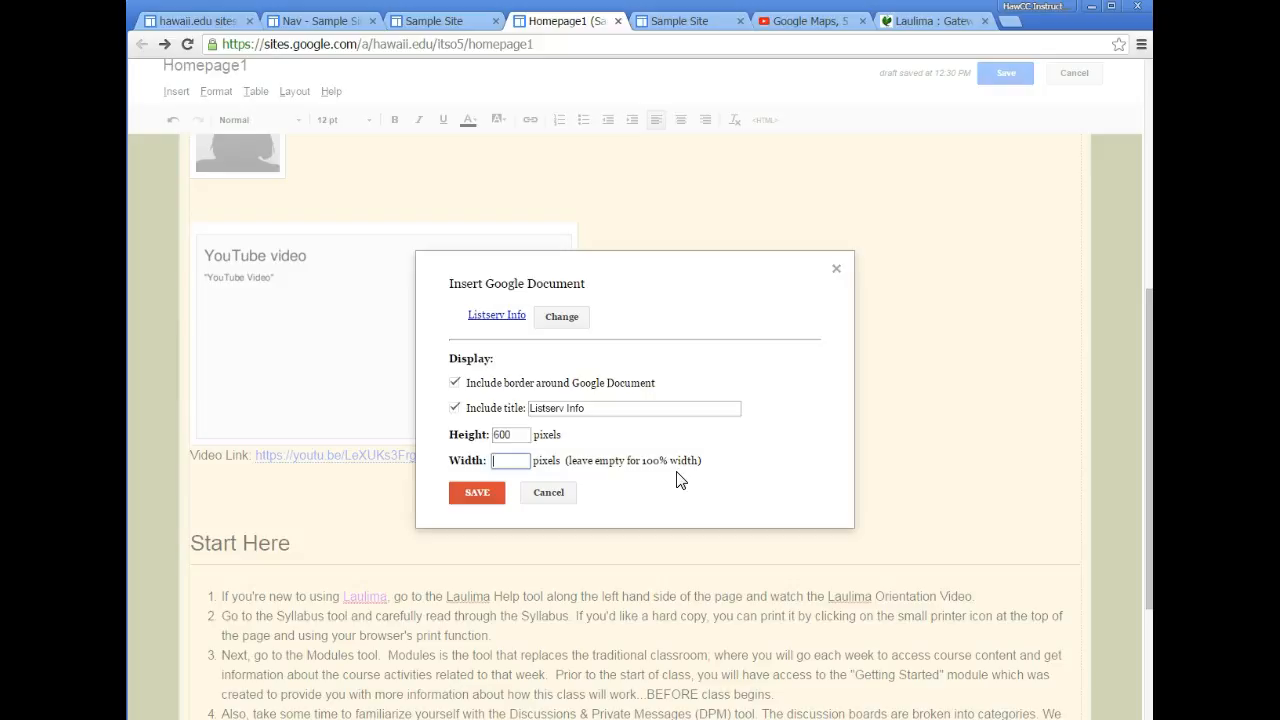
left_click(477, 492)
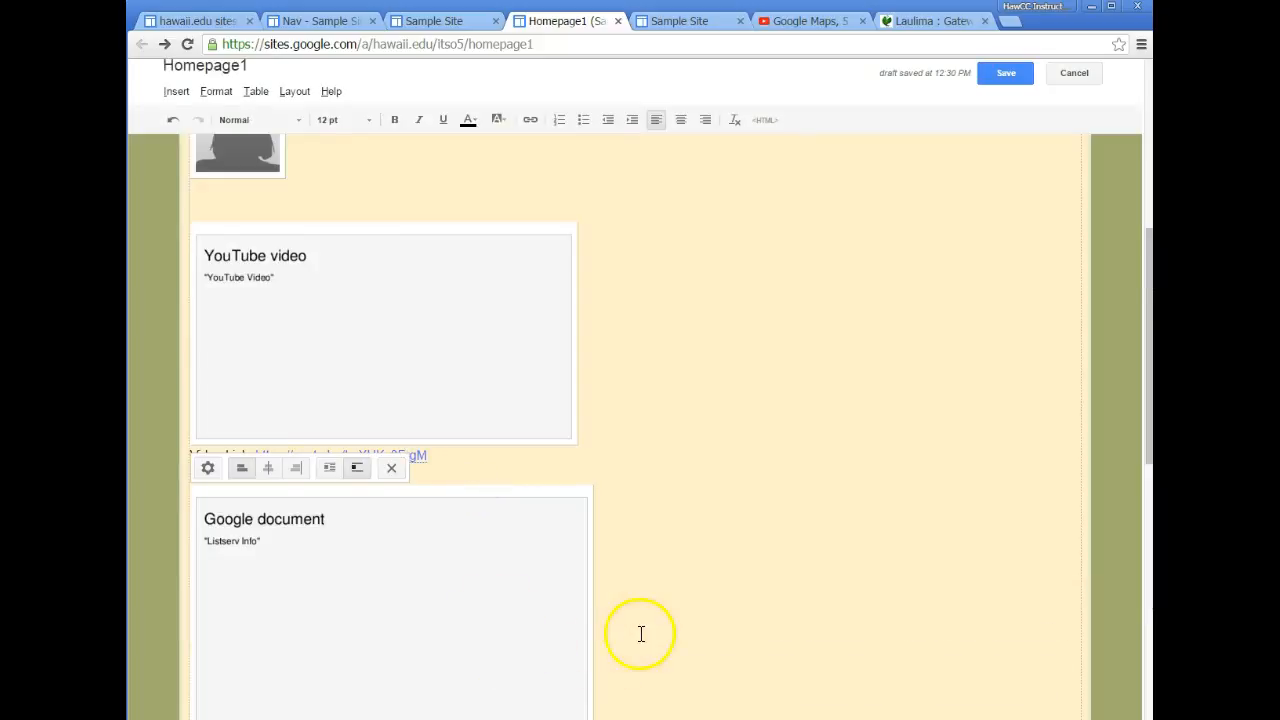
scroll(641, 633, "down", 3)
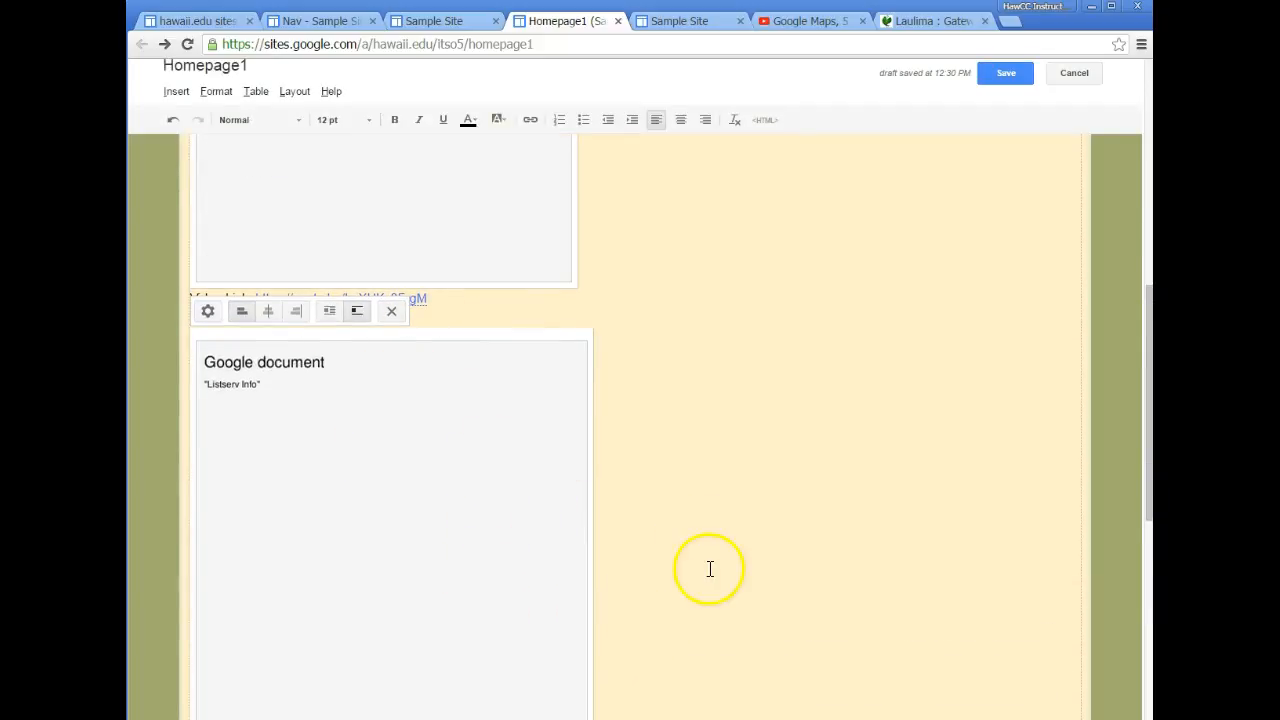
scroll(710, 569, "down", 3)
left_click(993, 76)
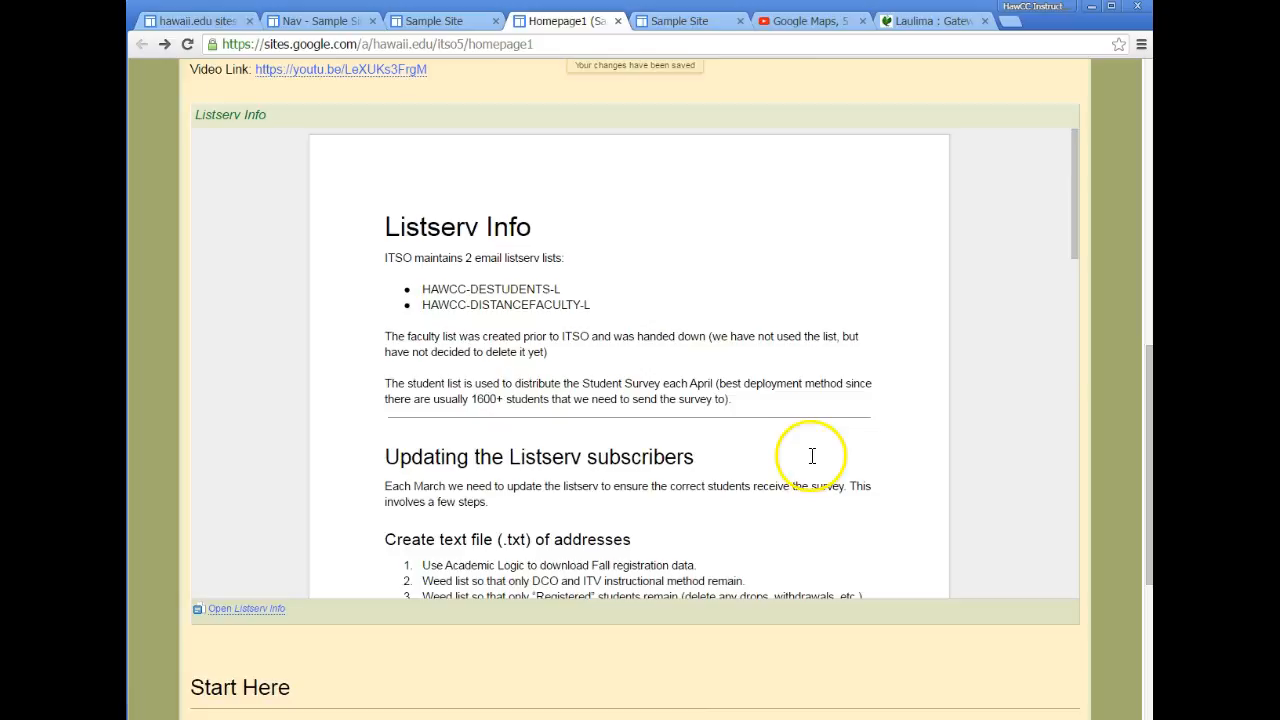
- Examine how the video link and the scrollable Listserv Info document display on the saved page
scroll(812, 460, "up", 3)
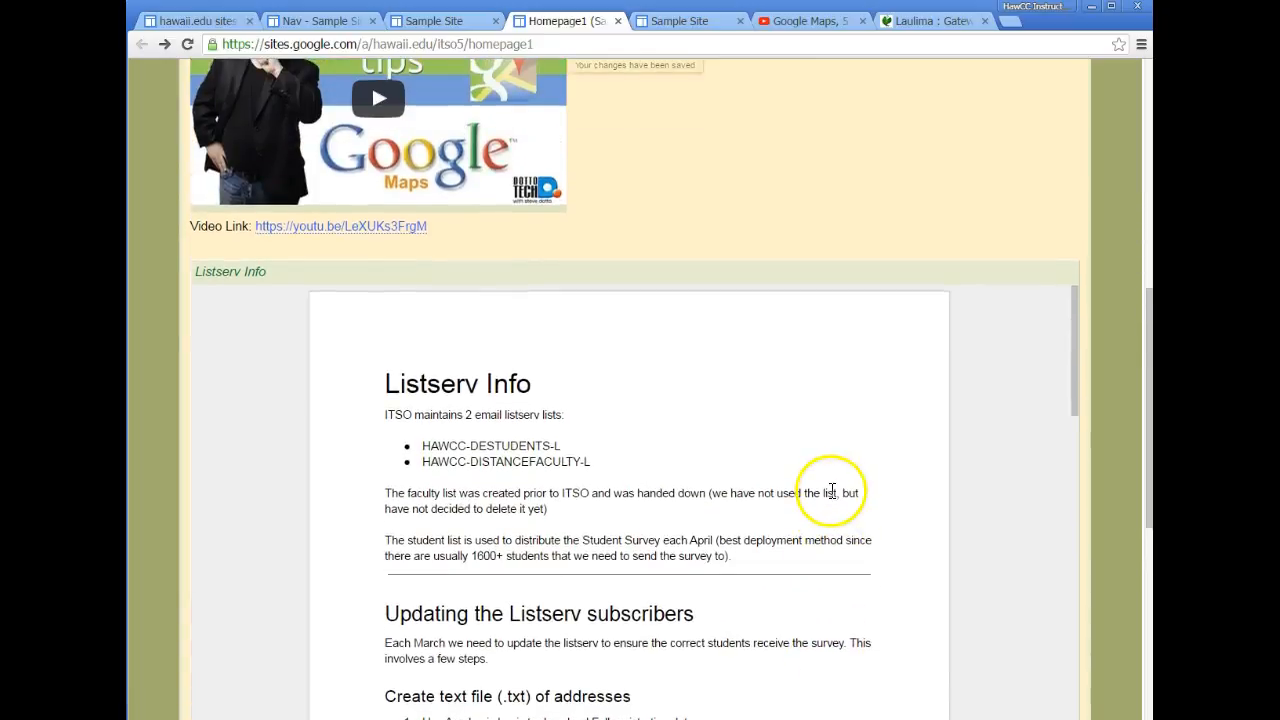
scroll(955, 458, "down", 3)
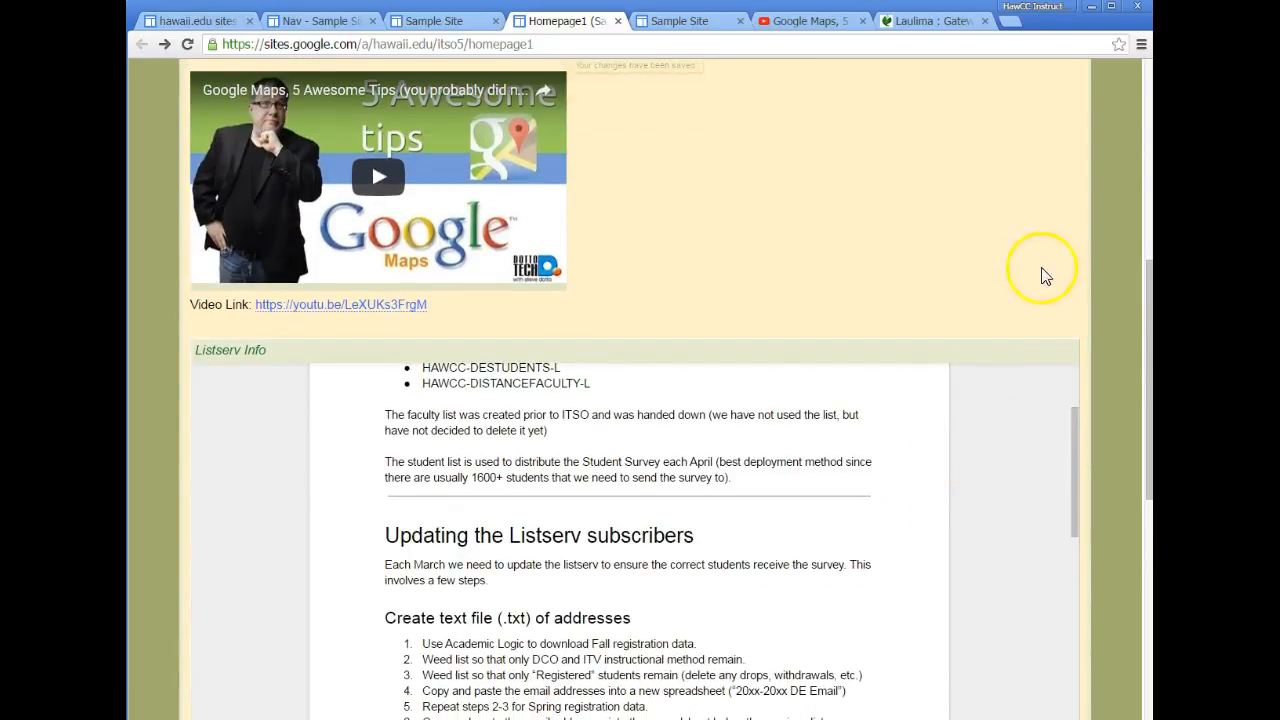
scroll(1118, 321, "down", 2)
left_click_drag(1078, 335, 1069, 218)
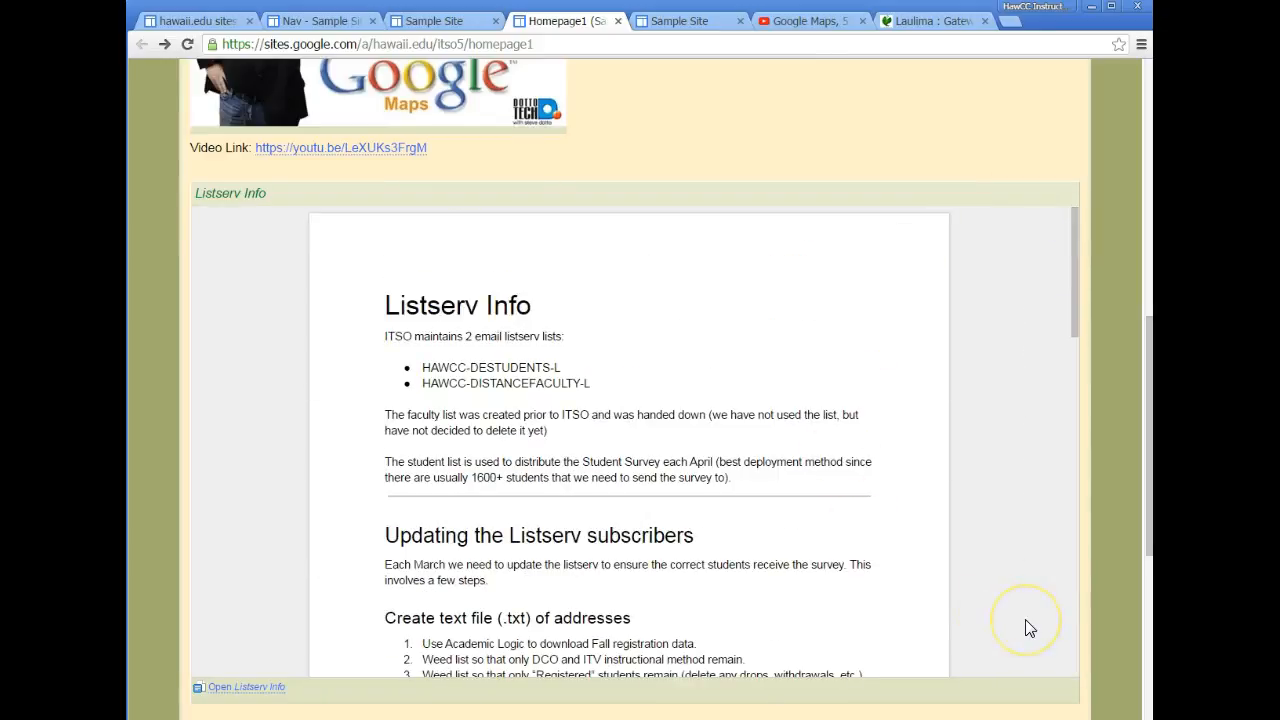
scroll(1091, 525, "up", 7)
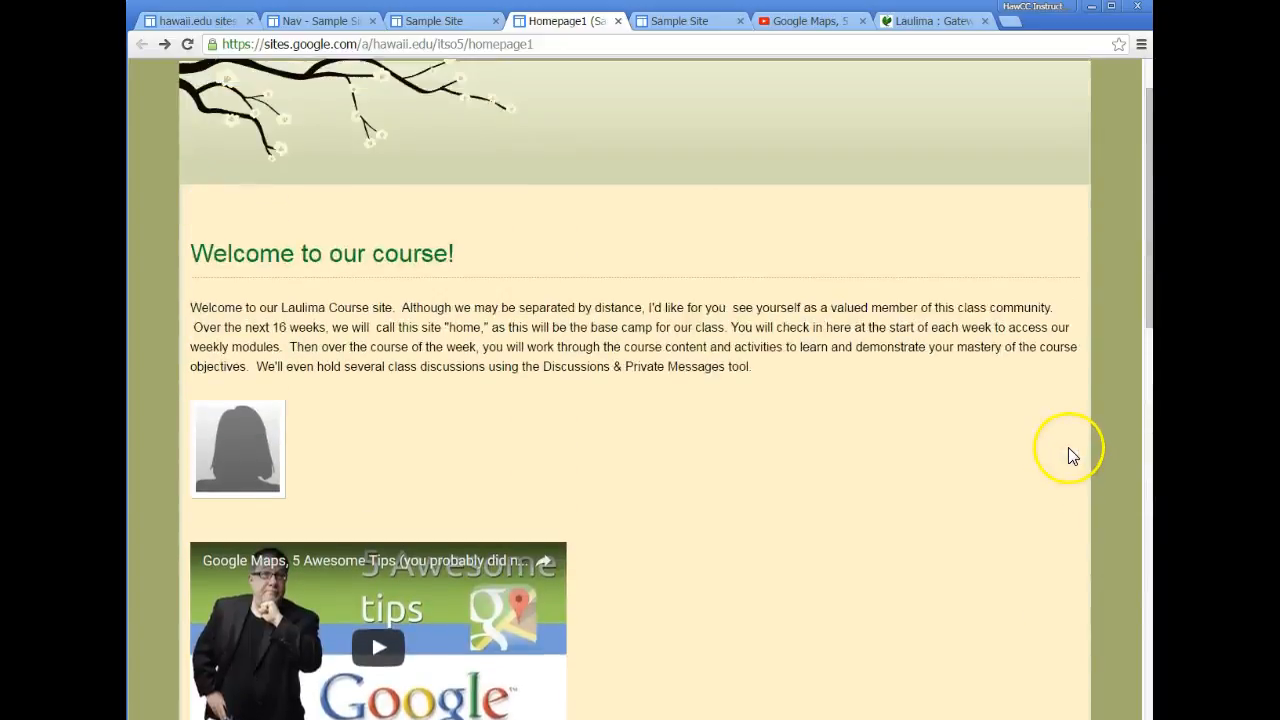
- Set the embedded Listserv Info document's height to 800 pixels and save the page
left_click(903, 96)
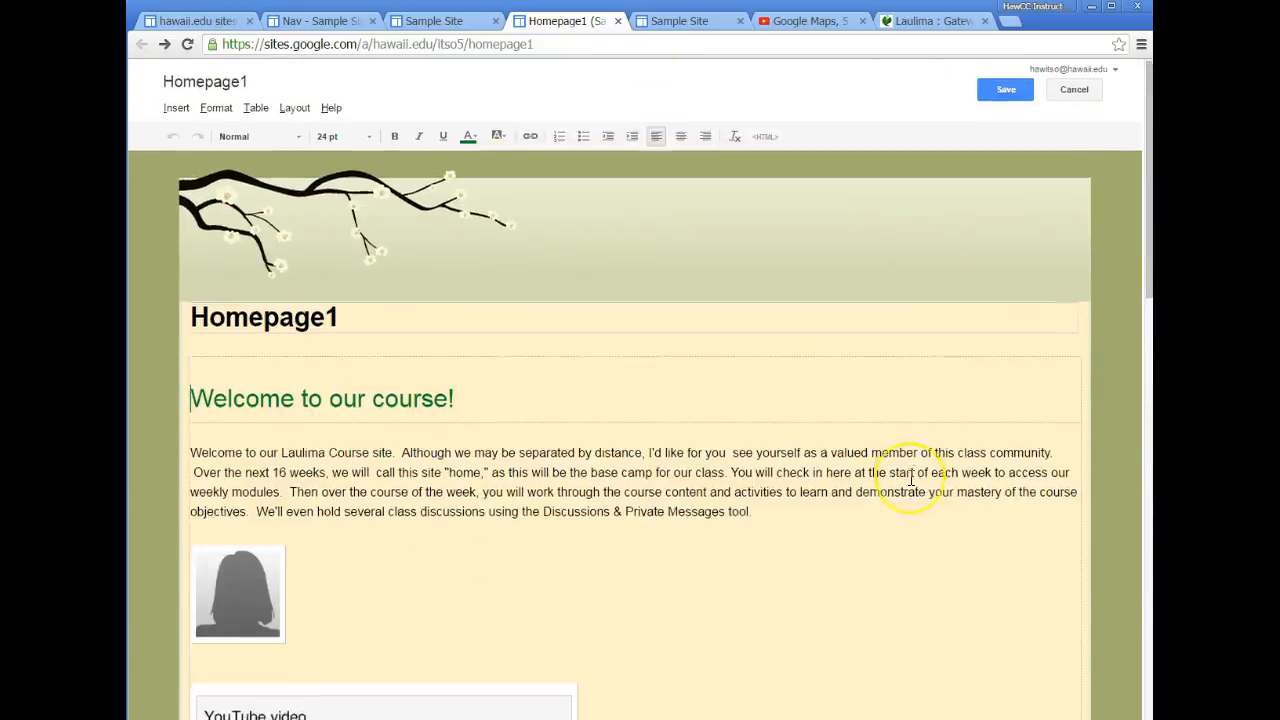
scroll(905, 480, "down", 5)
scroll(787, 453, "up", 3)
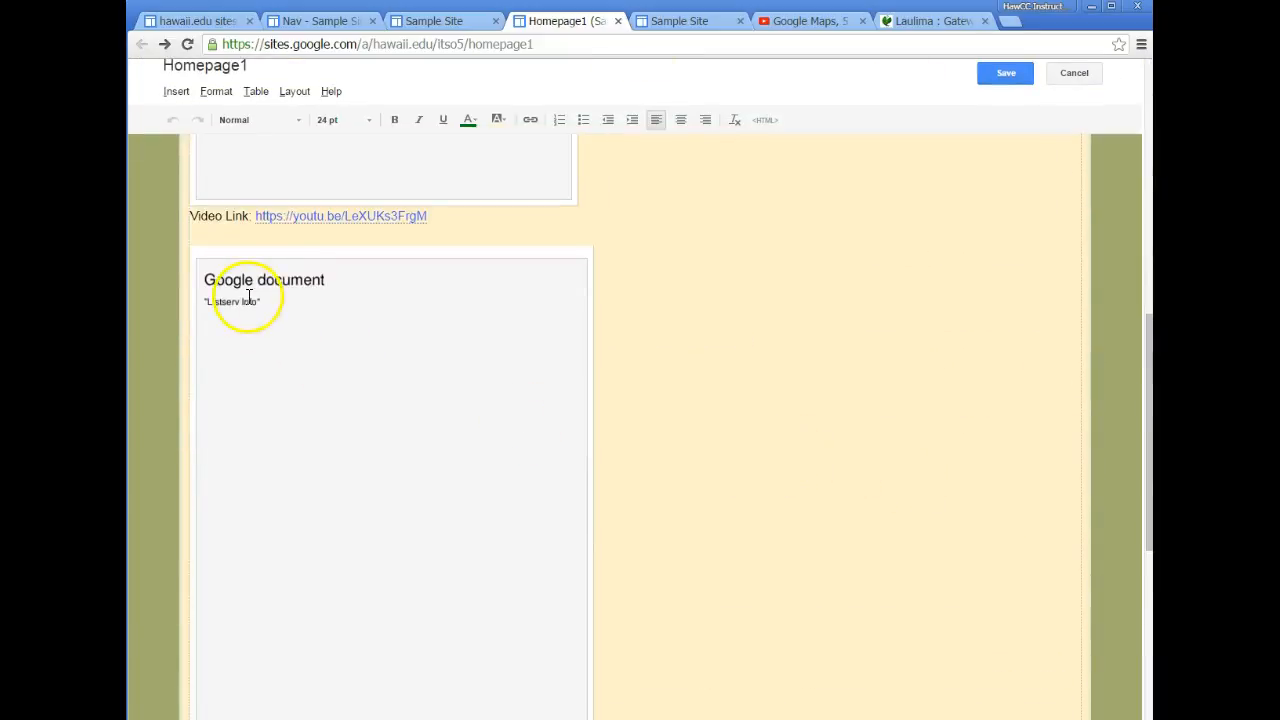
left_click(299, 325)
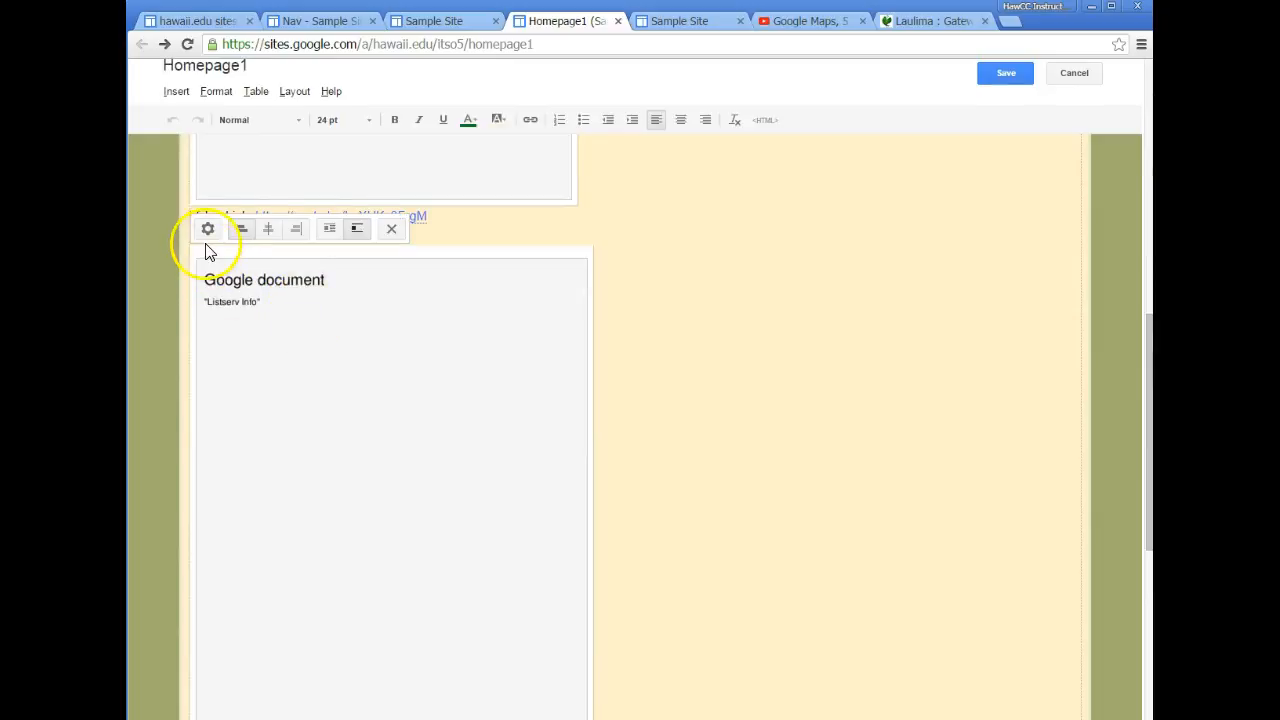
left_click(207, 232)
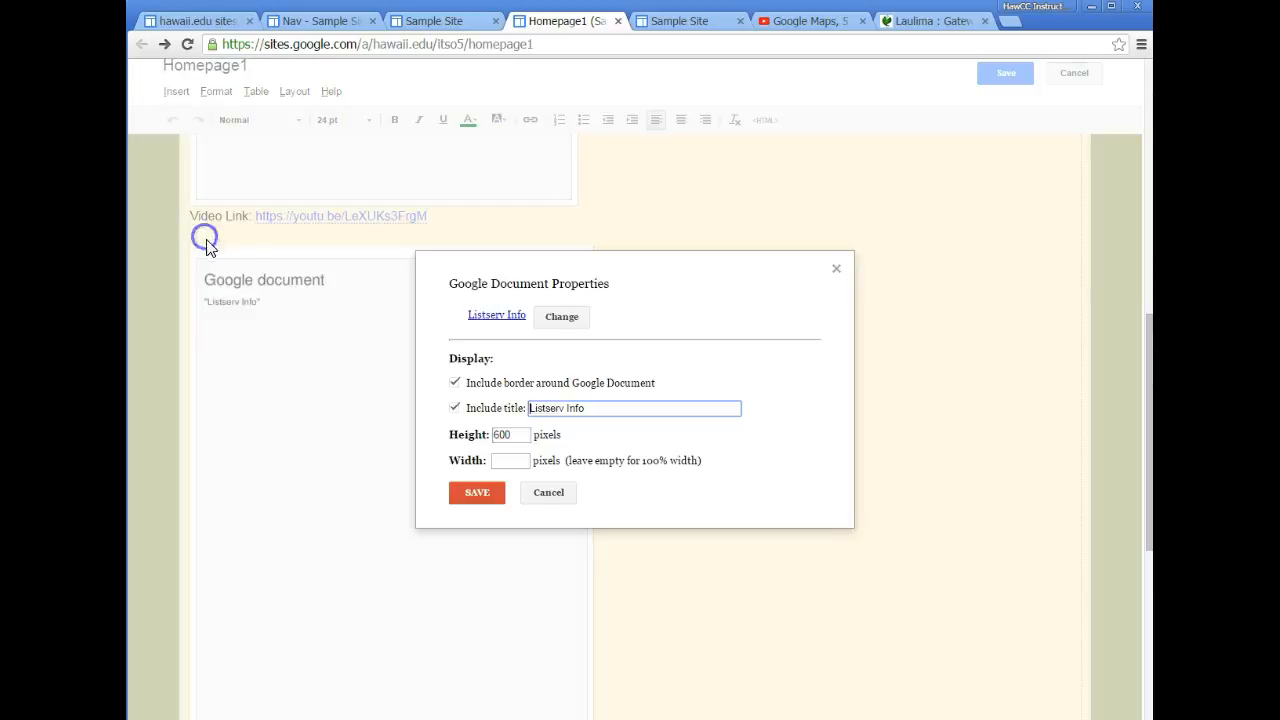
double_click(511, 434)
type("800")
left_click(475, 495)
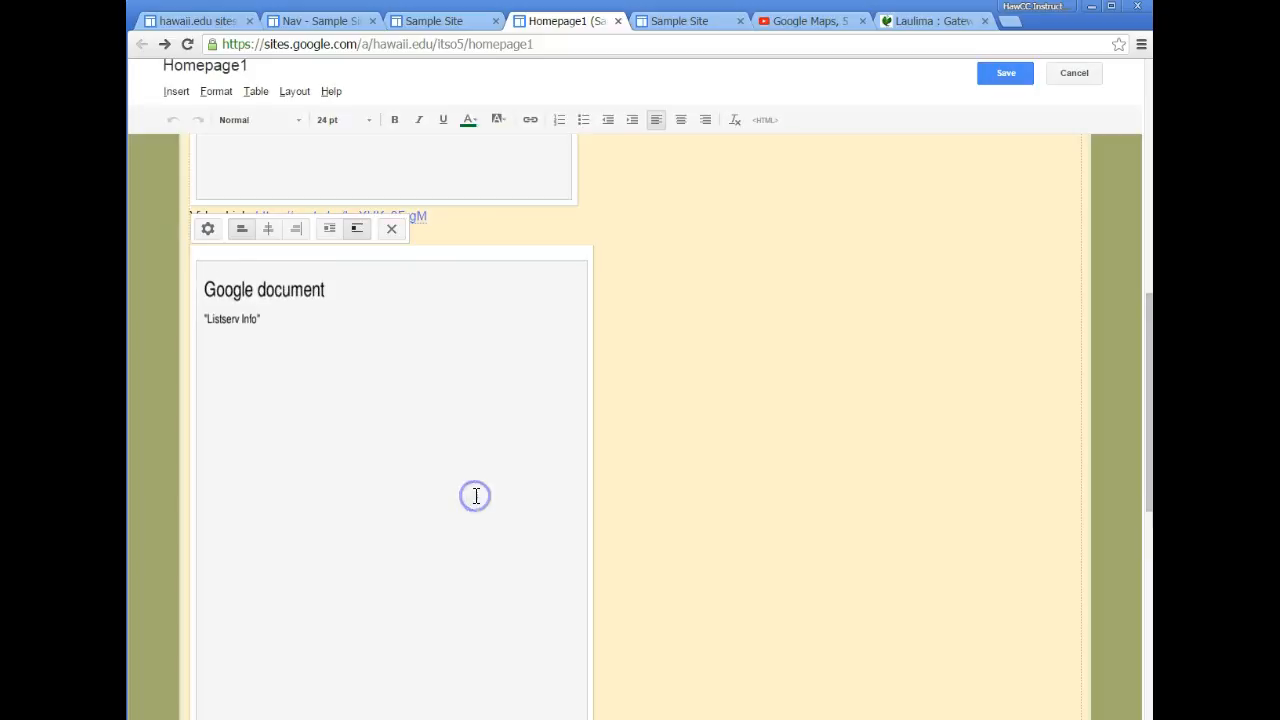
left_click(989, 75)
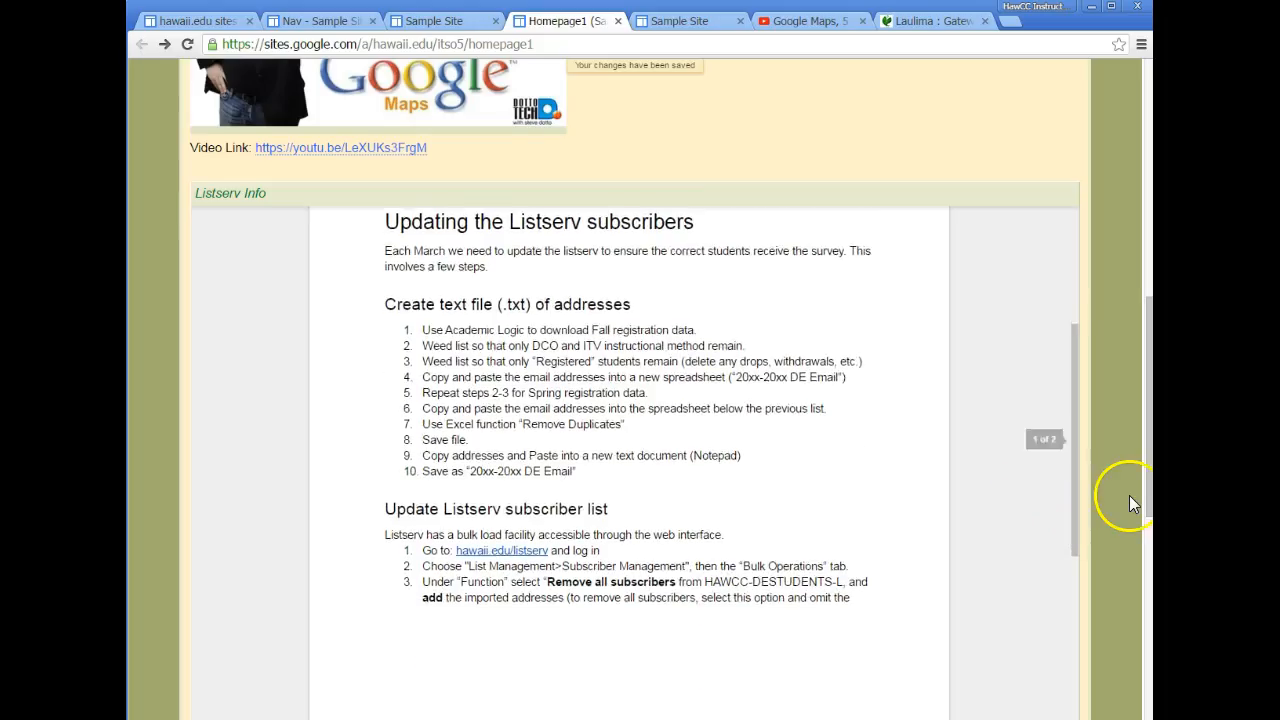
- Examine how the taller Listserv Info document displays and scrolls on the saved Homepage1 page
scroll(1129, 495, "down", 3)
scroll(1112, 488, "up", 2)
left_click_drag(1079, 409, 1089, 249)
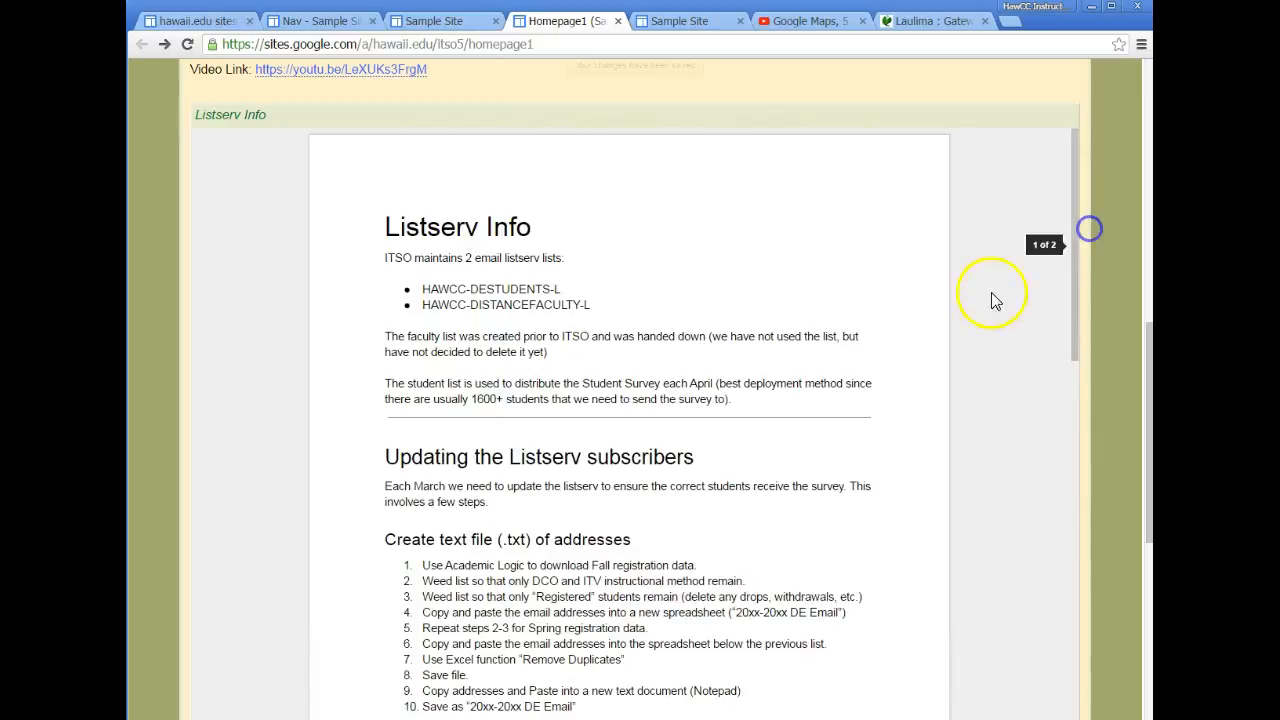
scroll(1100, 362, "down", 1)
scroll(1104, 390, "up", 3)
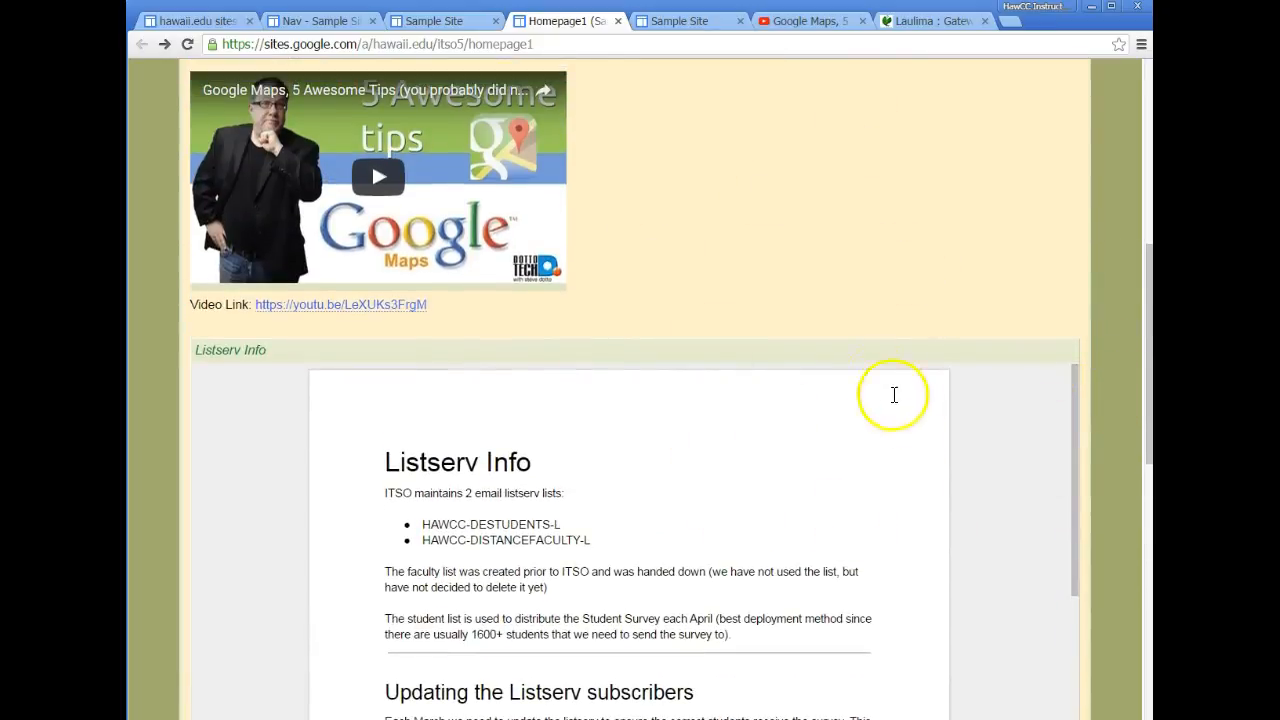
scroll(1119, 463, "up", 2)
scroll(1118, 467, "up", 3)
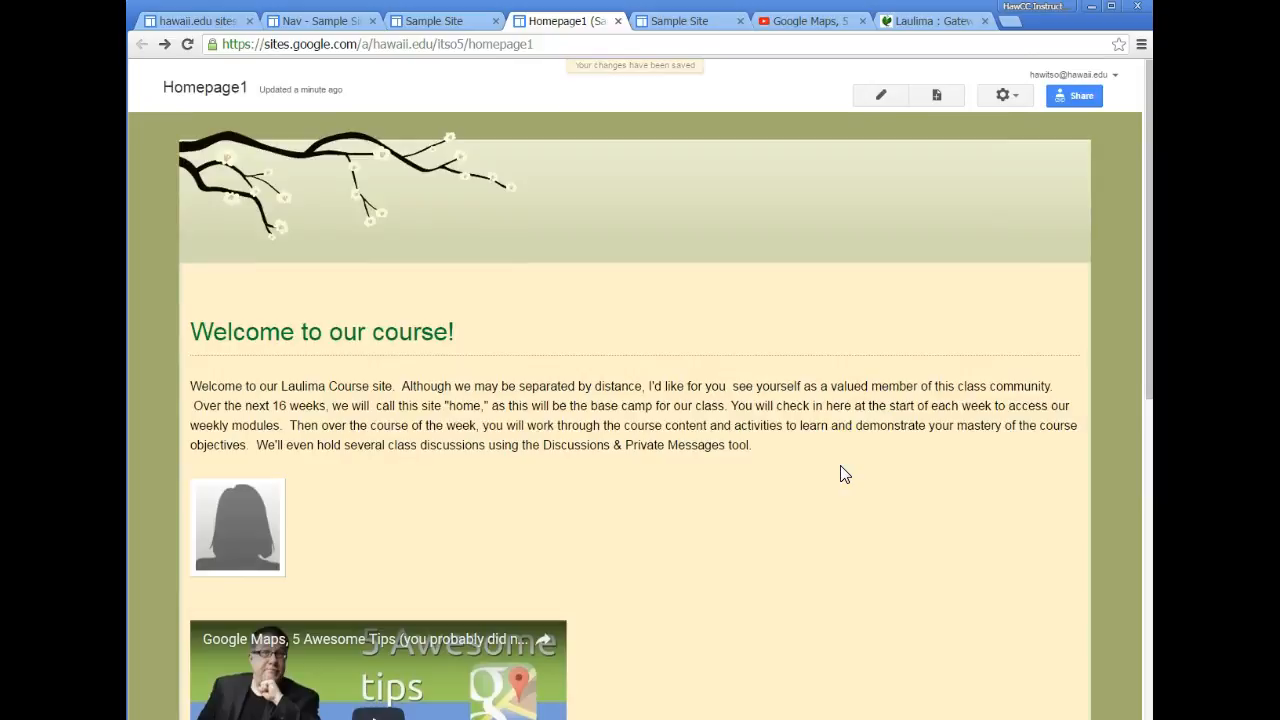
left_click(843, 526)
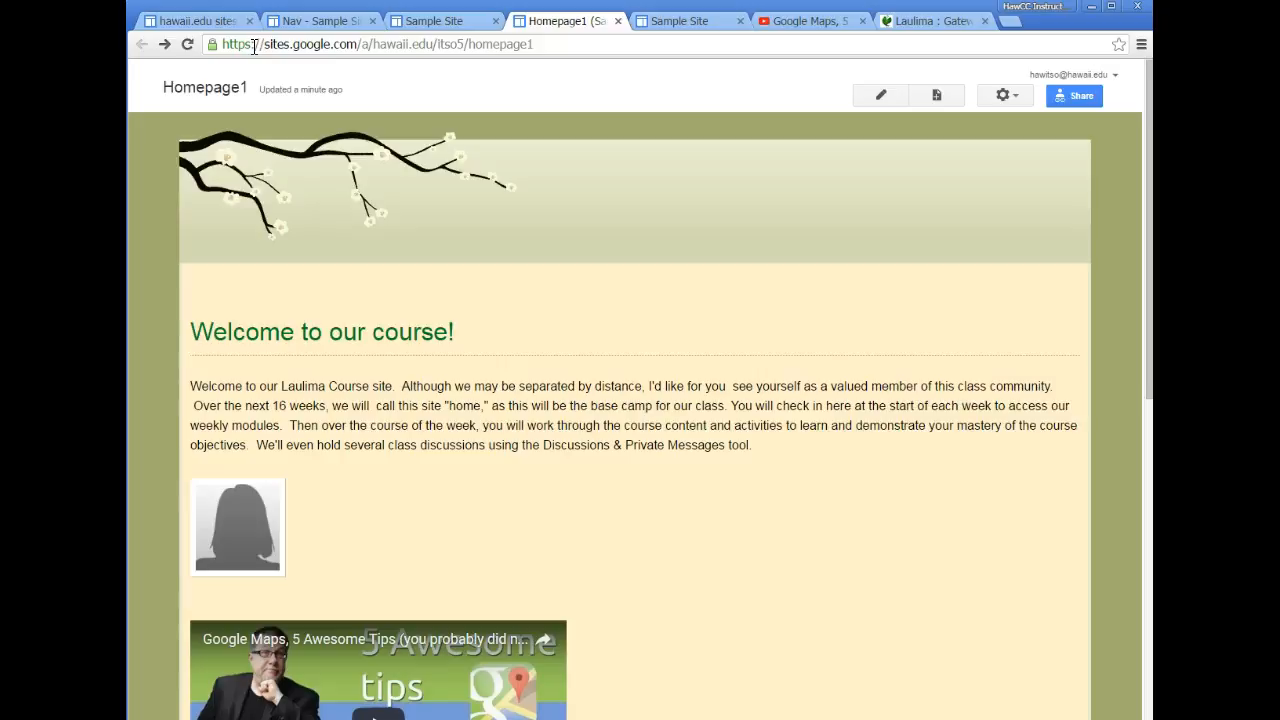
- Review the video link line beneath the YouTube video and return to the beginning of the page
scroll(404, 354, "down", 5)
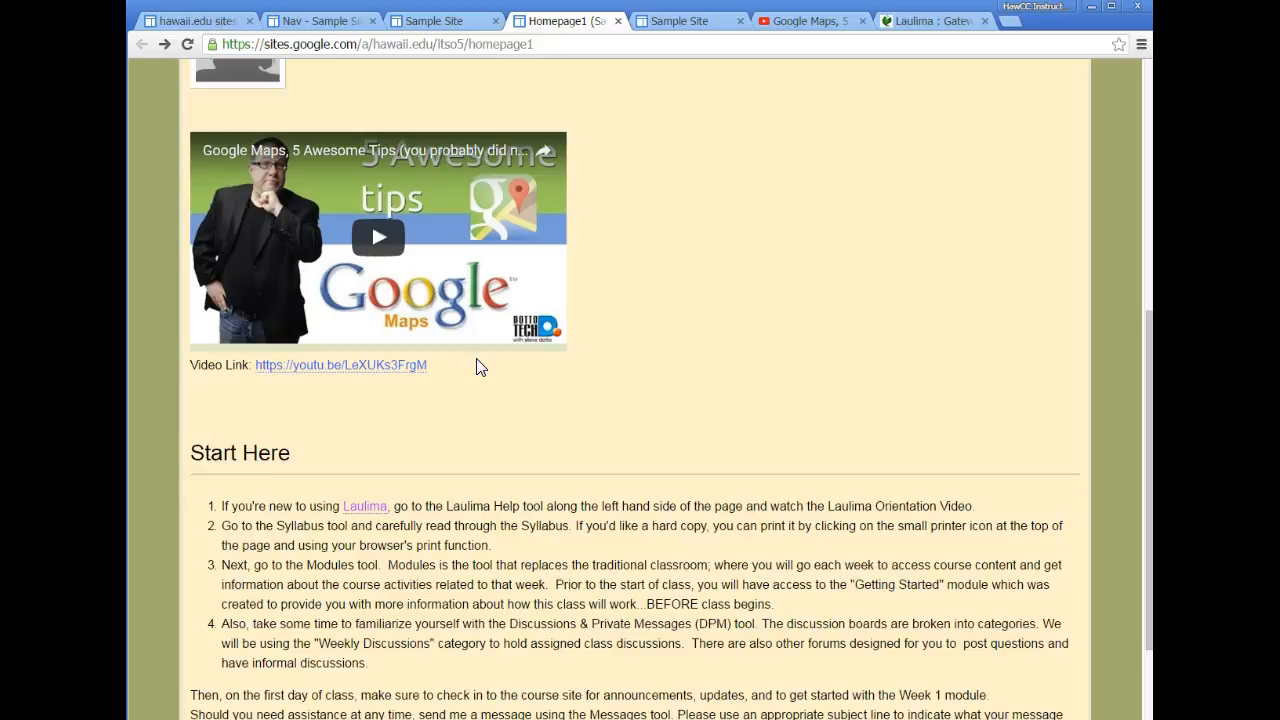
left_click_drag(448, 372, 192, 377)
left_click(292, 410)
scroll(306, 414, "up", 5)
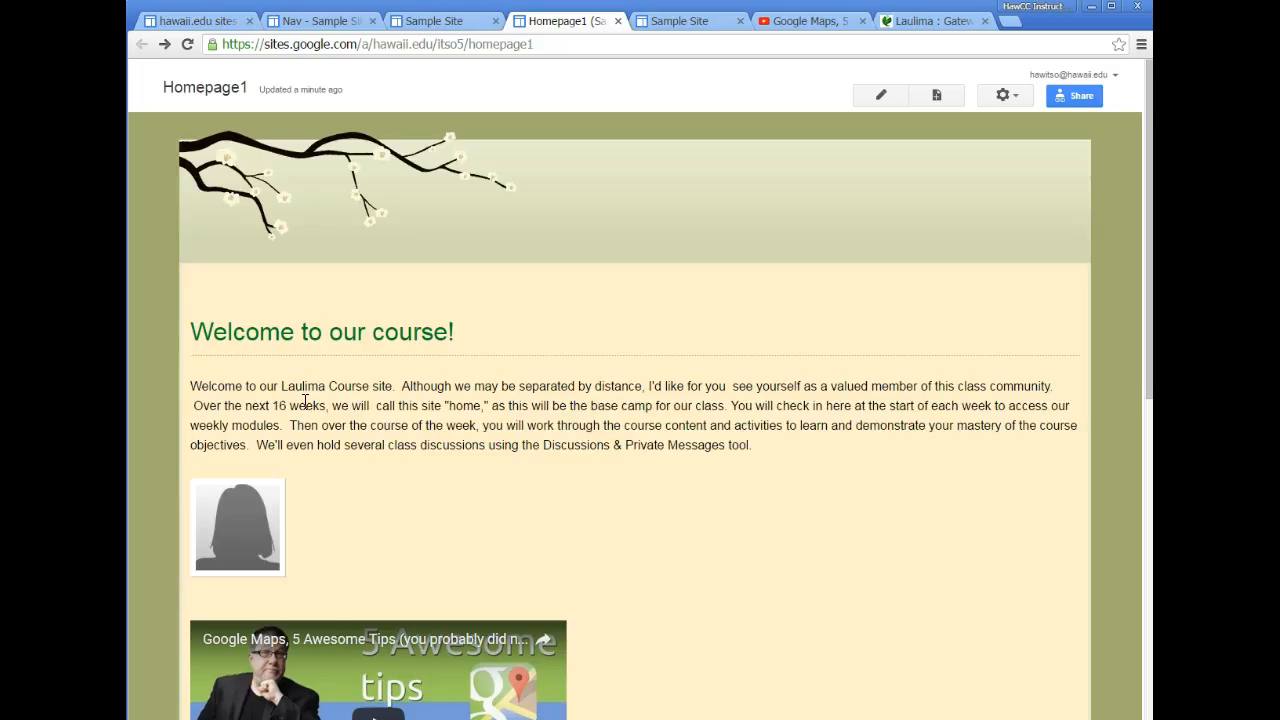